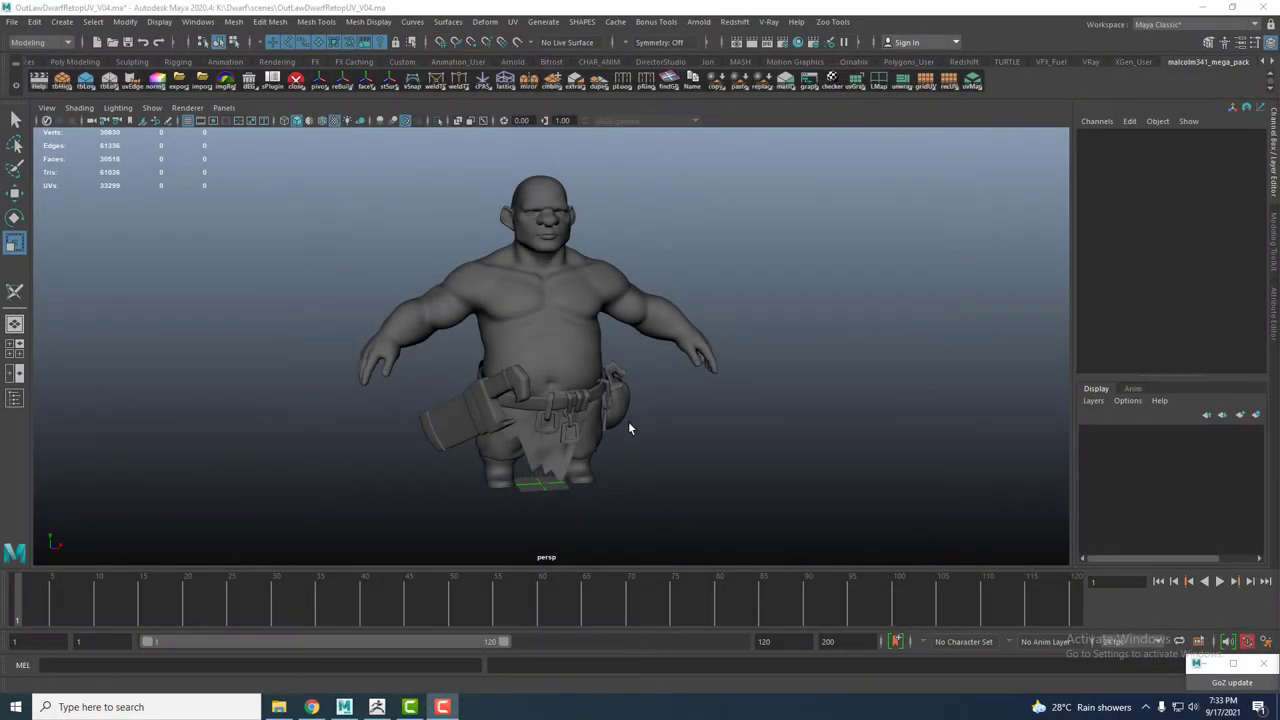
Orbit the dwarf and click through the sword case, belt pouch, trinkets, pants and belt
mouse_move(629, 427)
left_mouse_down("alt")
mouse_move(586, 398)
mouse_move(620, 455)
mouse_move(562, 388)
mouse_move(604, 425)
mouse_move(589, 406)
mouse_move(359, 370)
mouse_move(562, 372)
mouse_move(496, 423)
left_mouse_up("alt")
left_click(359, 370)
left_click(562, 372)
left_click(425, 392)
left_click_drag(425, 392, 470, 416, "alt")
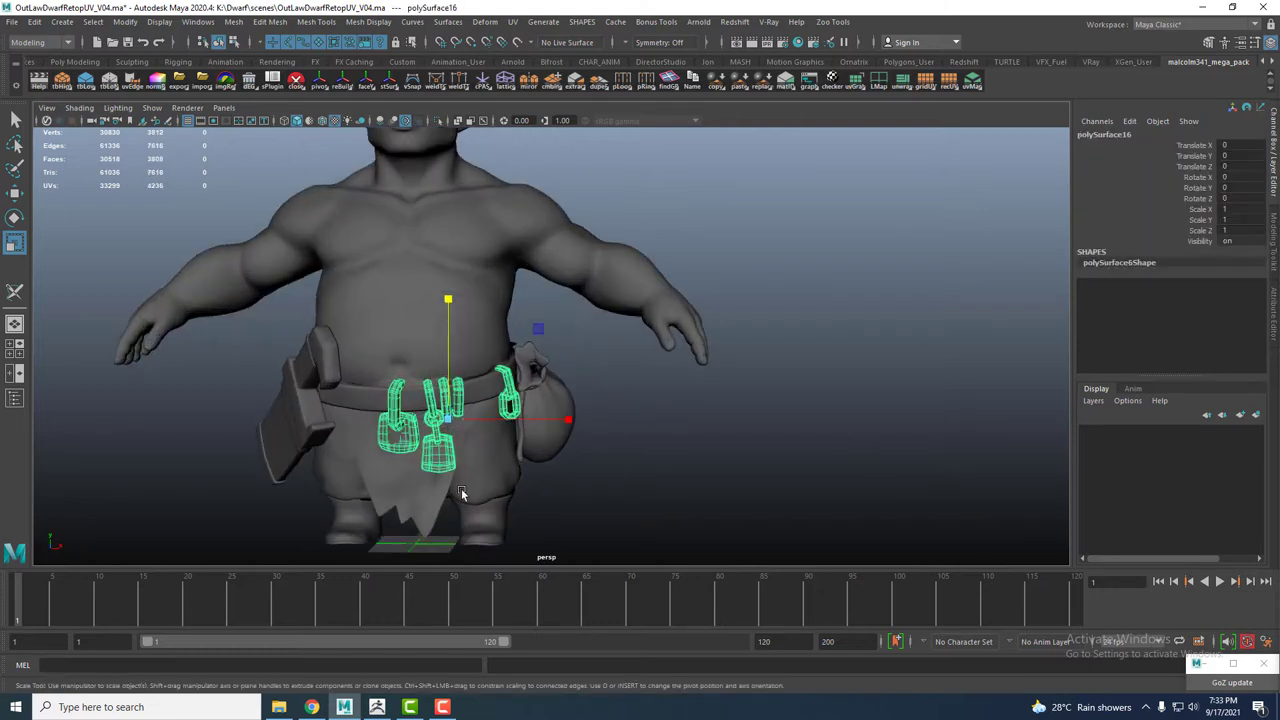
mouse_move(461, 493)
left_mouse_down("alt")
mouse_move(516, 469)
mouse_move(464, 414)
mouse_move(572, 416)
left_mouse_up("alt")
left_click(516, 469)
left_click(516, 427)
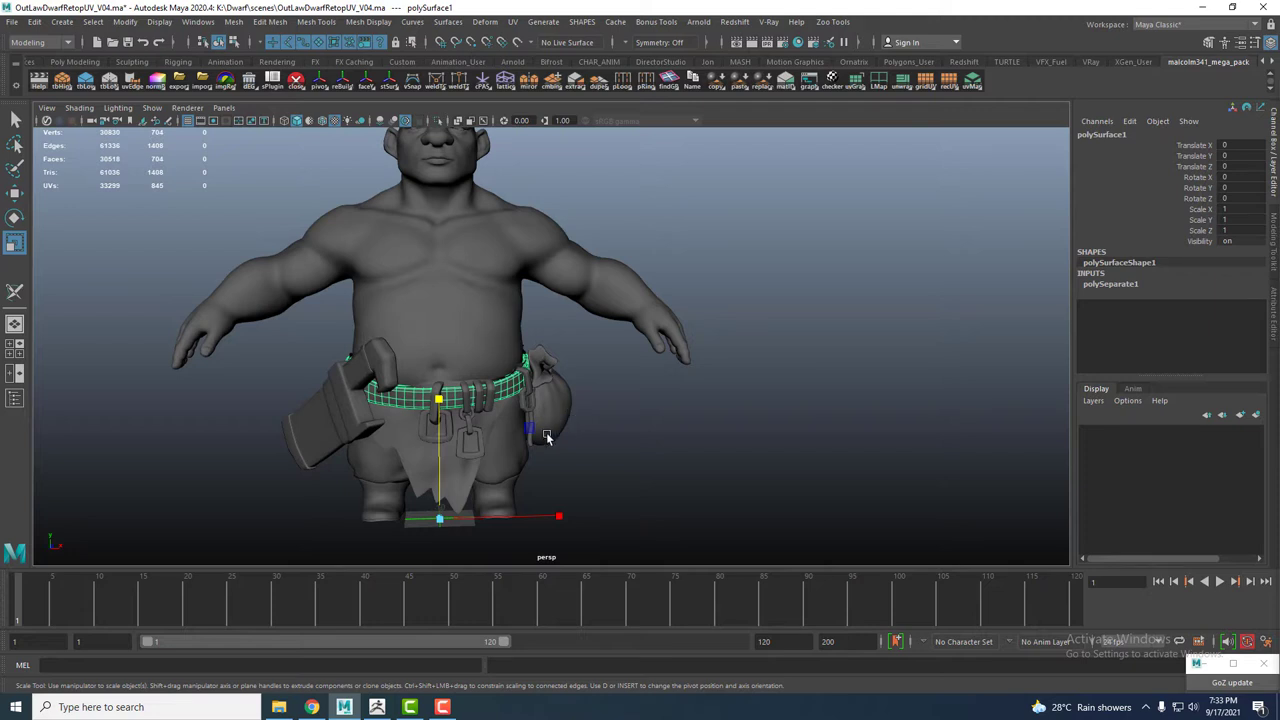
Inspect the left lower-leg piece, the bag and the left holster pouch from a three-quarter view
mouse_move(546, 436)
left_mouse_down("alt")
mouse_move(497, 391)
mouse_move(402, 443)
left_mouse_up("alt")
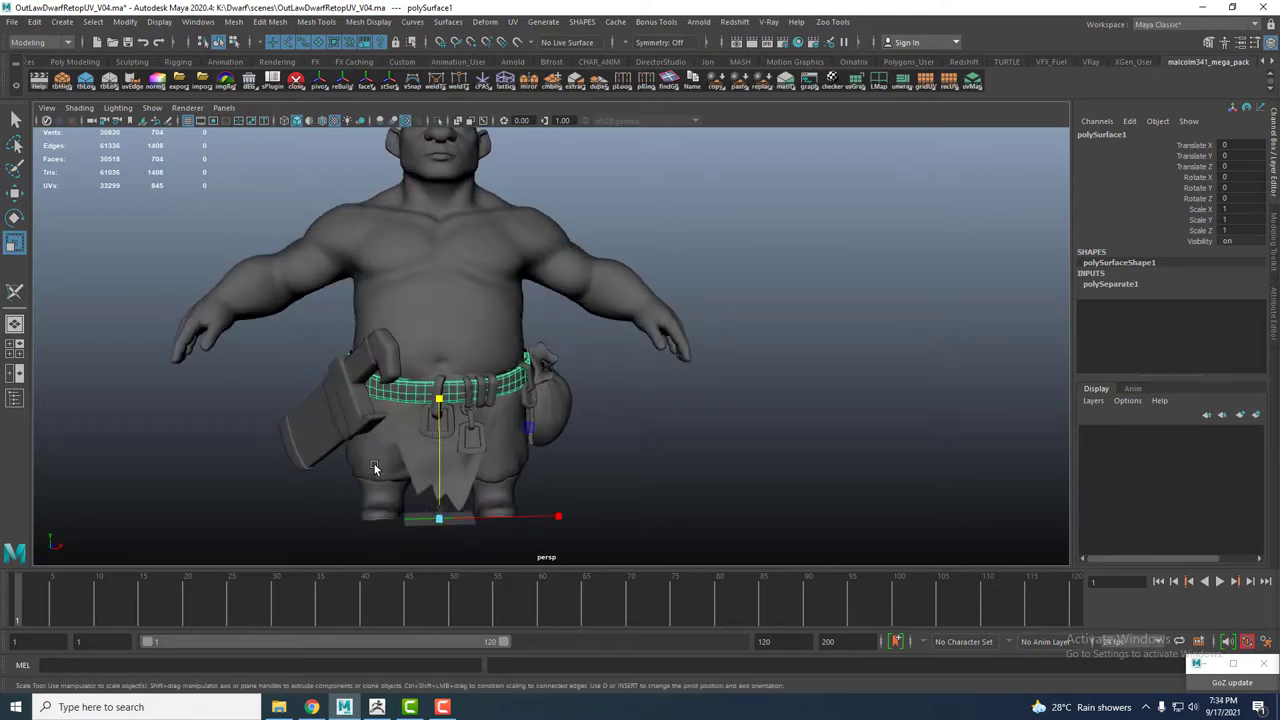
left_click(376, 468)
left_click(546, 429)
left_click_drag(546, 429, 483, 452, "alt")
left_click(297, 428)
Select the hanging belt hooks (polySurface16) and open their UVs in the UV Editor
left_click(518, 389)
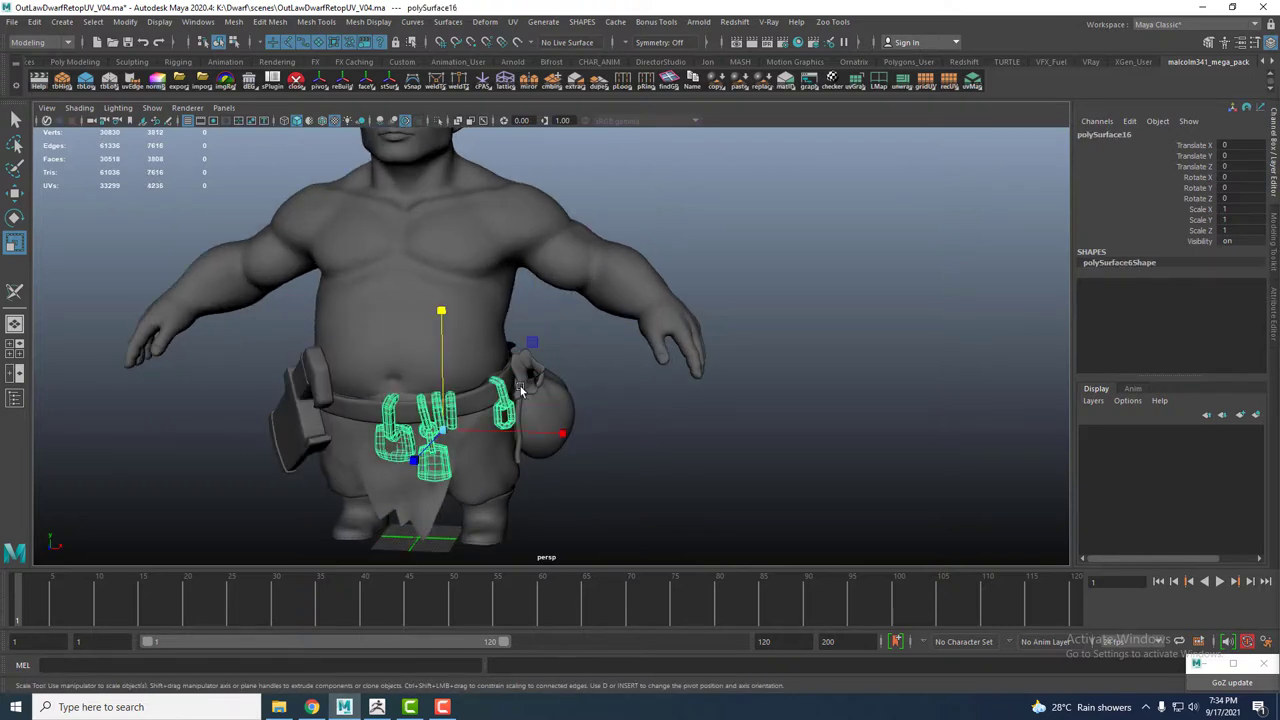
scroll(528, 390, "down", 3)
left_click_drag(530, 392, 665, 328, "alt")
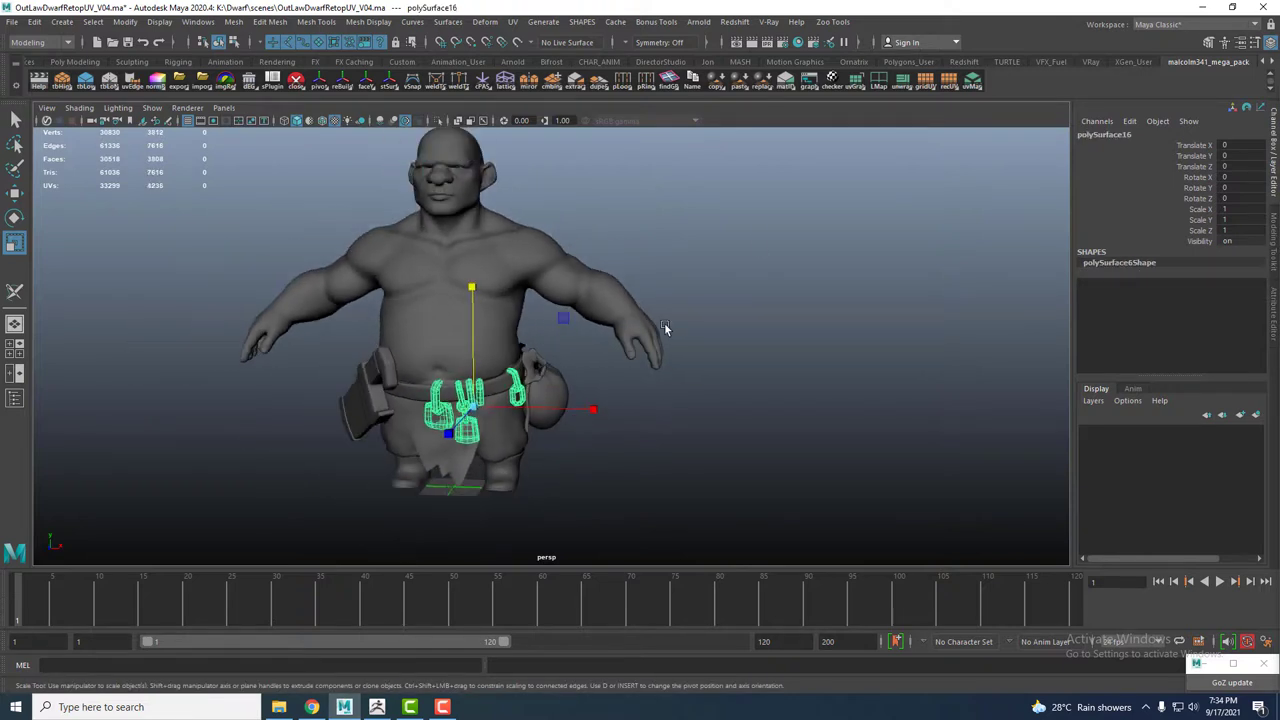
left_click(512, 21)
left_click(550, 46)
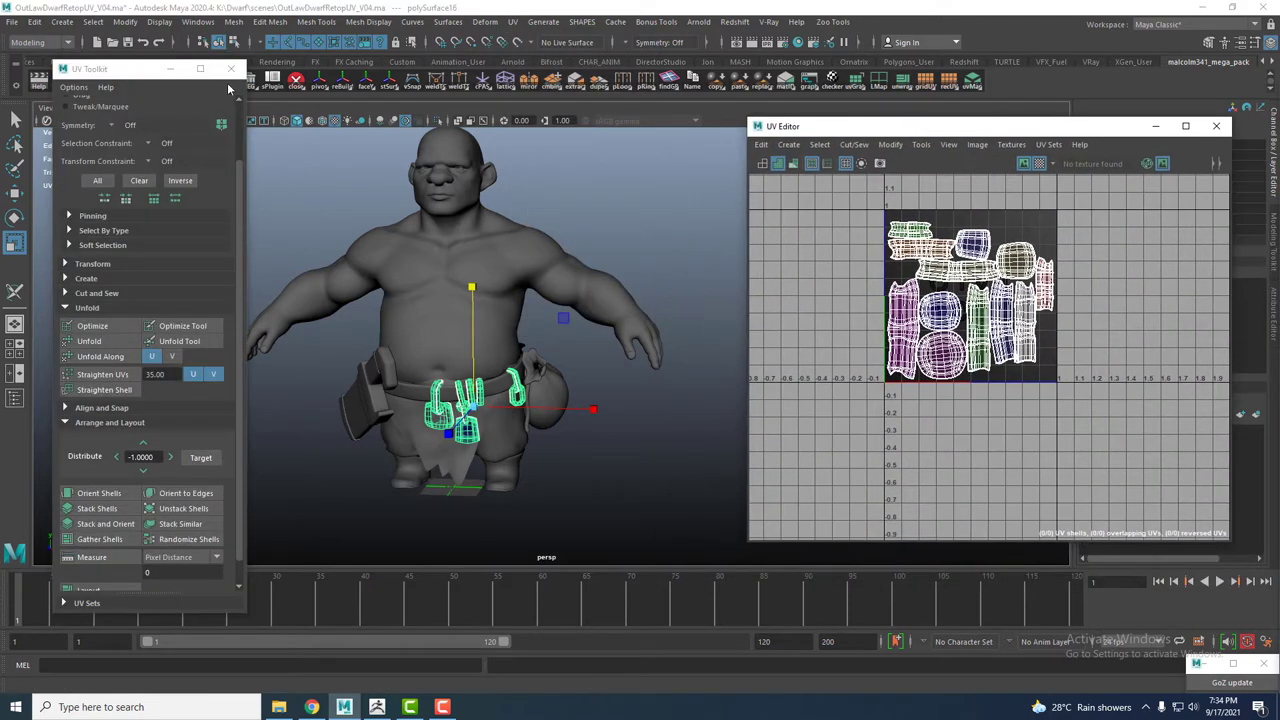
Close the UV Toolkit and orbit to a nearly frontal view of the dwarf
left_click(231, 68)
scroll(372, 340, "up", 2)
scroll(372, 340, "up", 2)
scroll(372, 340, "up", 2)
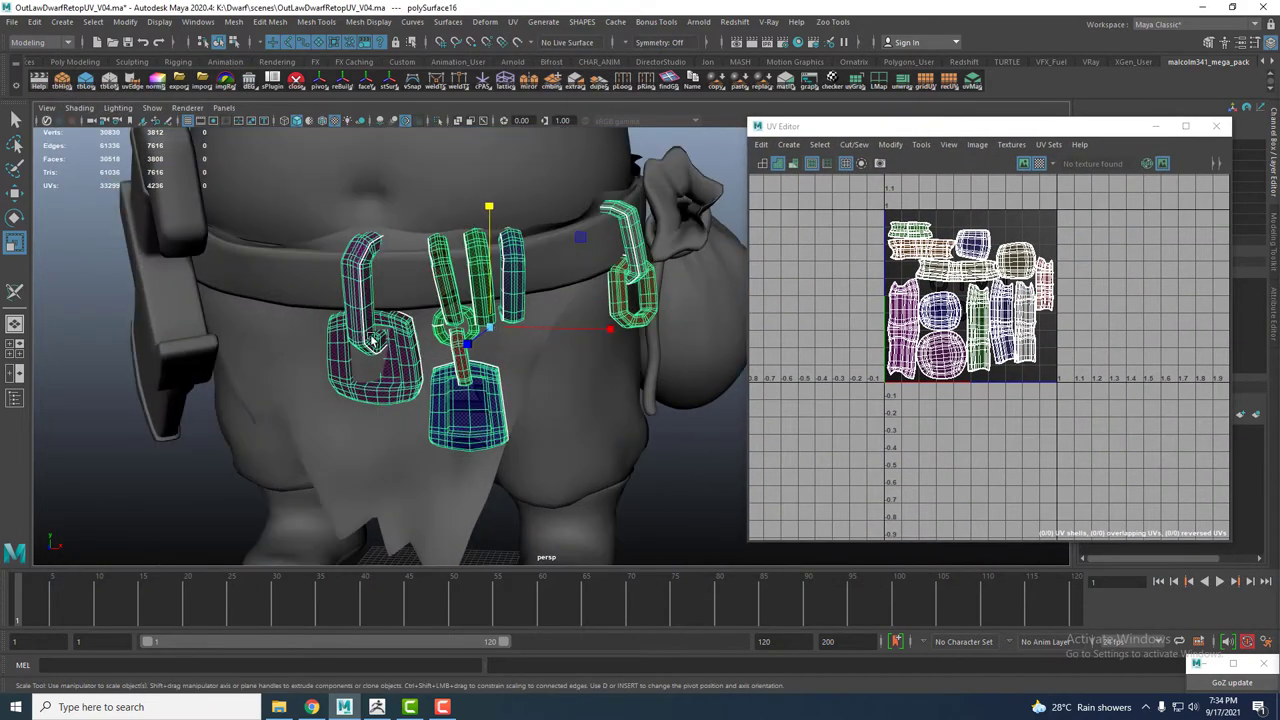
left_click_drag(490, 385, 605, 222, "alt")
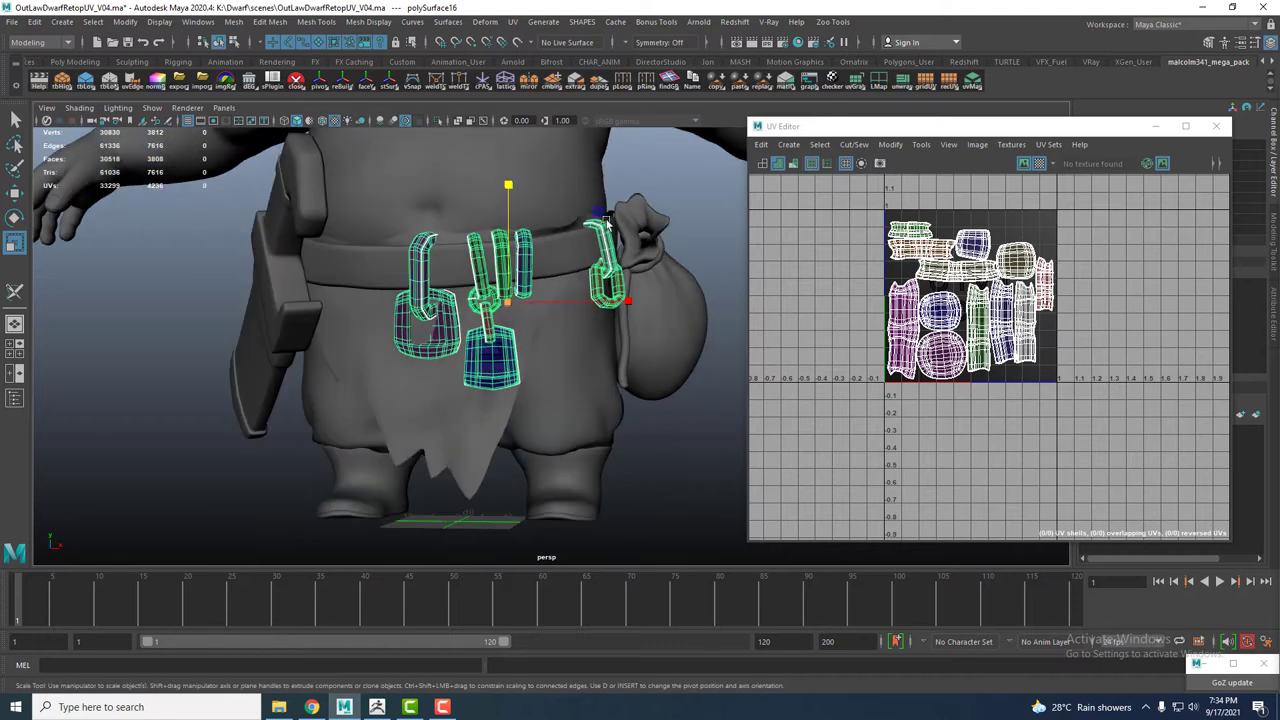
scroll(609, 272, "up", 3)
scroll(426, 297, "down", 3)
left_click_drag(426, 297, 520, 300, "alt")
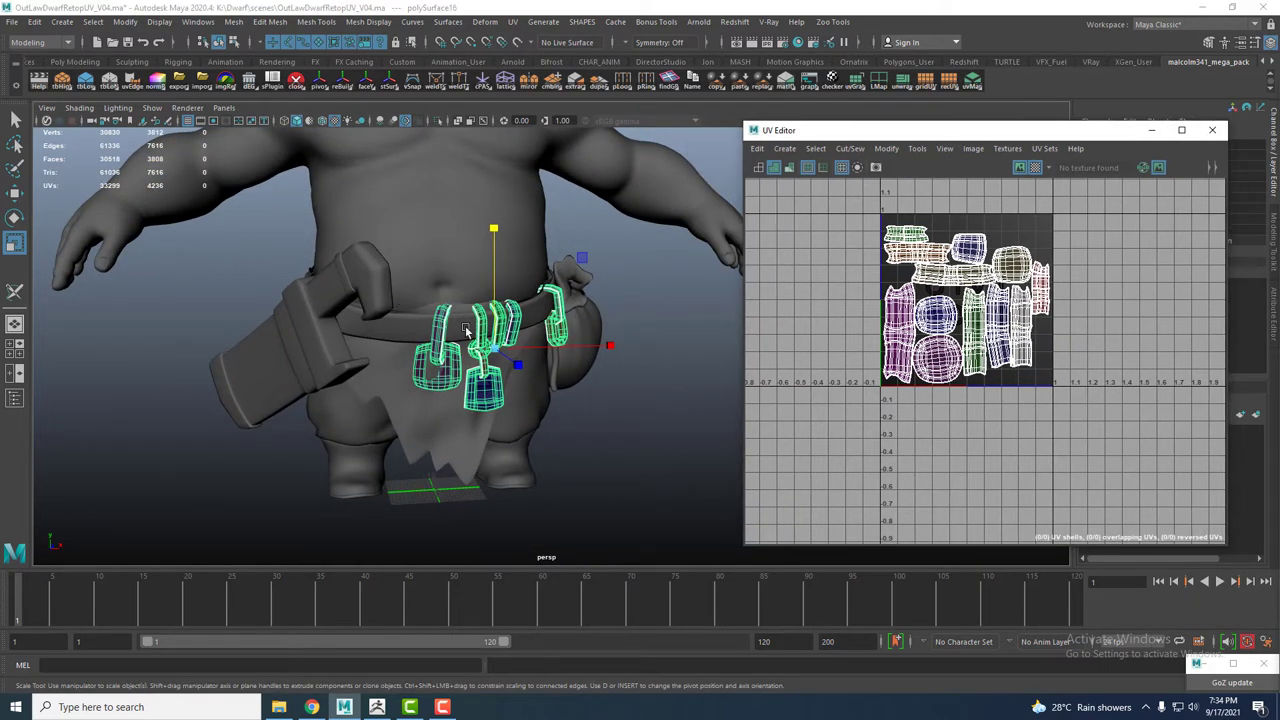
mouse_move(465, 331)
left_mouse_down("alt")
mouse_move(389, 395)
mouse_move(334, 366)
left_mouse_up("alt")
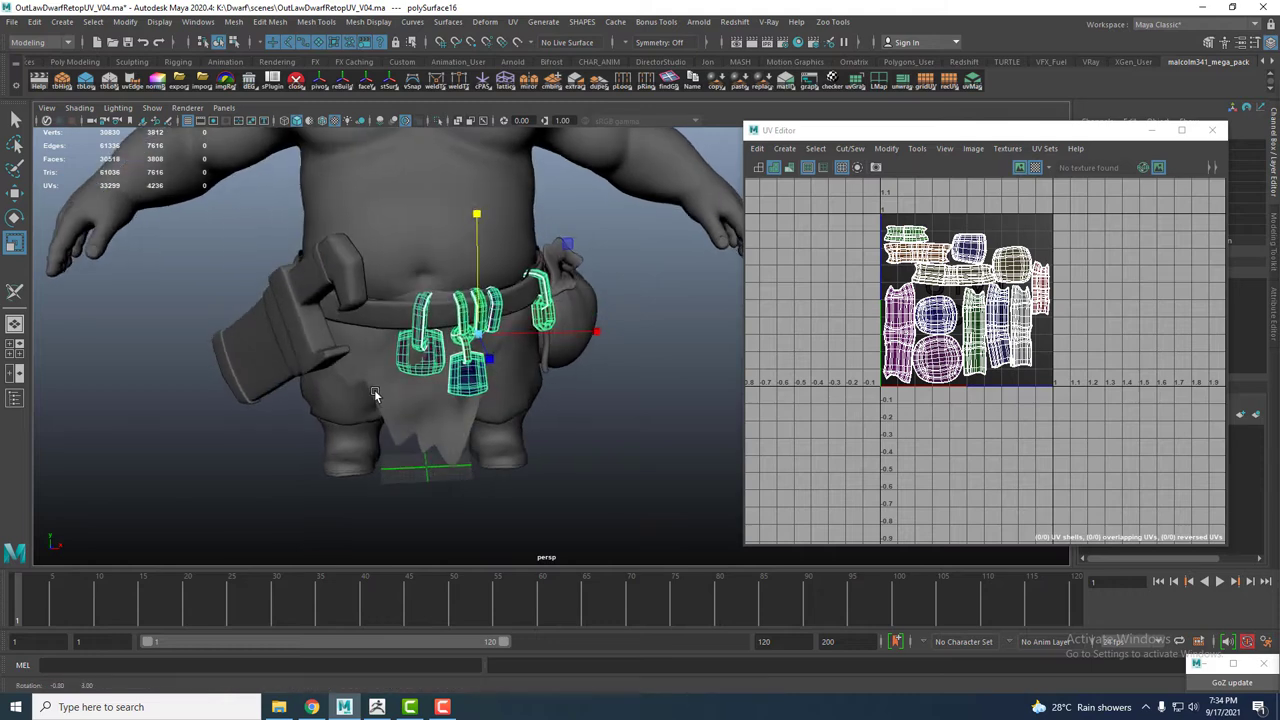
Check the sword case and pouch UVs, then select only the pants and belt, excluding the body
left_click(250, 355)
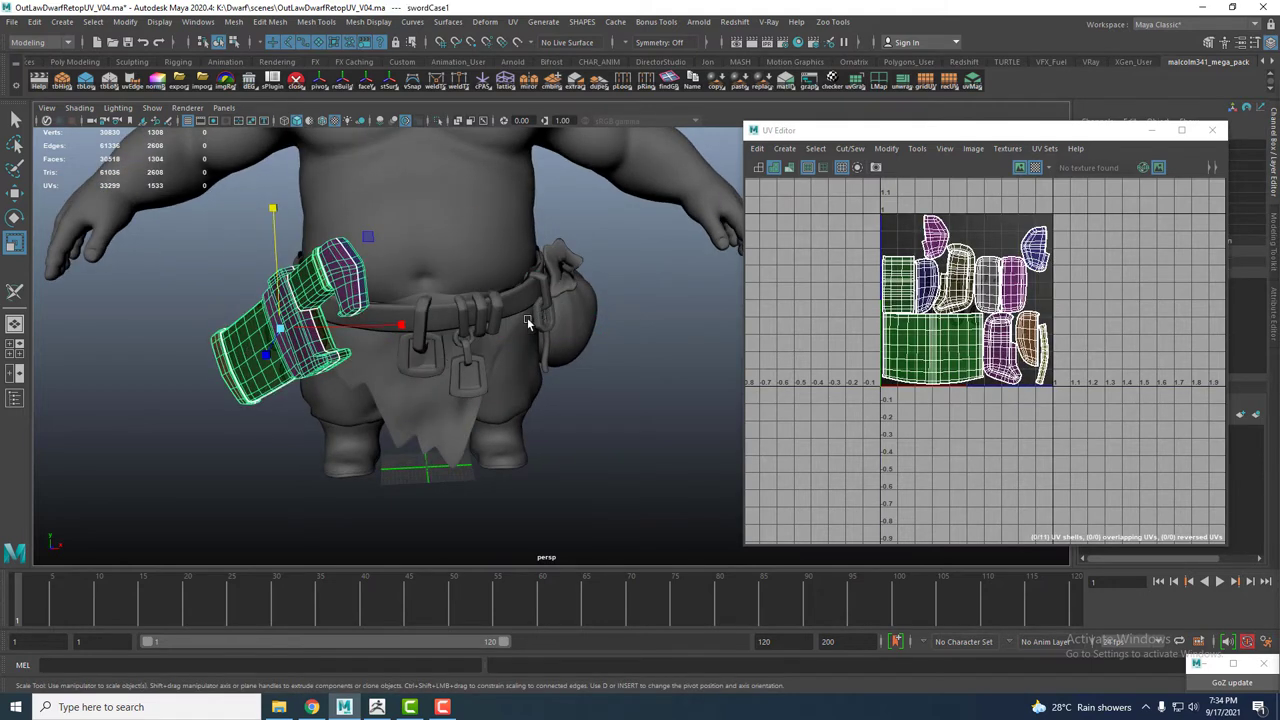
mouse_move(527, 322)
left_mouse_down("alt")
mouse_move(402, 308)
mouse_move(450, 310)
mouse_move(507, 349)
left_mouse_up("alt")
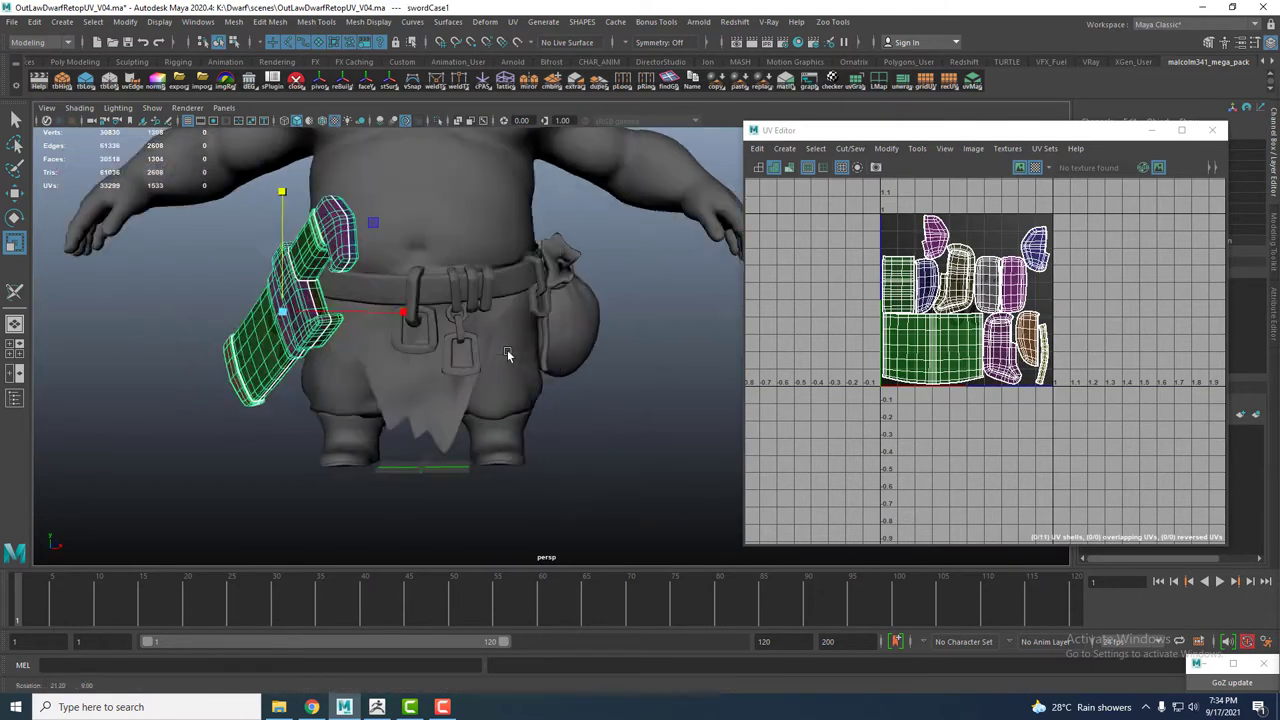
left_click(557, 300)
left_click(565, 413)
mouse_move(565, 413)
left_mouse_down("alt")
mouse_move(529, 434)
mouse_move(420, 374)
mouse_move(486, 493)
left_mouse_up("alt")
left_click(540, 192, "ctrl")
left_click_drag(540, 192, 468, 378, "alt")
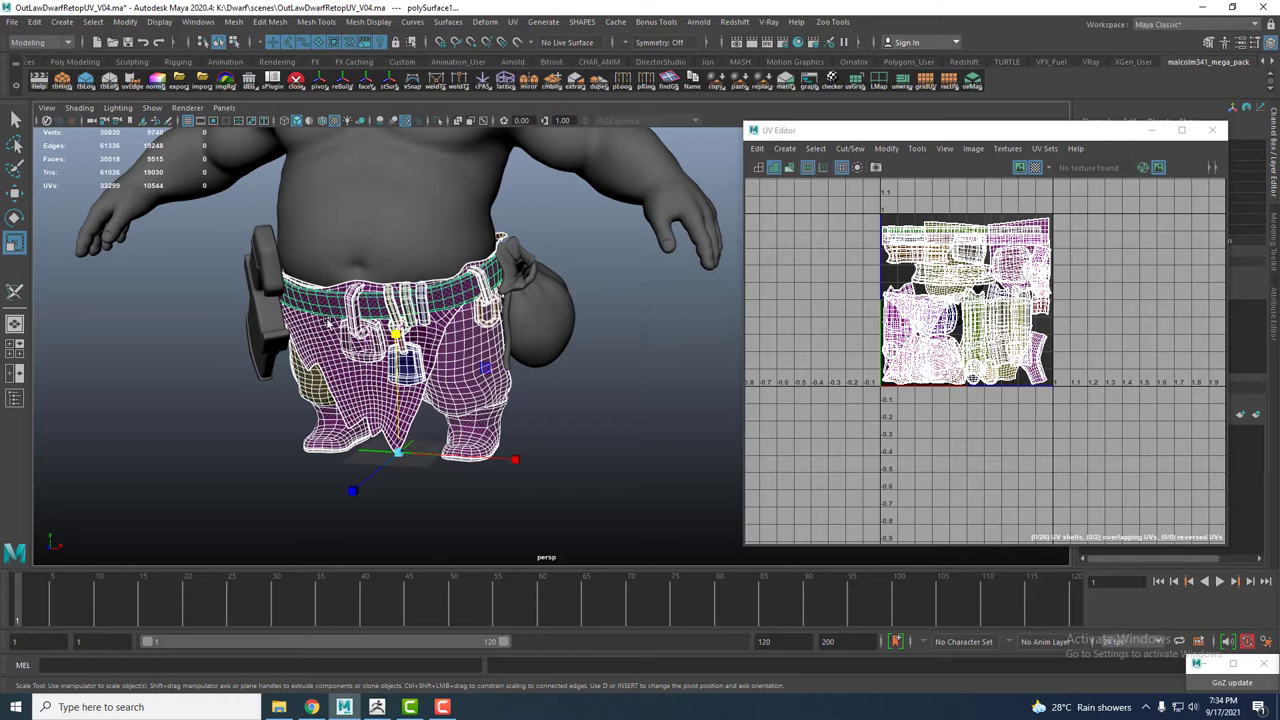
Isolate the pants and belt and combine them into one mesh, polySurface12
key("ctrl+1")
left_click(221, 243)
left_click(512, 443)
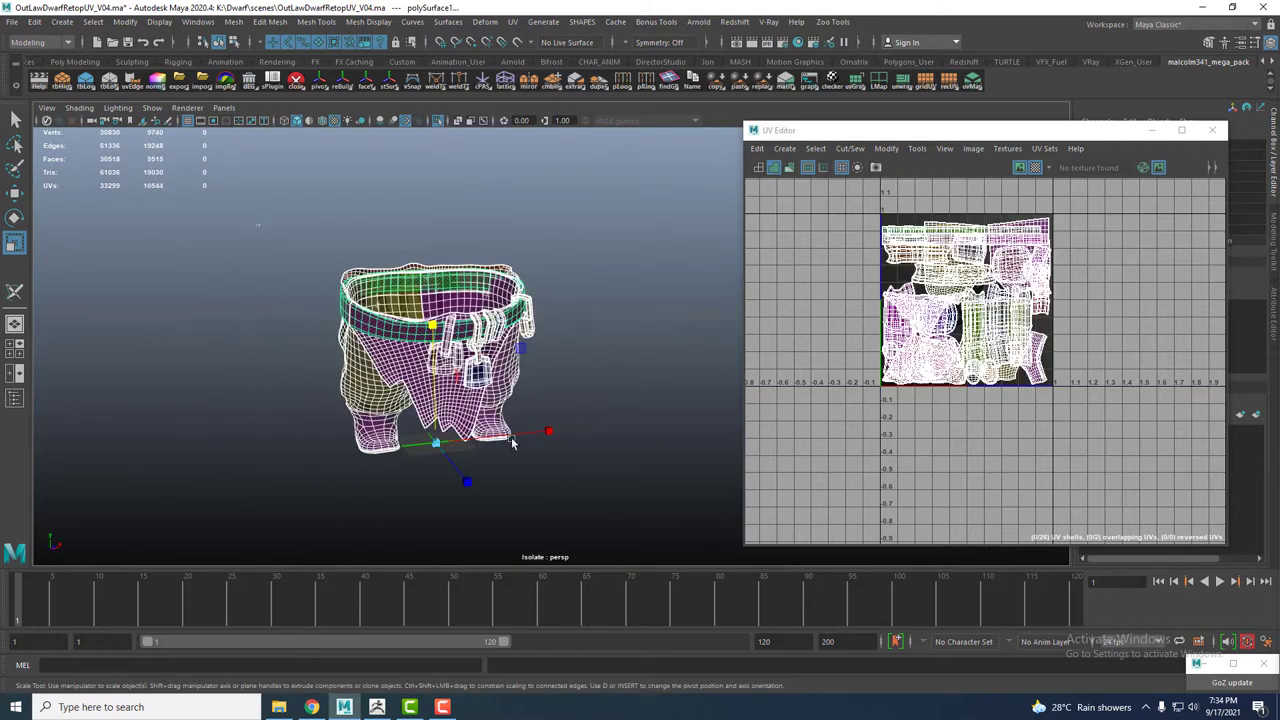
left_click(233, 21)
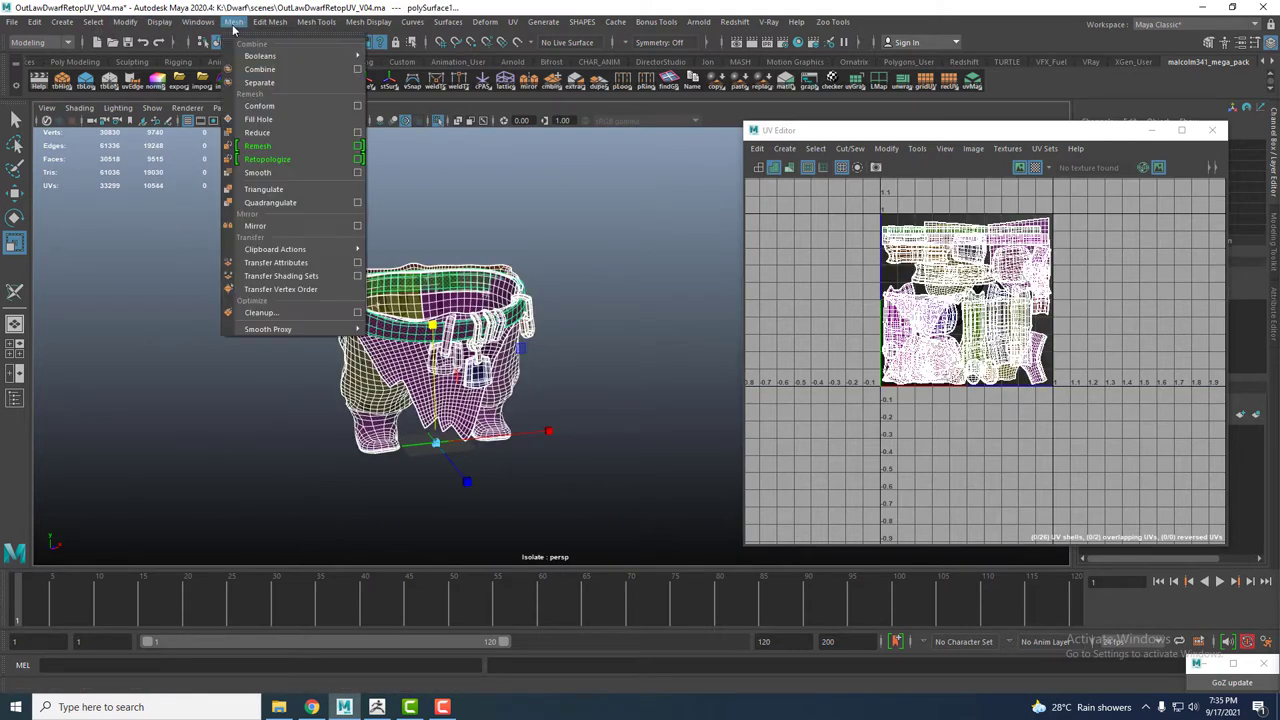
left_click(260, 51)
Reselect polySurface12, drag the floating UV Editor aside and open the Workspace dropdown
left_click(158, 303)
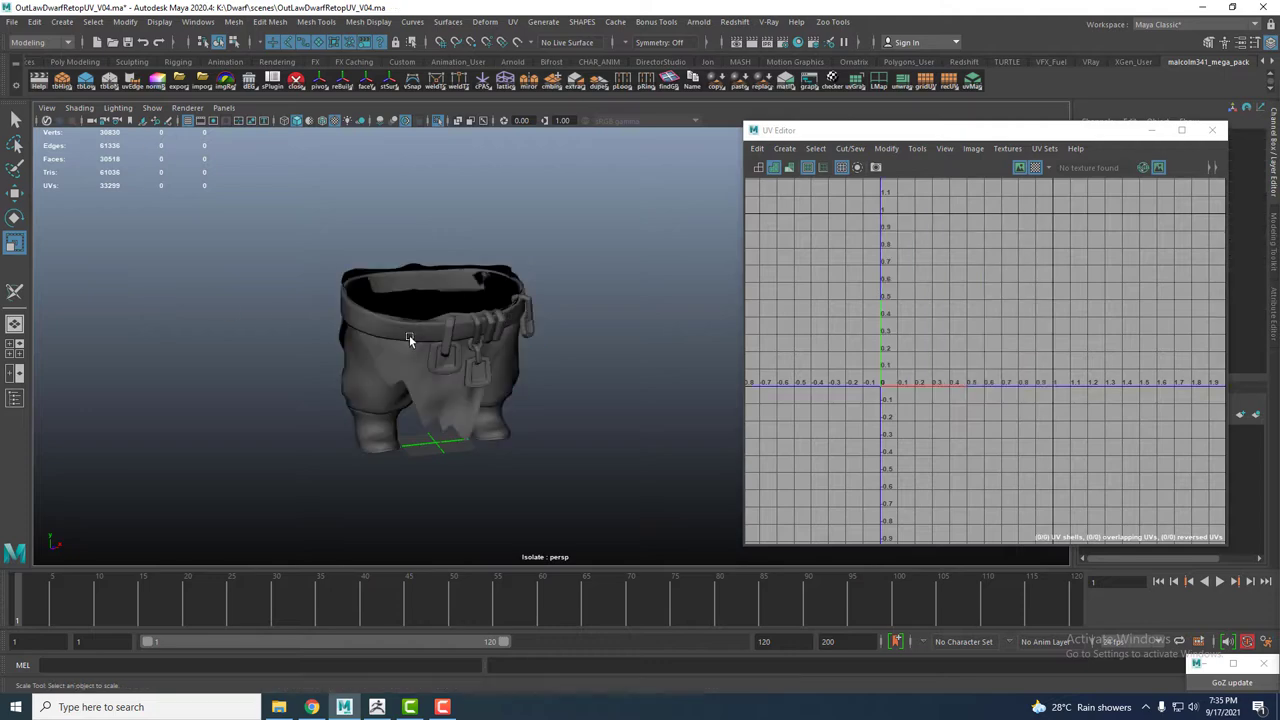
left_click(495, 340)
left_click_drag(936, 139, 732, 97)
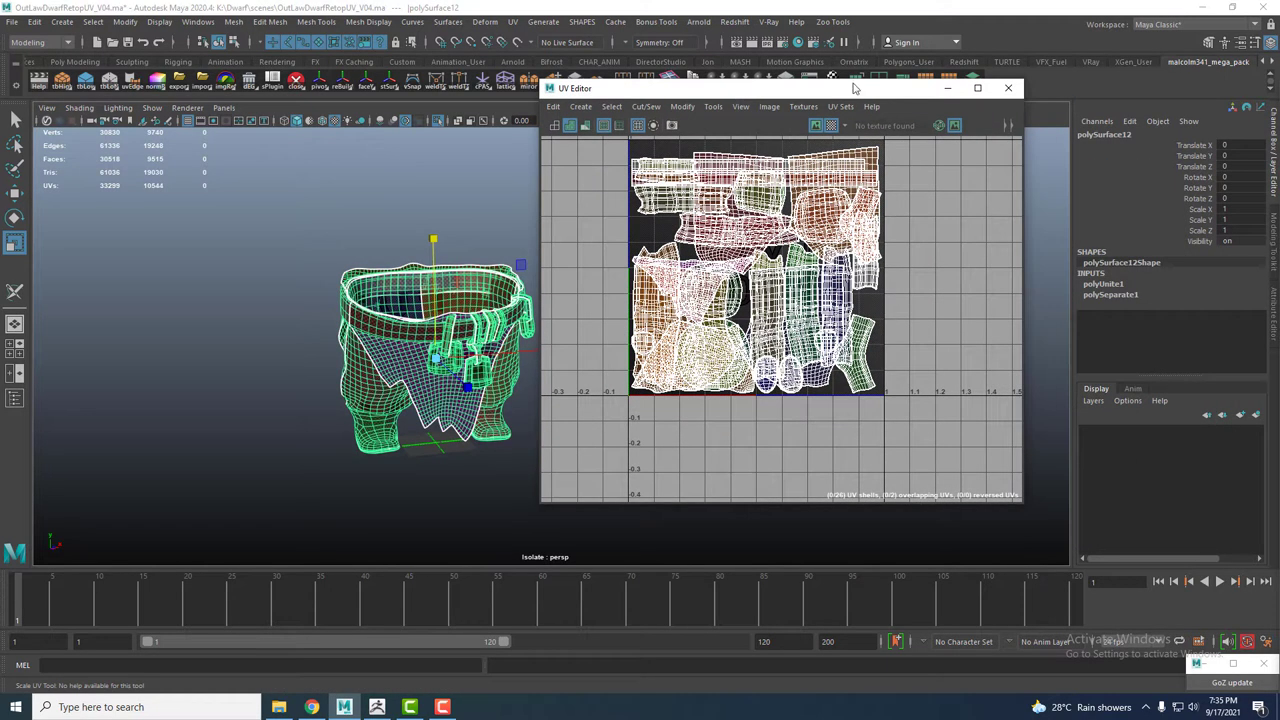
left_click_drag(855, 89, 750, 82)
left_click(1195, 24)
Switch to the UV Editing workspace with the viewport on the persp camera
left_click(1200, 134)
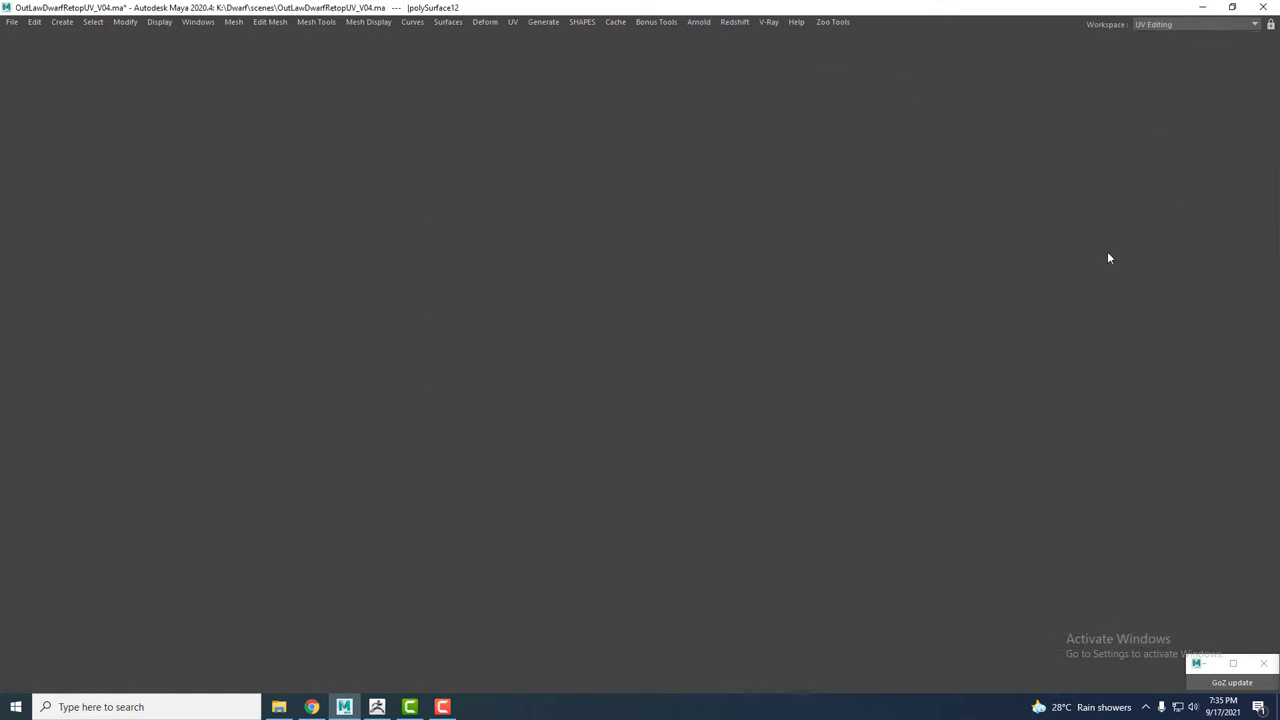
left_click(354, 122)
key("space")
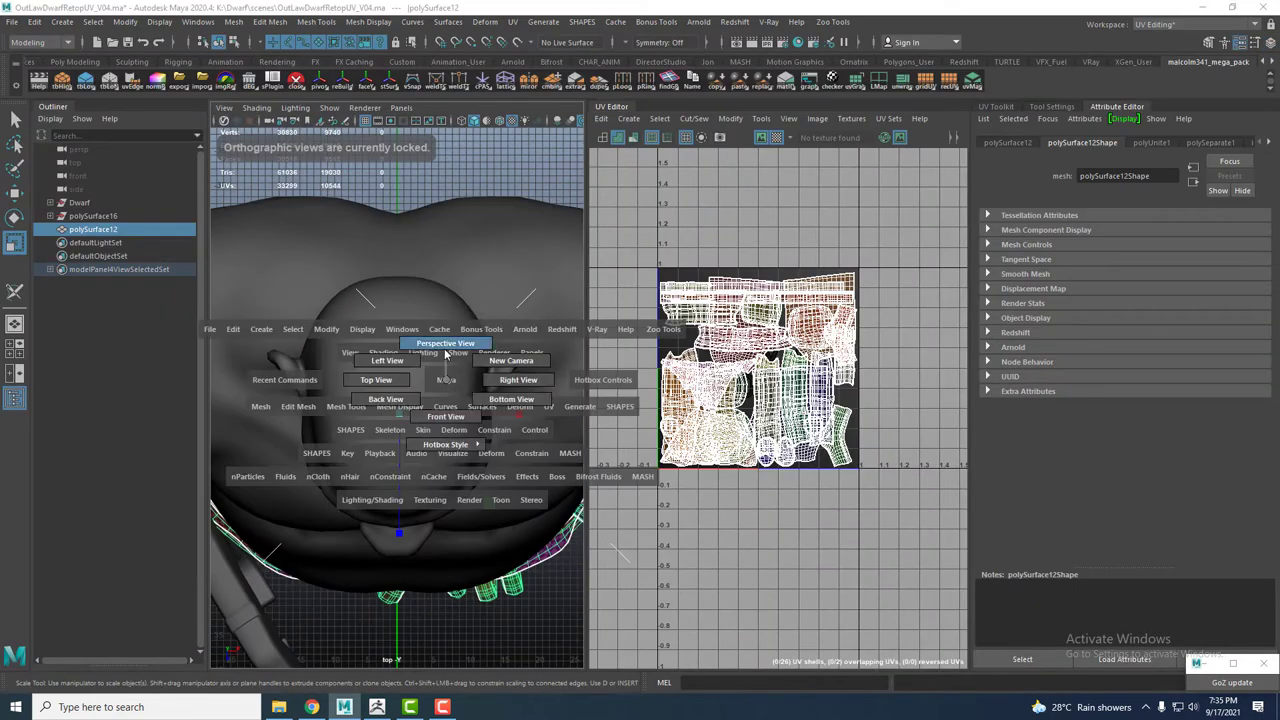
mouse_move(443, 386)
left_mouse_down()
mouse_move(457, 413)
mouse_move(1097, 390)
left_mouse_up()
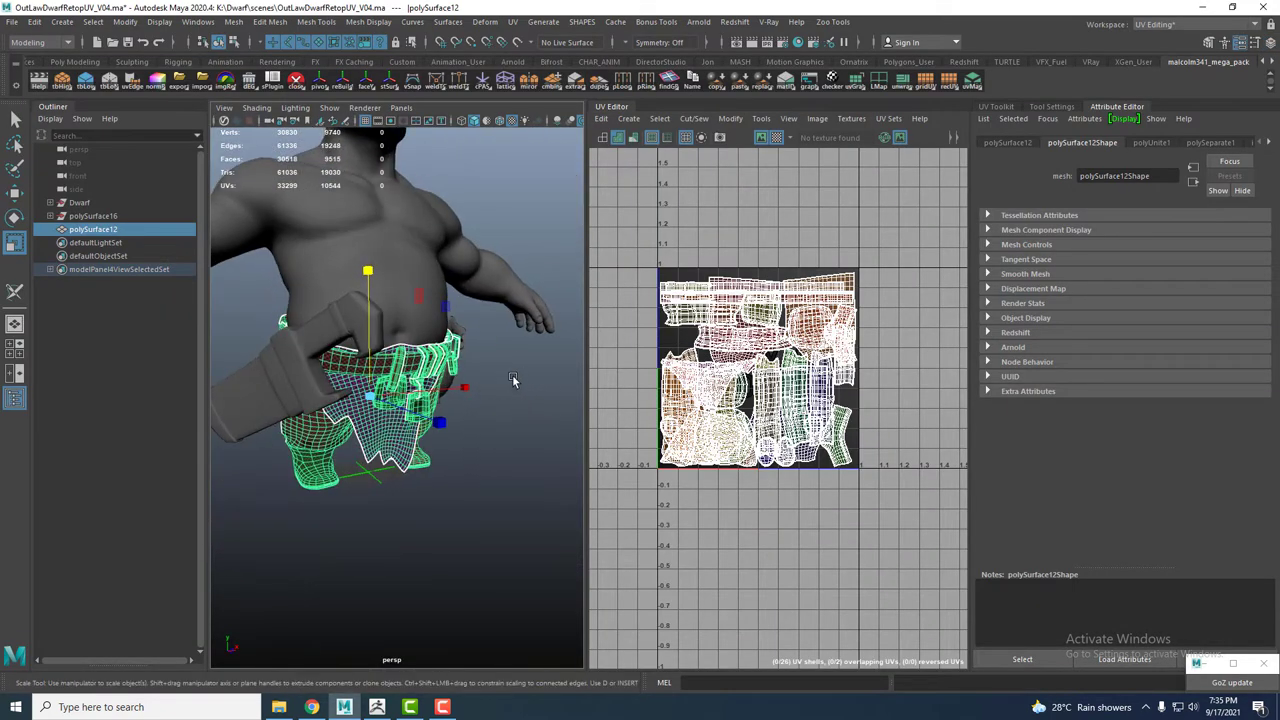
Run UV Toolkit Layout to repack the 26 shells in 0–1, then adjust them with Scale and Move
key("ctrl+a")
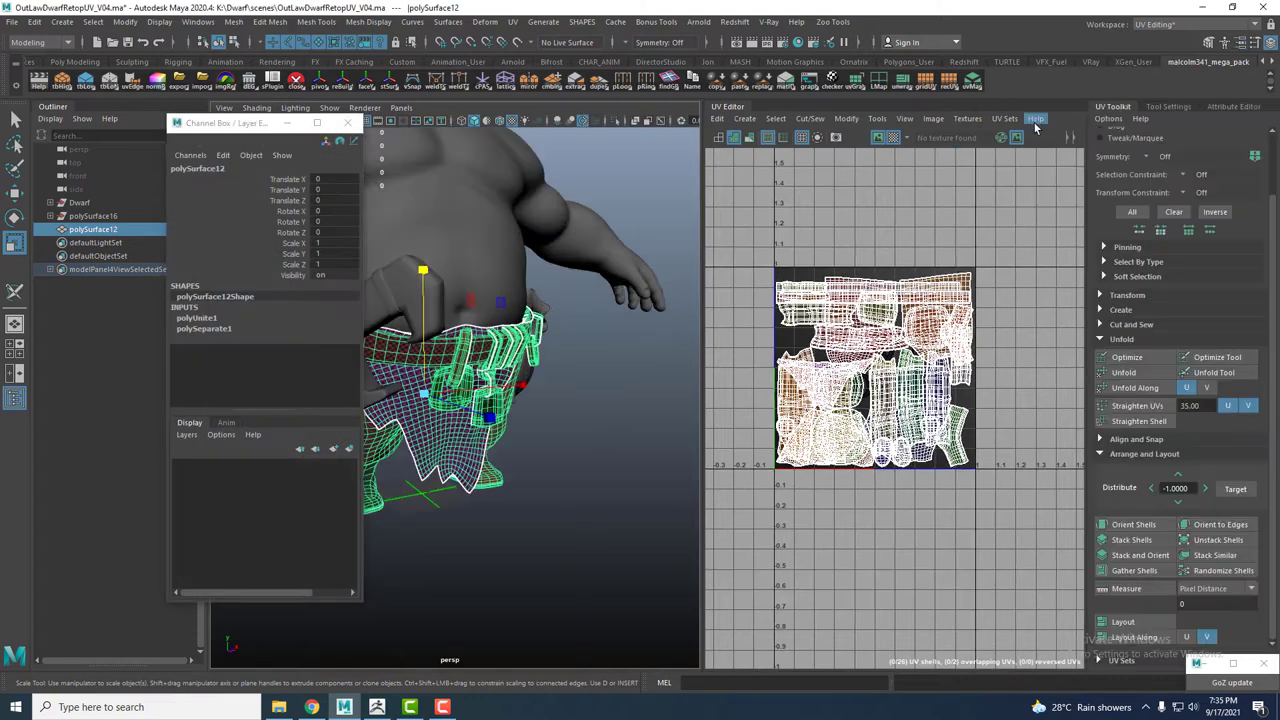
left_click(1124, 623)
middle_click_drag(990, 416, 978, 418, "alt")
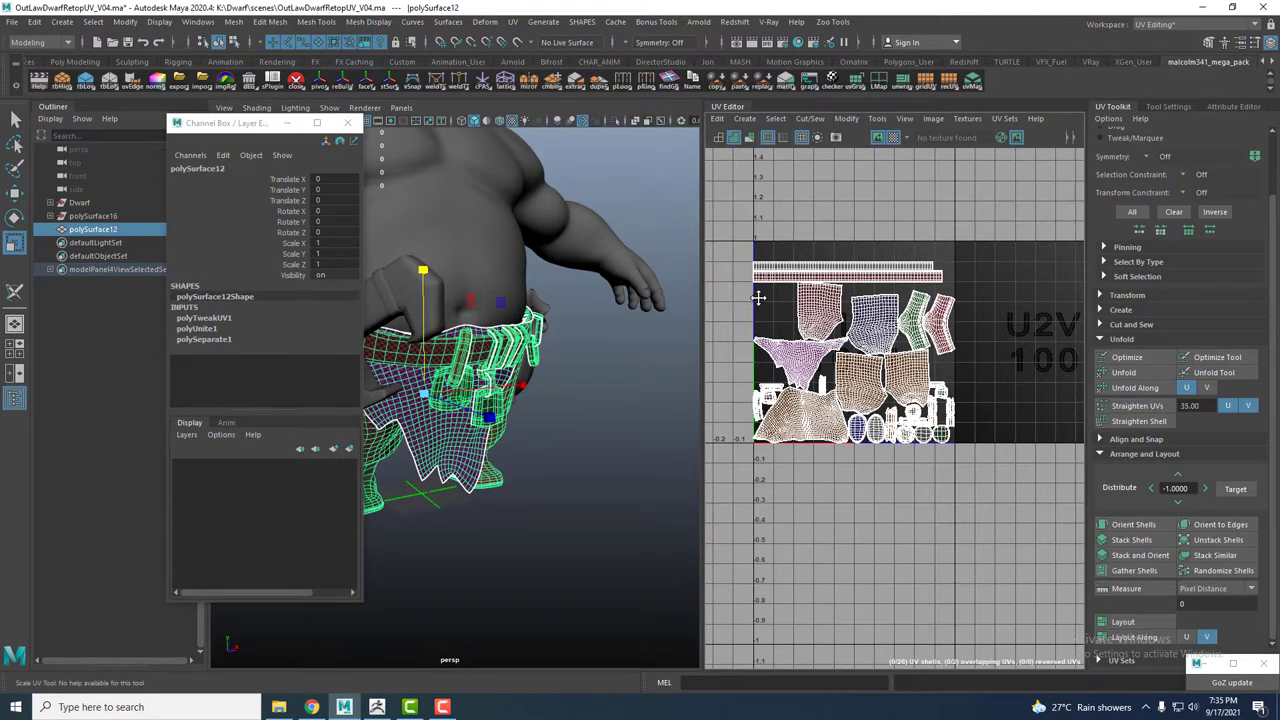
right_click_drag(786, 240, 800, 300)
left_click_drag(740, 230, 980, 450)
key("r")
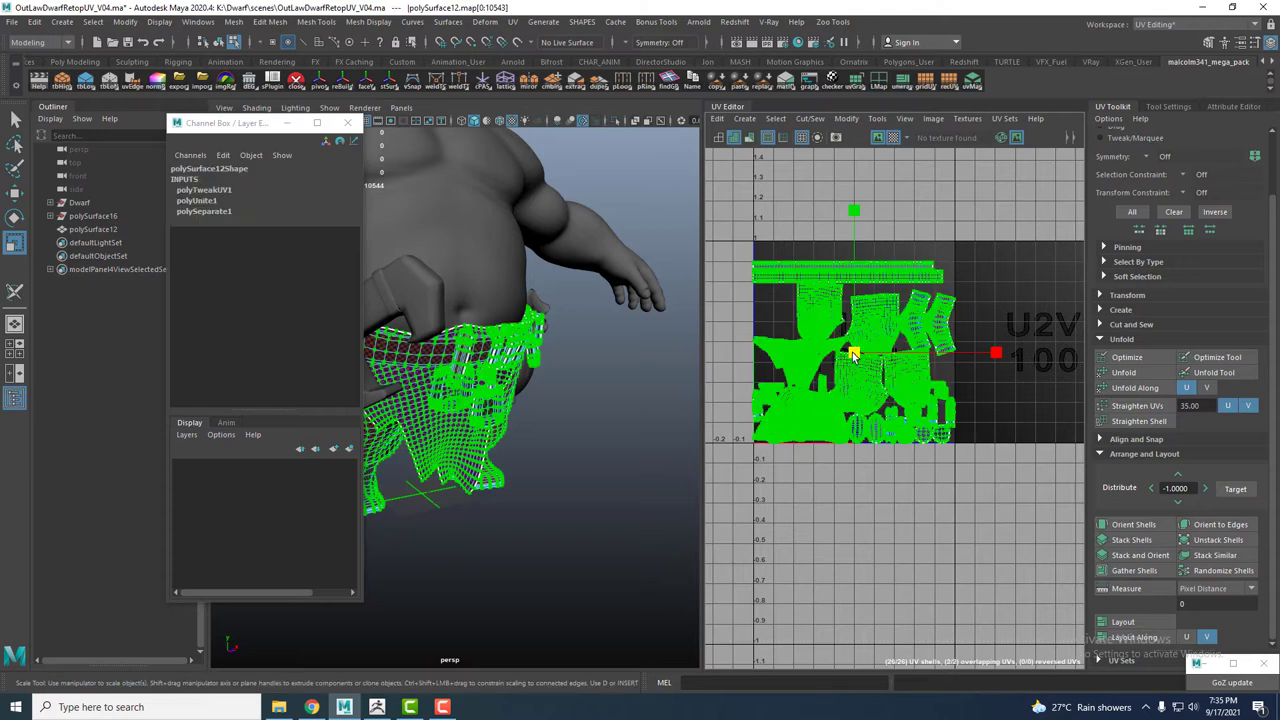
key("w")
left_click(621, 457)
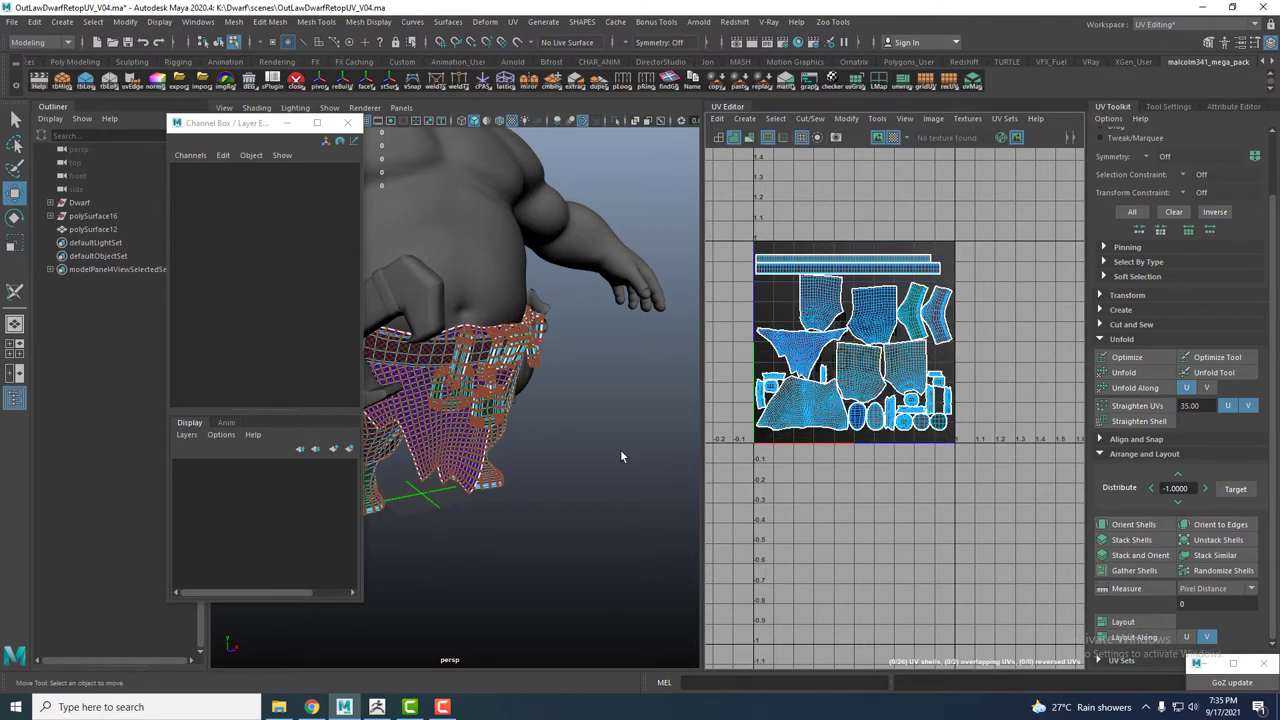
right_click_drag(621, 457, 586, 443)
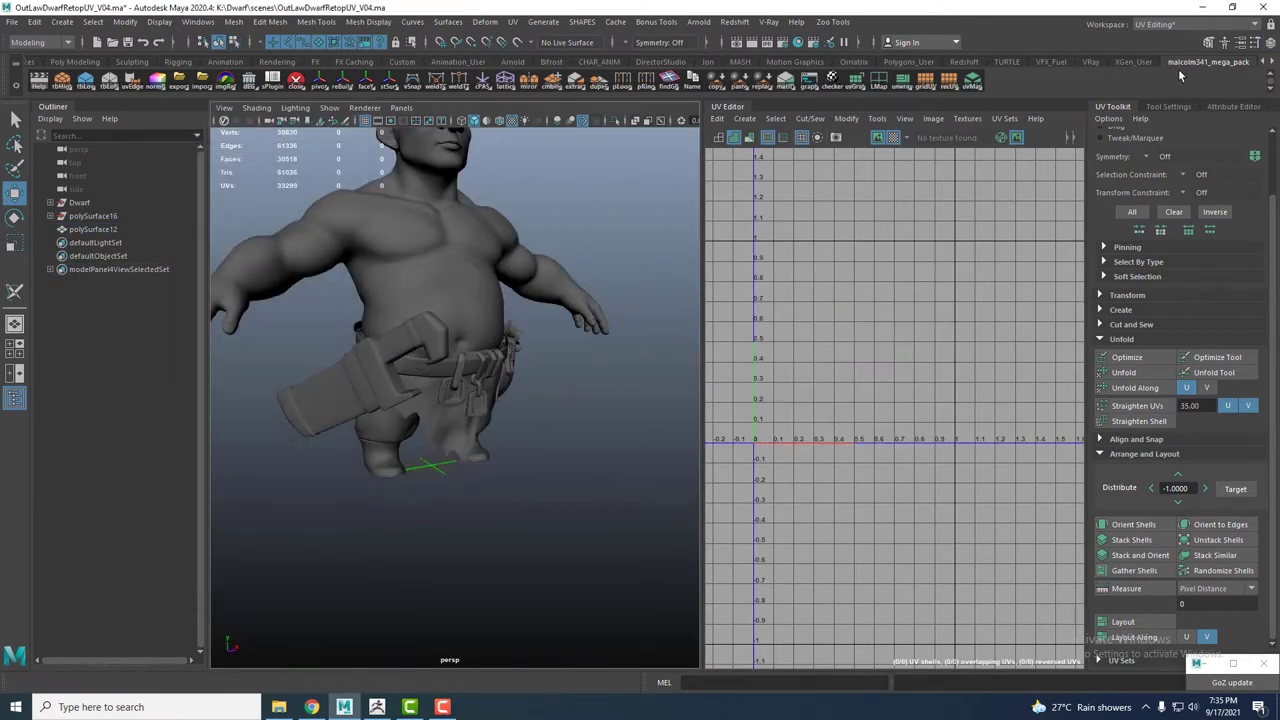
Check the UVs of the belt, bag, sword case and then the whole dwarf mesh
left_click(477, 468)
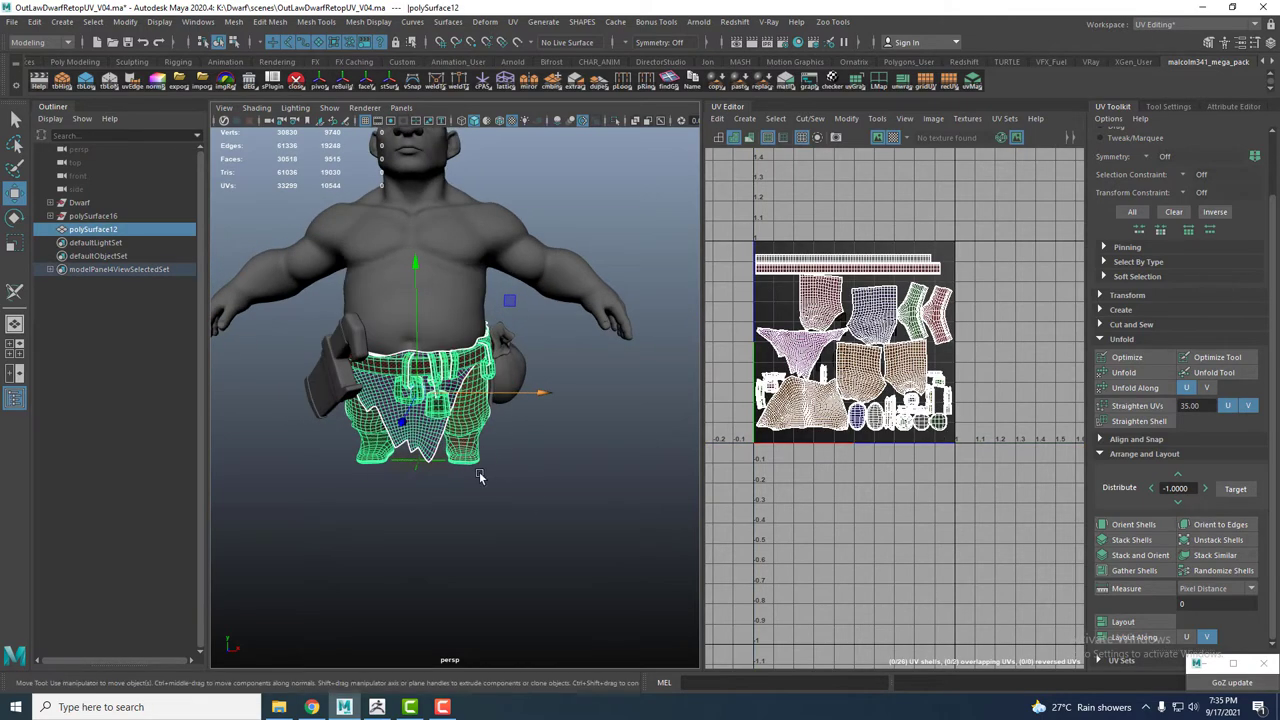
left_click(512, 368)
left_click(343, 374)
scroll(420, 400, "down", 3)
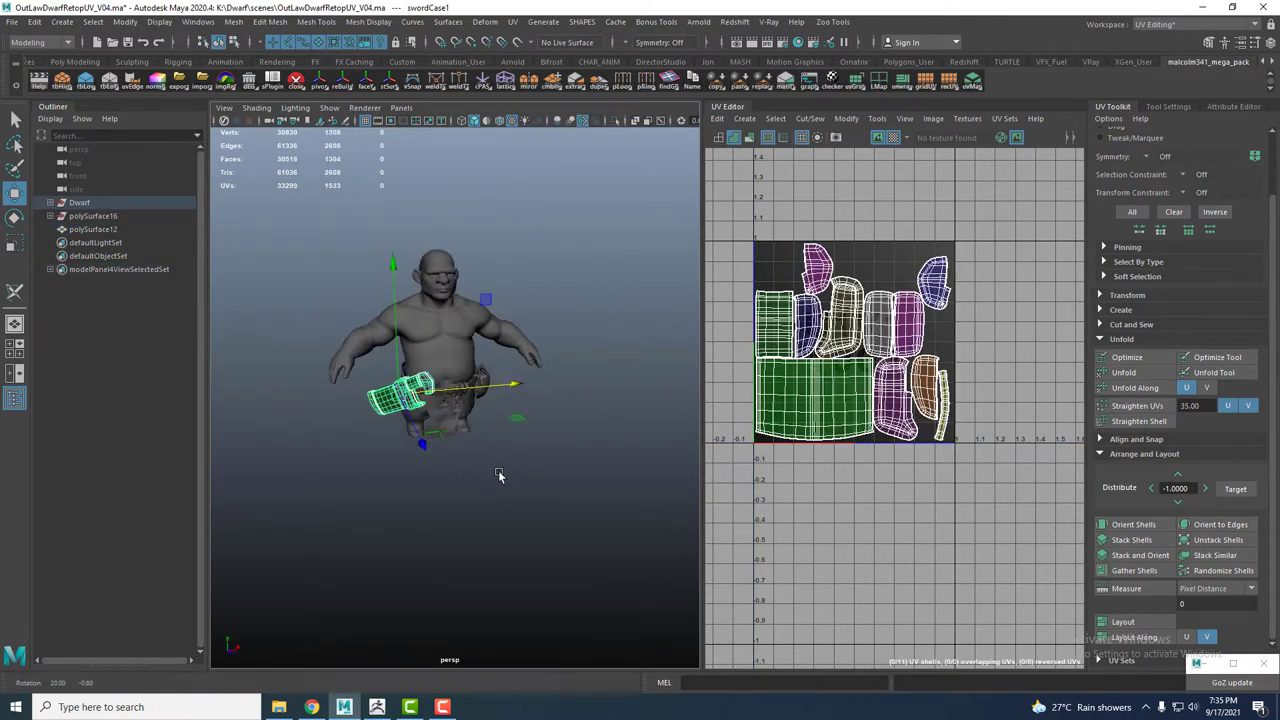
left_click_drag(308, 250, 543, 486)
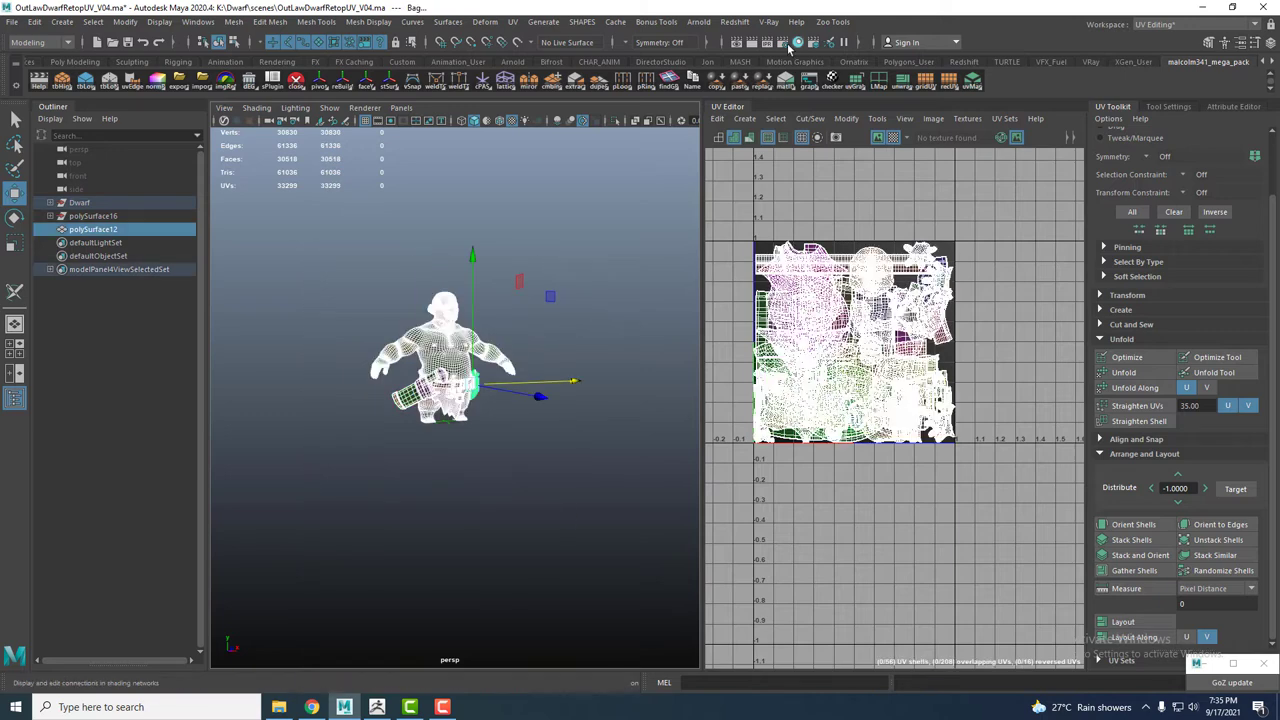
Review the checker material network in Hypershade, close it, deselect and open the Workspace dropdown
left_click(837, 137)
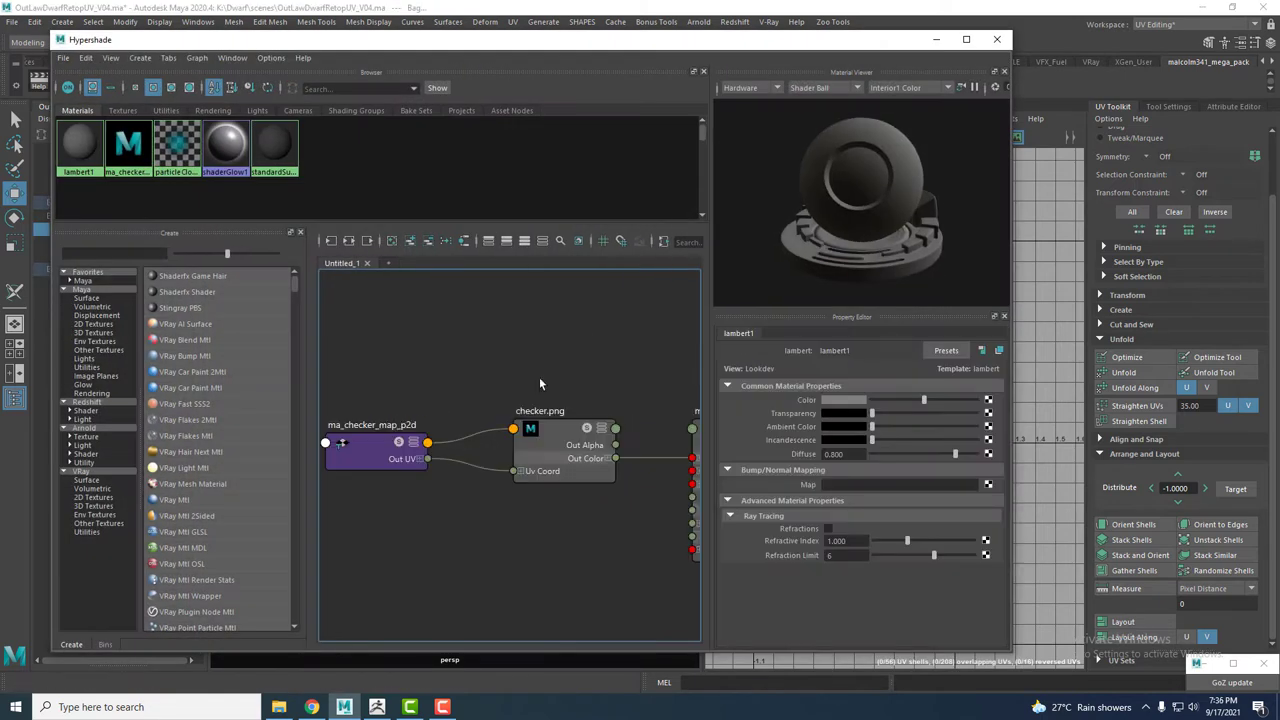
right_click(518, 365)
left_click(996, 39)
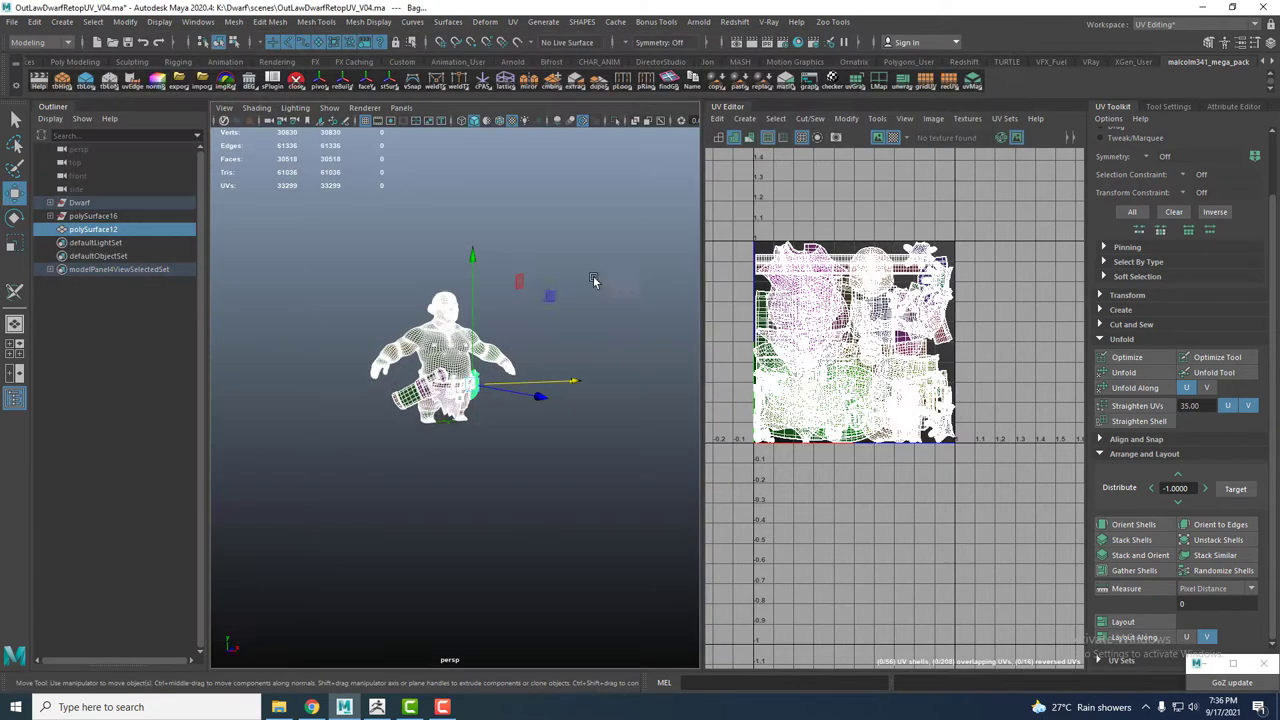
left_click(548, 294)
left_click(1155, 24)
Switch to the Maya Classic workspace and close the floating UV Editor
left_click(1160, 40)
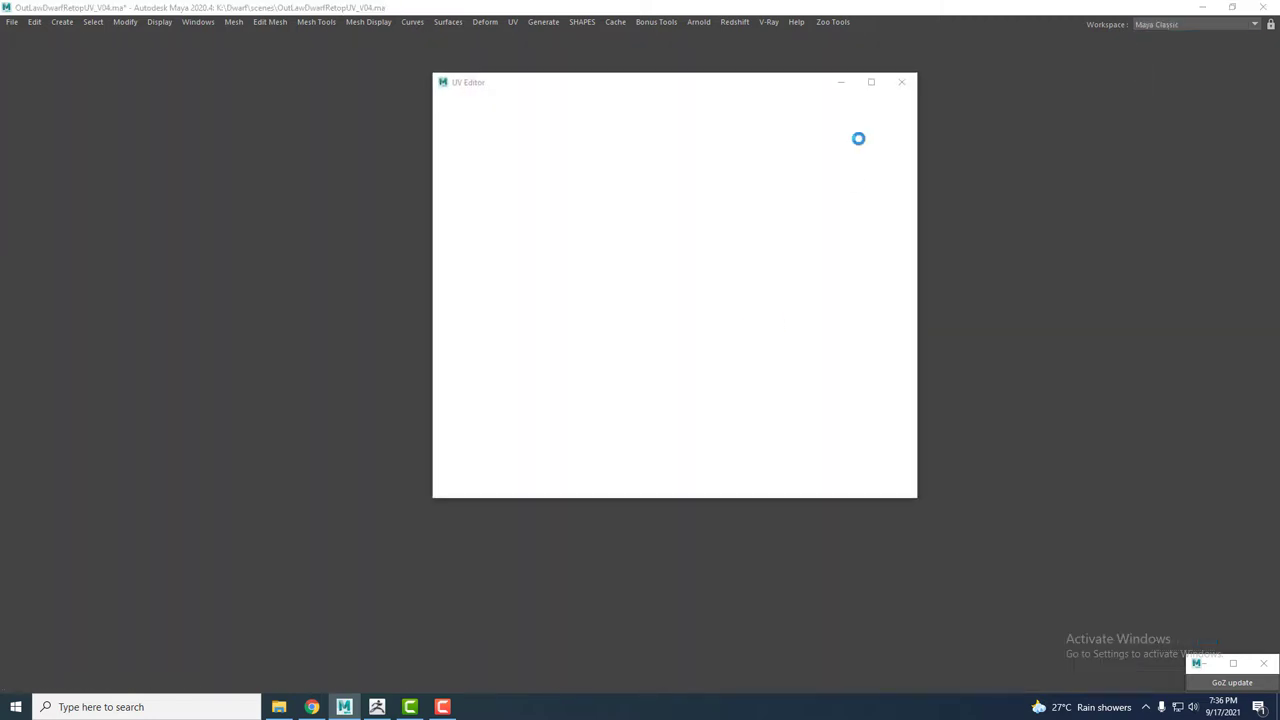
left_click(901, 82)
mouse_move(677, 303)
left_mouse_down("alt")
mouse_move(432, 126)
mouse_move(466, 357)
mouse_move(525, 298)
left_mouse_up("alt")
scroll(525, 298, "up", 3)
Move the checker-textured upper body left along X, clear of the bag, and frame them
left_click(530, 230)
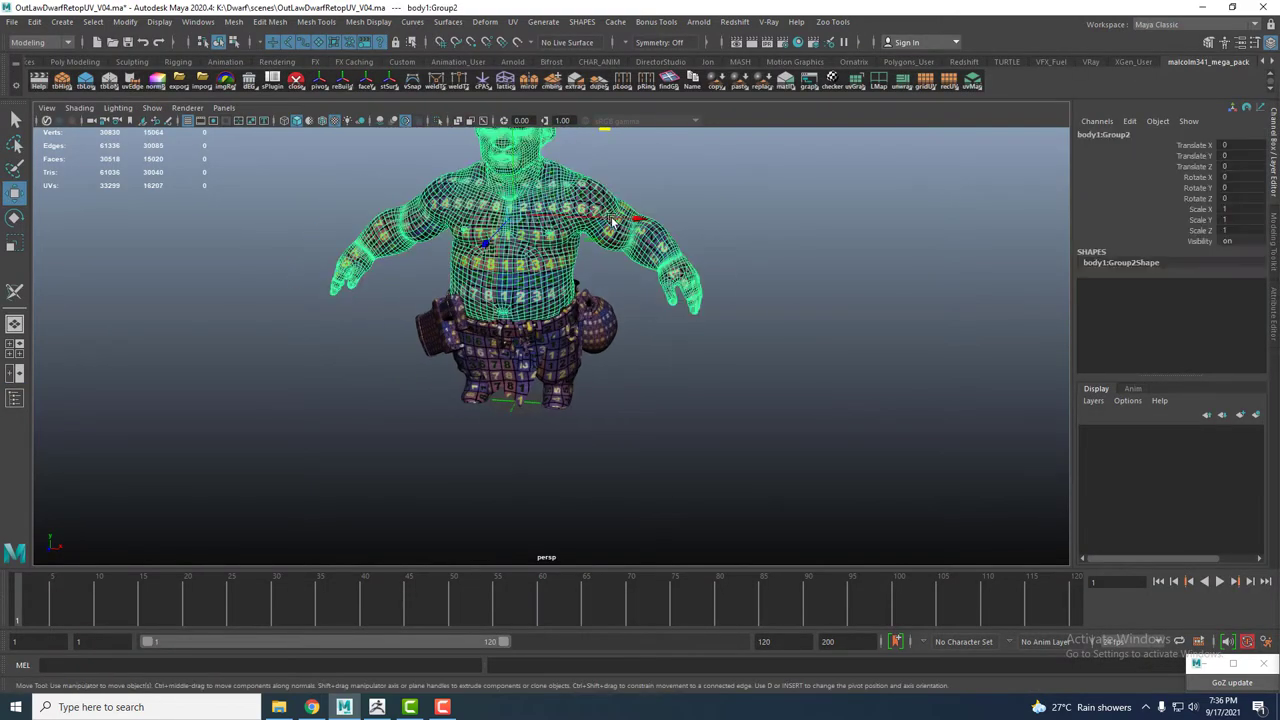
left_click_drag(547, 175, 317, 173)
left_click(540, 340)
mouse_move(586, 414)
left_mouse_down("alt")
mouse_move(693, 386)
mouse_move(660, 395)
left_mouse_up("alt")
left_click(326, 268)
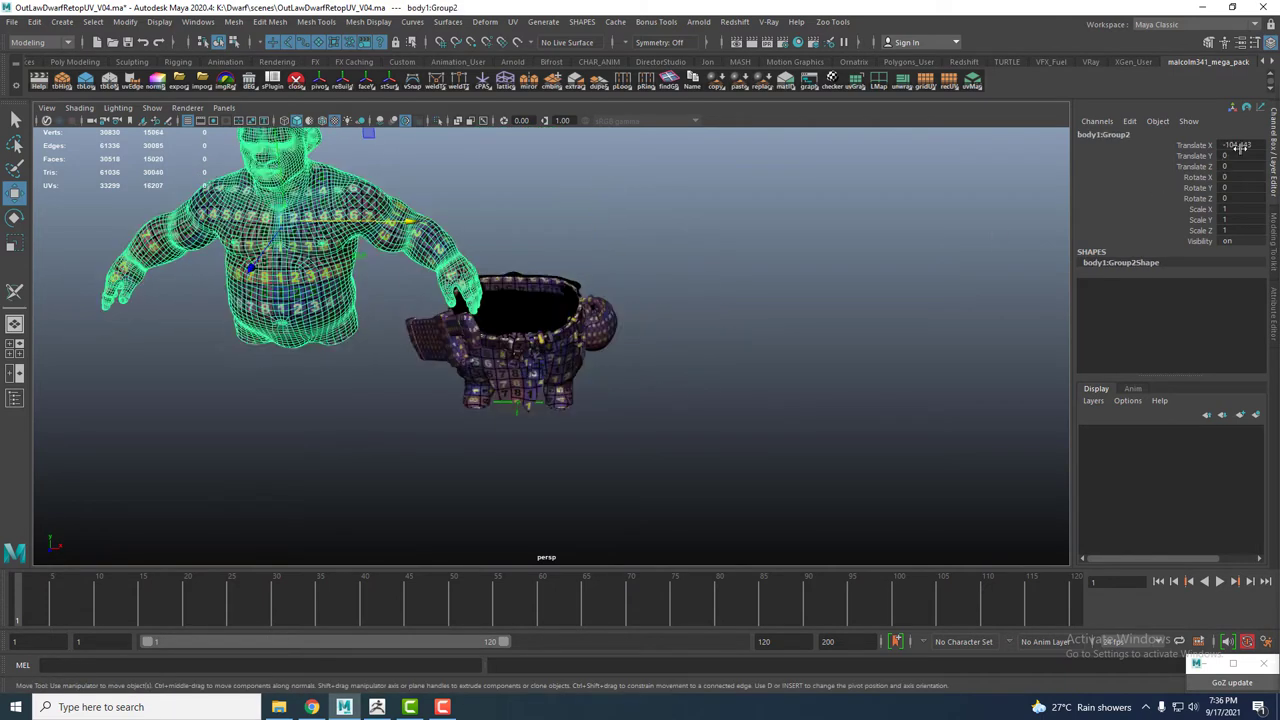
key("f")
left_click_drag(470, 340, 575, 346, "alt")
left_click(376, 707)
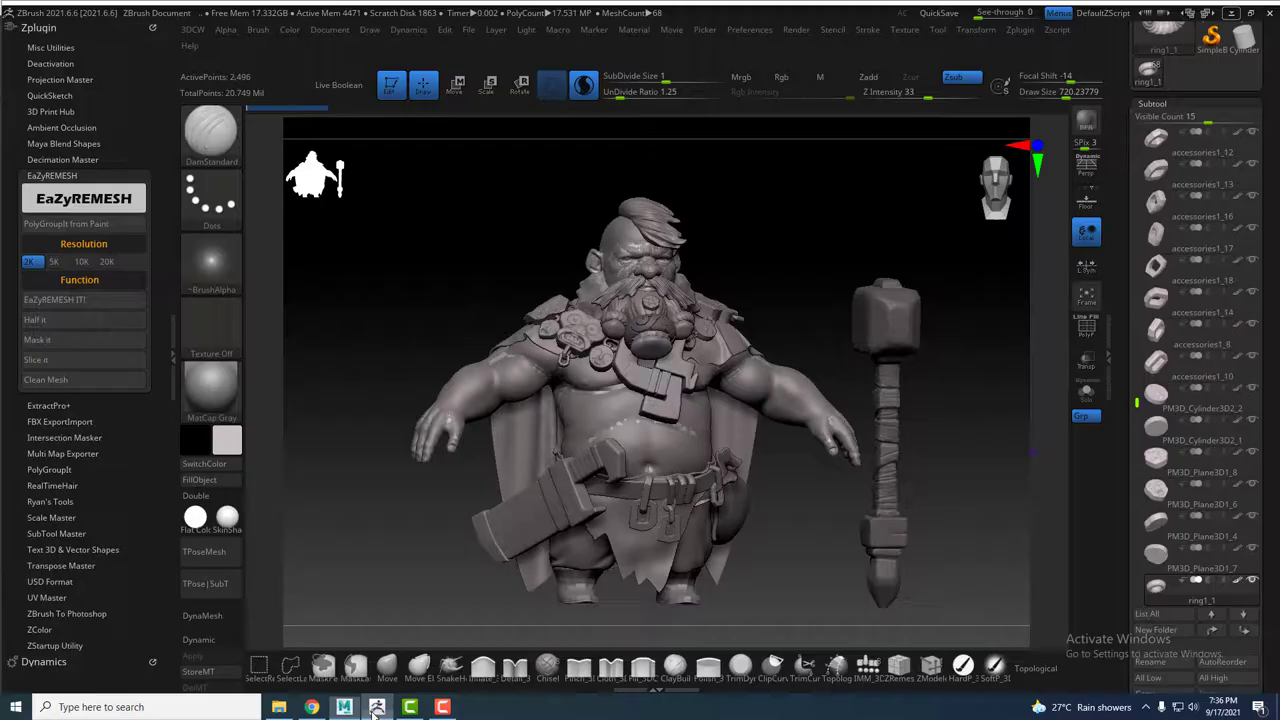
left_click_drag(791, 245, 816, 200, "alt")
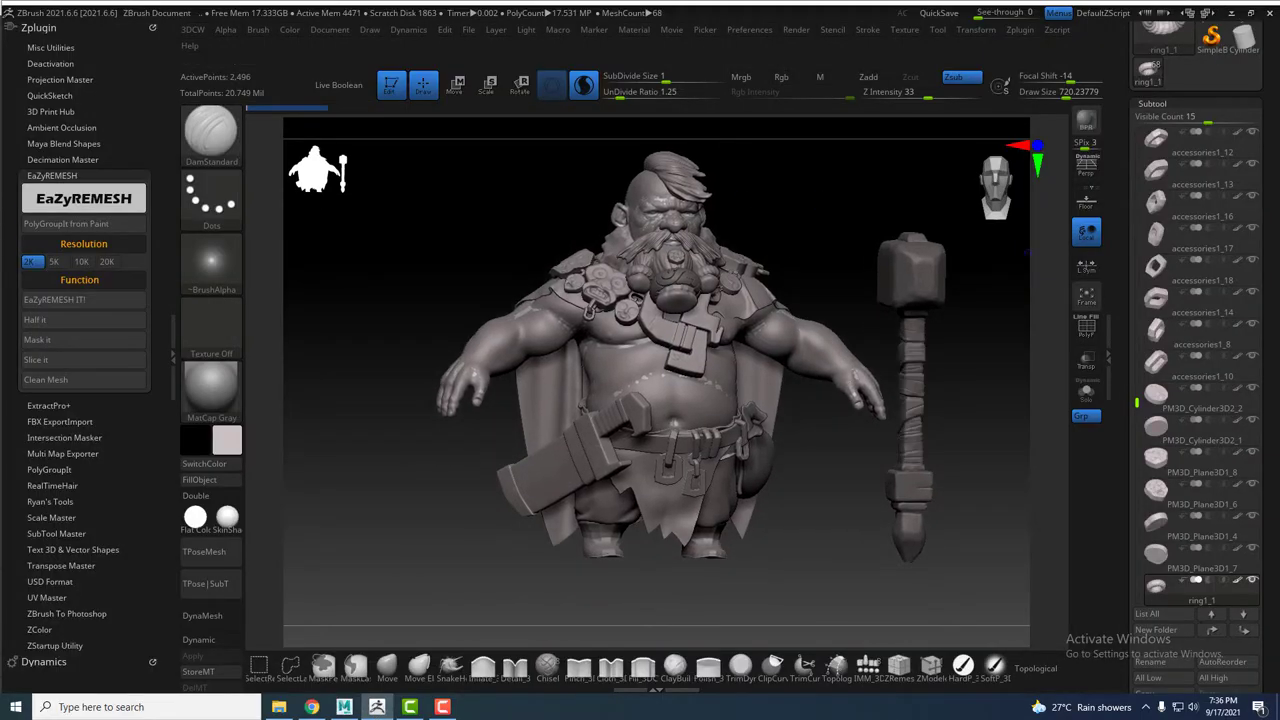
mouse_move(998, 357)
left_mouse_down()
mouse_move(886, 246)
mouse_move(735, 277)
mouse_move(803, 266)
mouse_move(777, 357)
mouse_move(483, 336)
mouse_move(791, 277)
mouse_move(760, 212)
mouse_move(463, 300)
left_mouse_up()
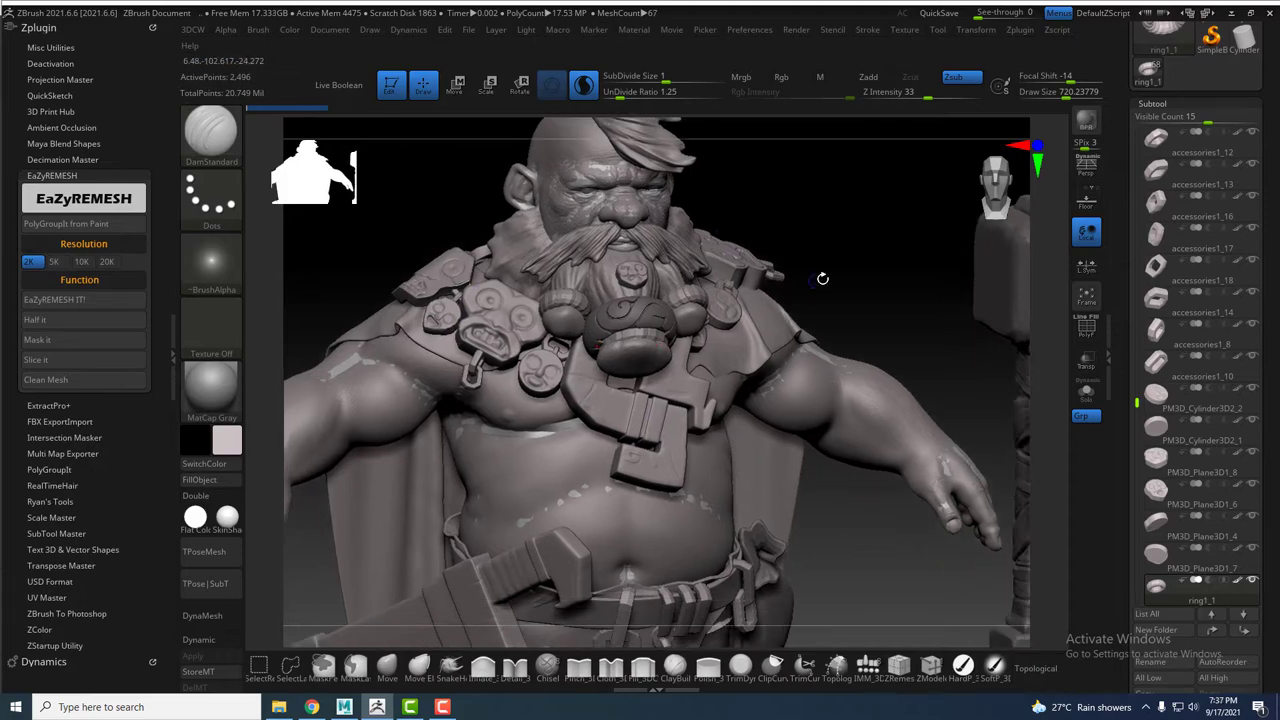
left_click_drag(822, 279, 466, 368)
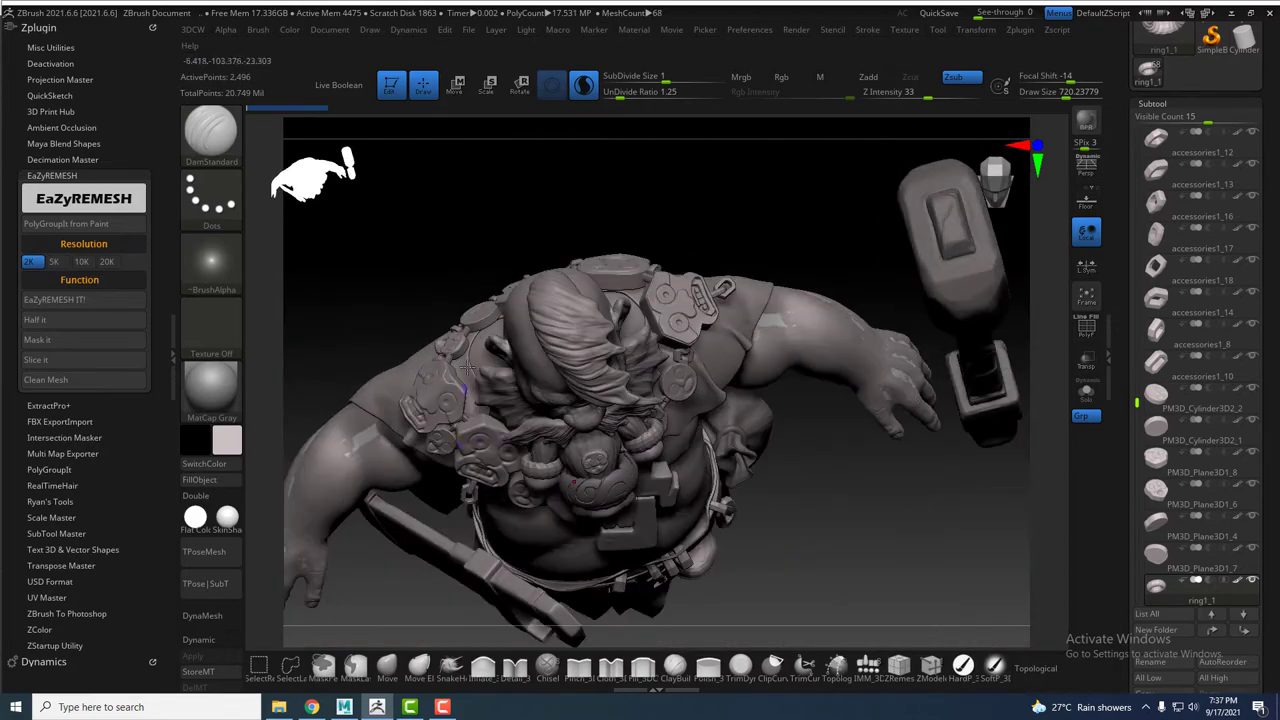
mouse_move(773, 503)
left_mouse_down()
mouse_move(803, 403)
mouse_move(814, 286)
mouse_move(749, 257)
mouse_move(705, 343)
left_mouse_up()
left_click_drag(541, 250, 540, 296)
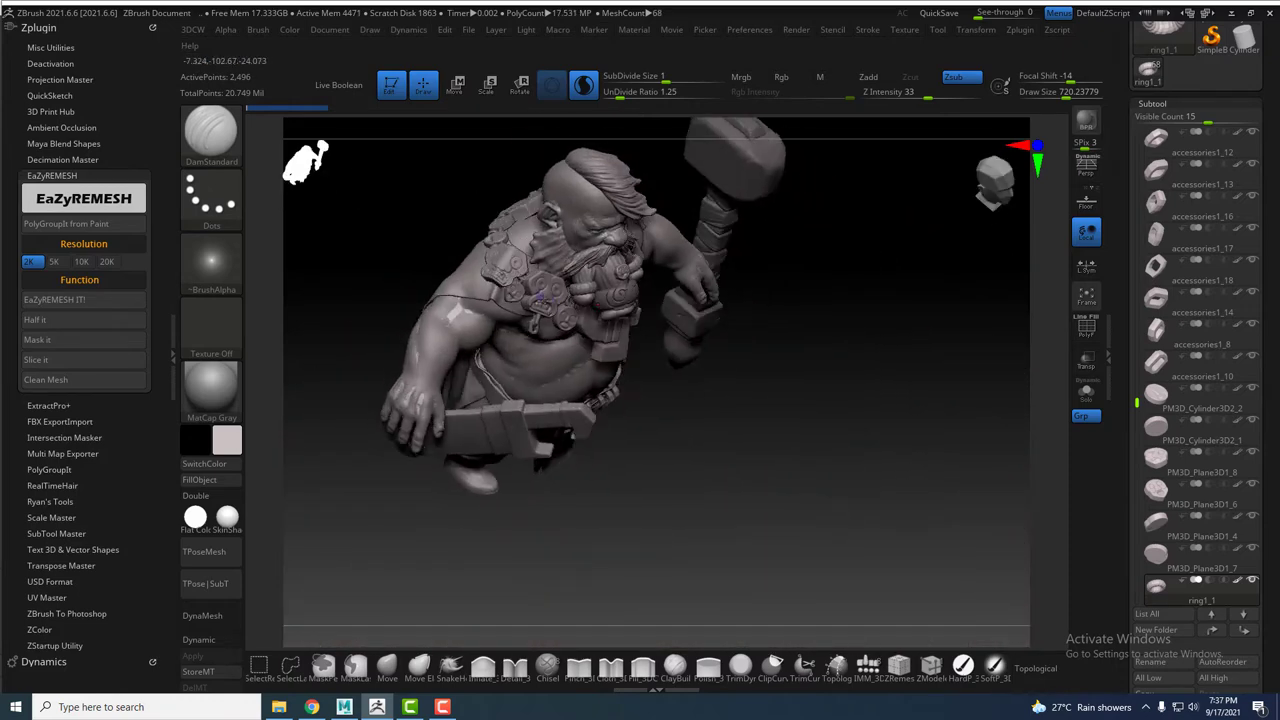
mouse_move(504, 252)
left_mouse_down()
mouse_move(620, 300)
mouse_move(757, 267)
left_mouse_up()
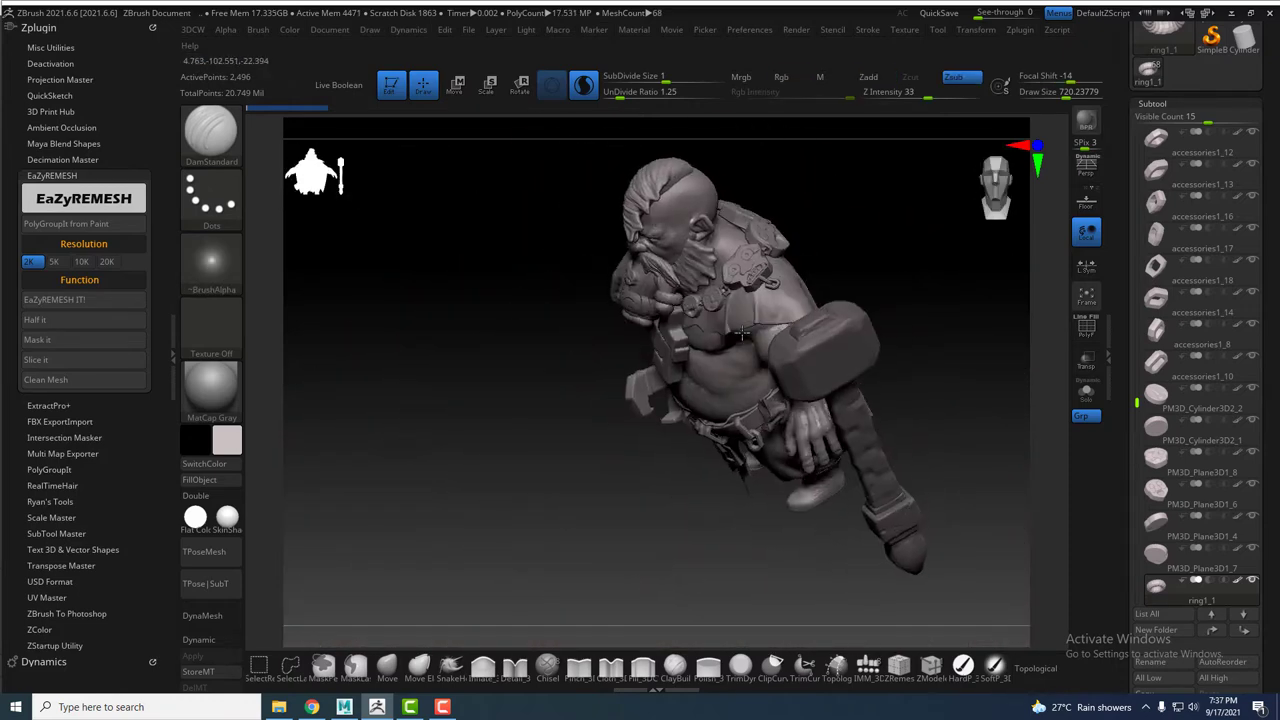
mouse_move(849, 246)
left_mouse_down()
mouse_move(814, 260)
mouse_move(794, 251)
mouse_move(766, 323)
mouse_move(711, 298)
mouse_move(593, 352)
left_mouse_up()
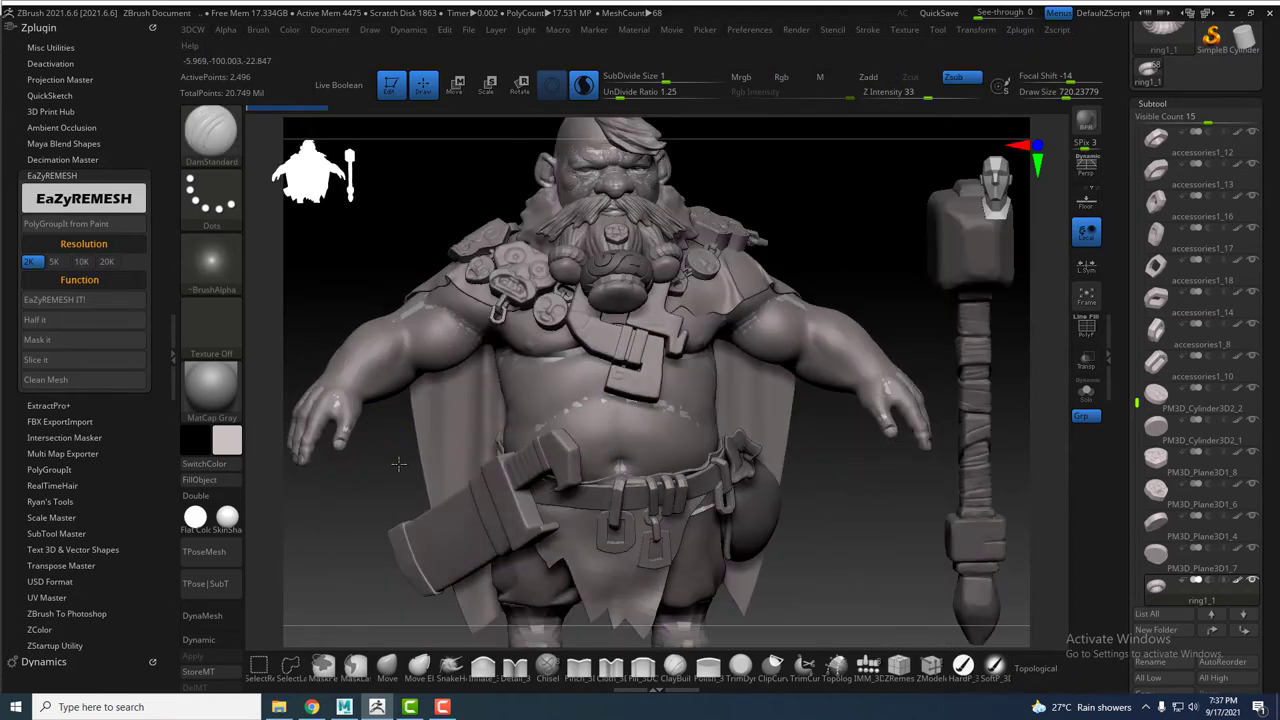
Select the chest pendant subtool and show it alone with Solo and PolyF on
left_click_drag(398, 463, 1000, 401)
left_click(1152, 103)
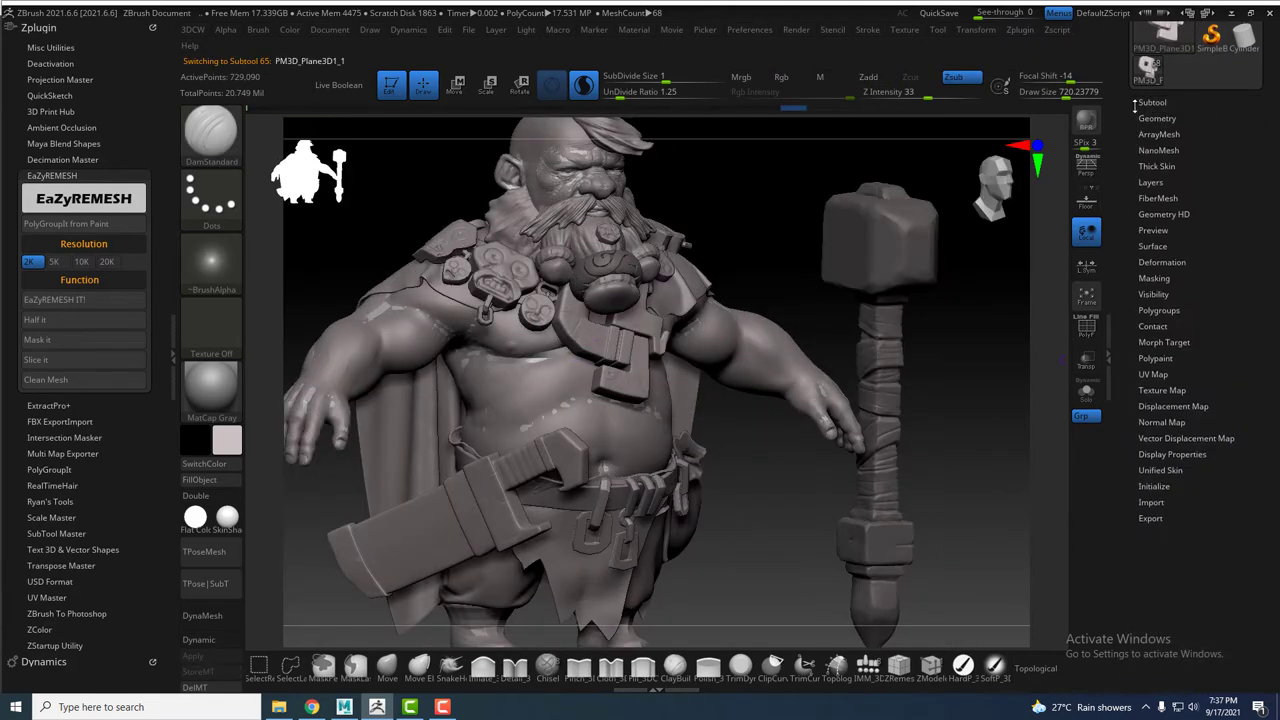
left_click_drag(775, 285, 809, 271)
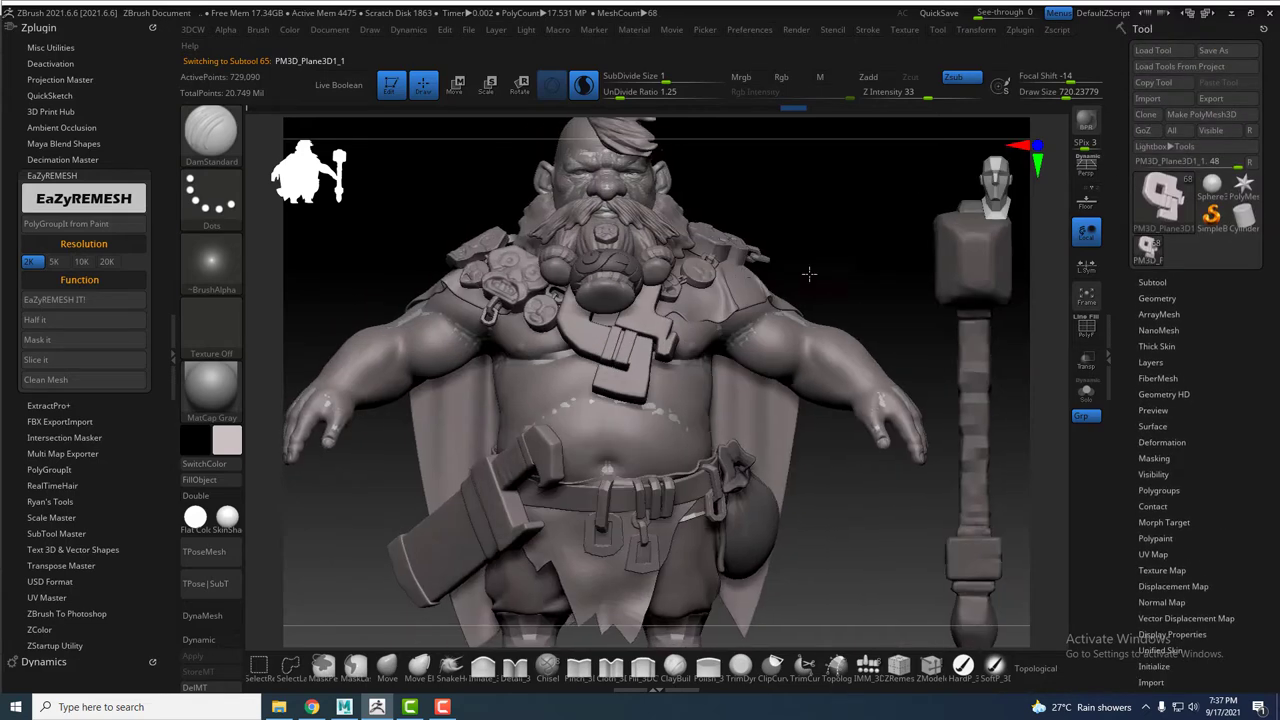
key("ctrl+shift+s")
key("shift+f")
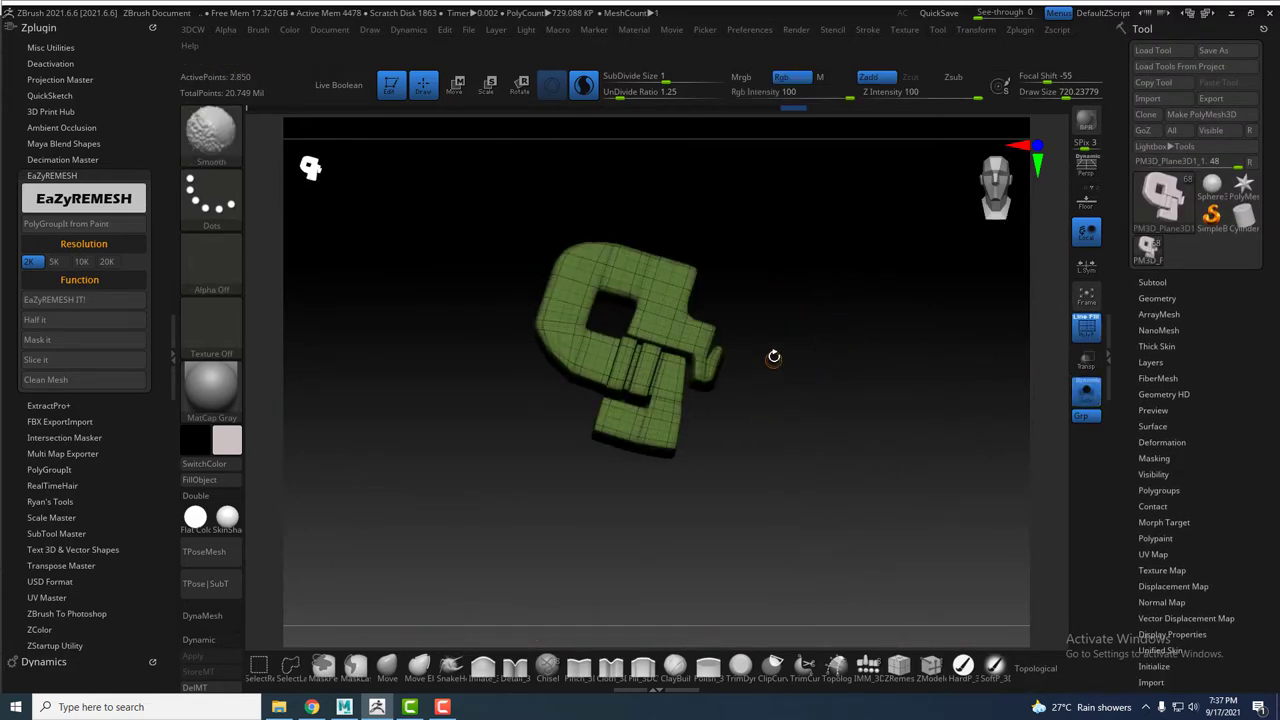
mouse_move(771, 357)
left_mouse_down()
mouse_move(811, 374)
mouse_move(820, 331)
mouse_move(505, 343)
mouse_move(730, 318)
mouse_move(806, 283)
mouse_move(789, 249)
mouse_move(837, 346)
mouse_move(765, 352)
mouse_move(830, 320)
left_mouse_up()
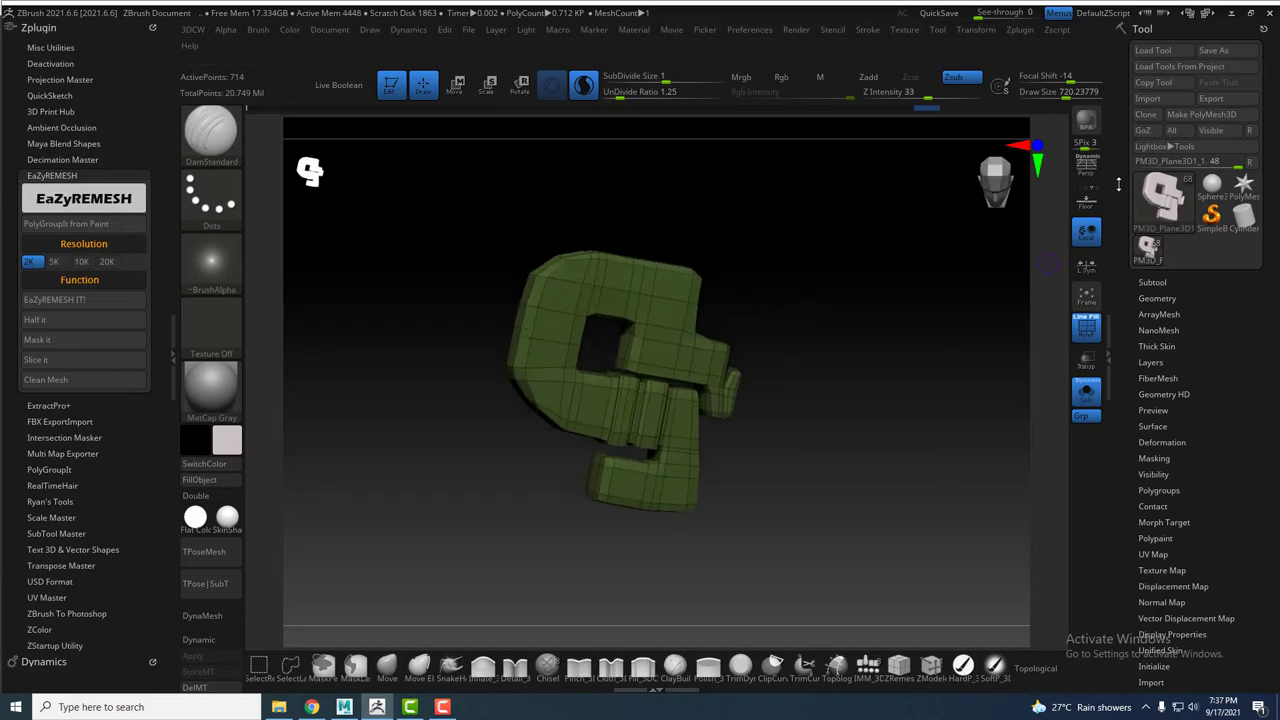
Export the pendant as pendantchain.obj, then turn Solo off to show the whole dwarf
left_click(1240, 93)
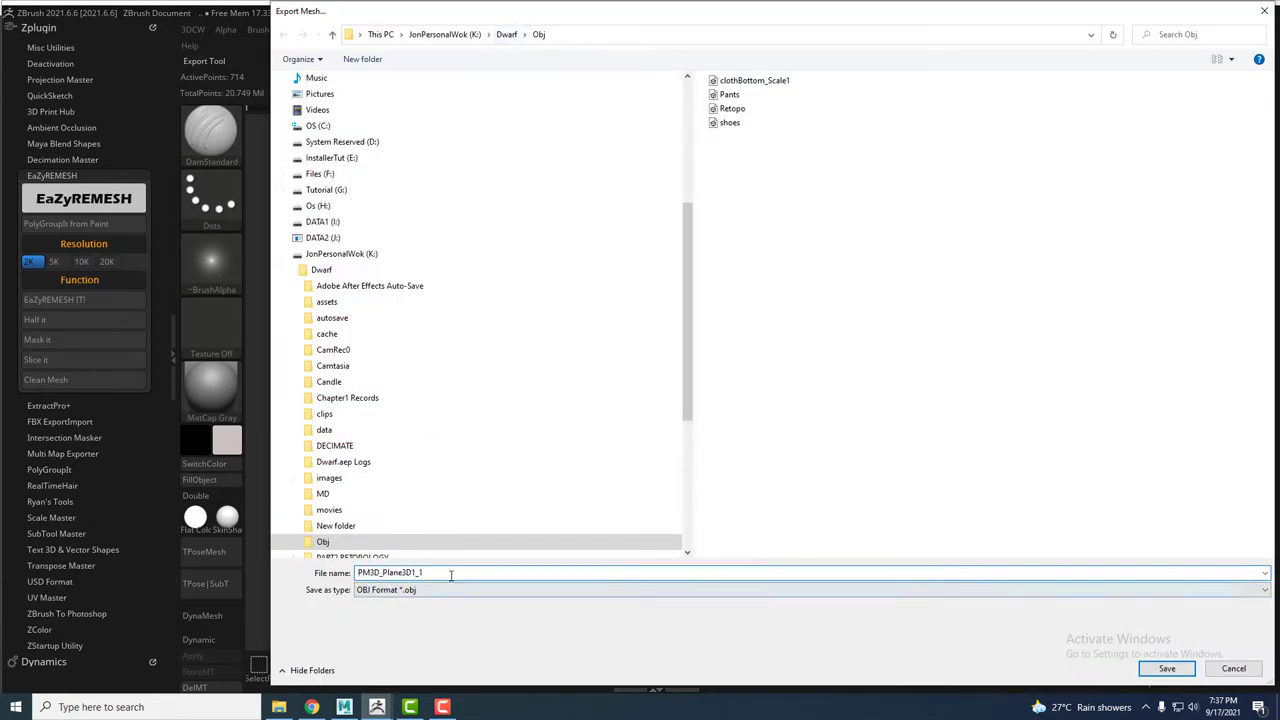
type("p")
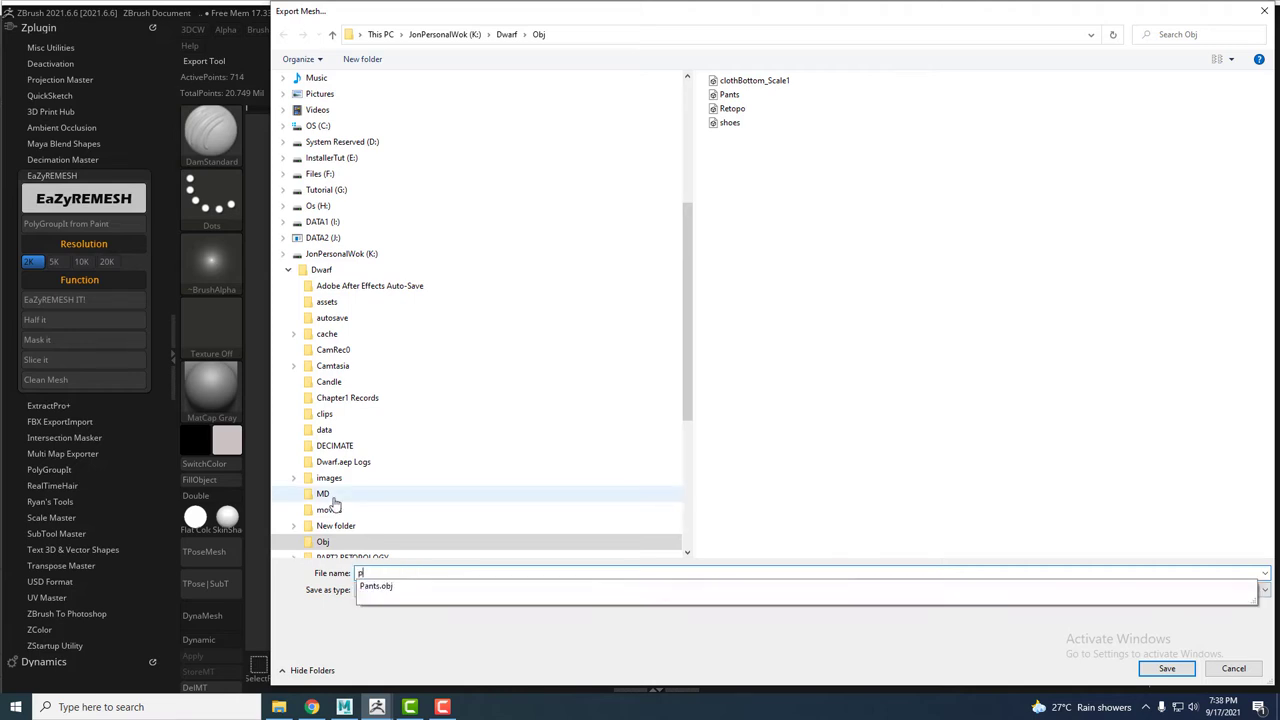
type("endantchain")
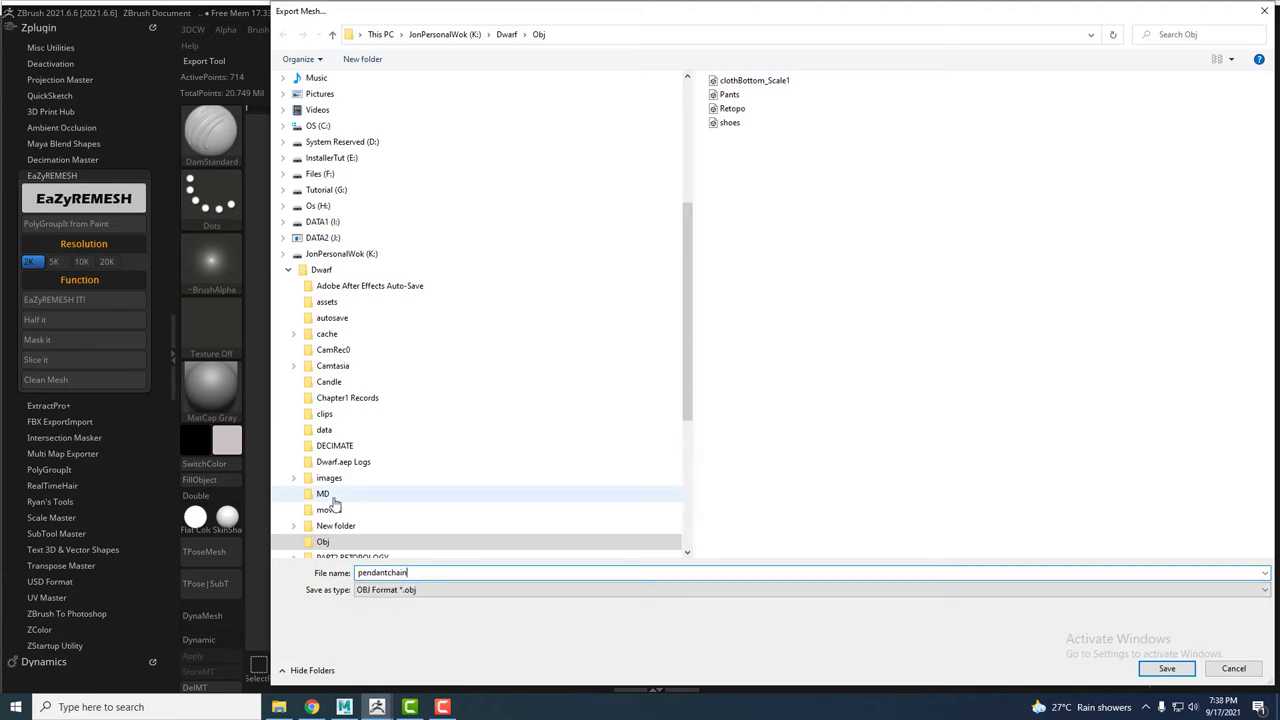
key("Return")
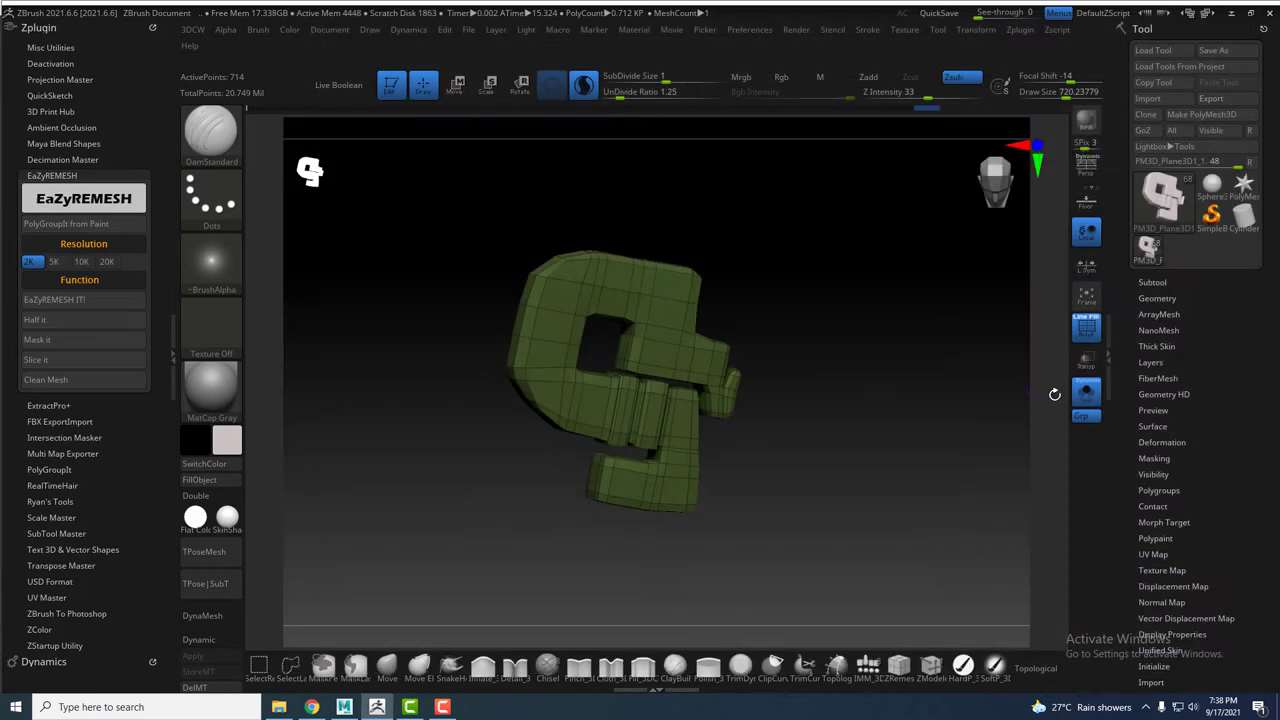
left_click(1087, 393)
Export the first two skull ornaments as skull01 and skull02 OBJ files
left_click_drag(850, 459, 733, 381)
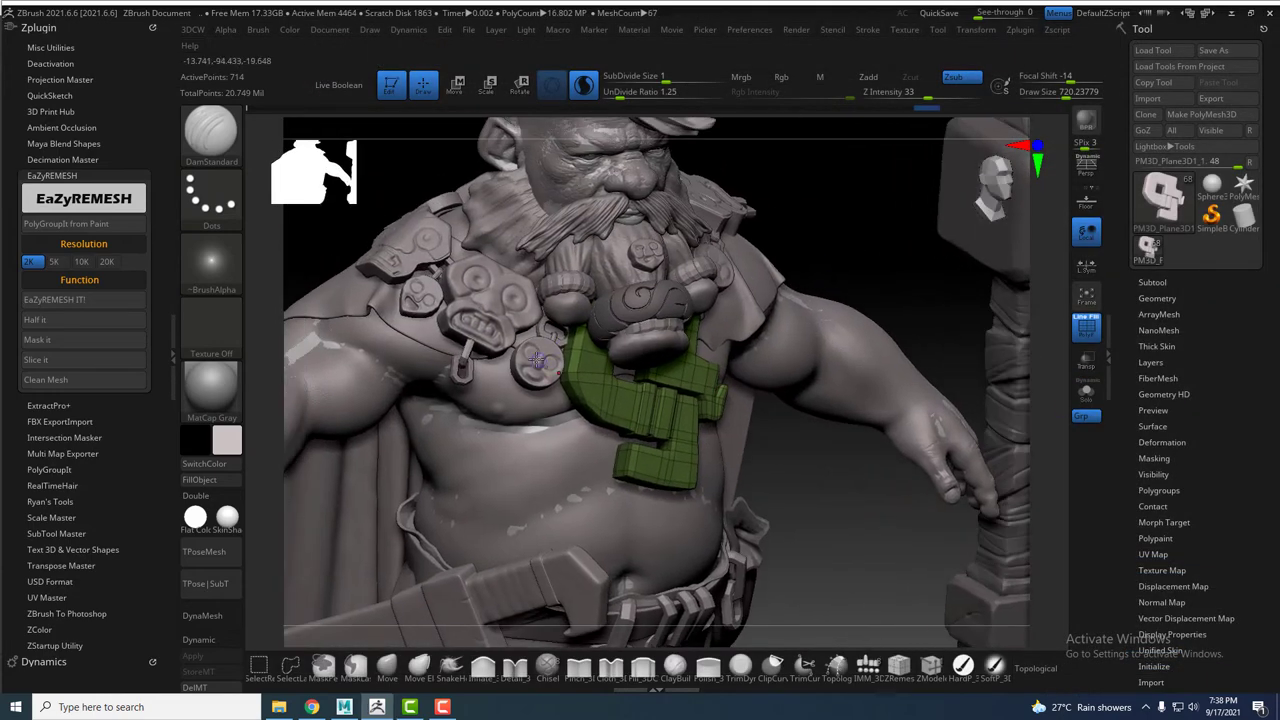
left_click(733, 381, "alt")
left_click(1231, 103)
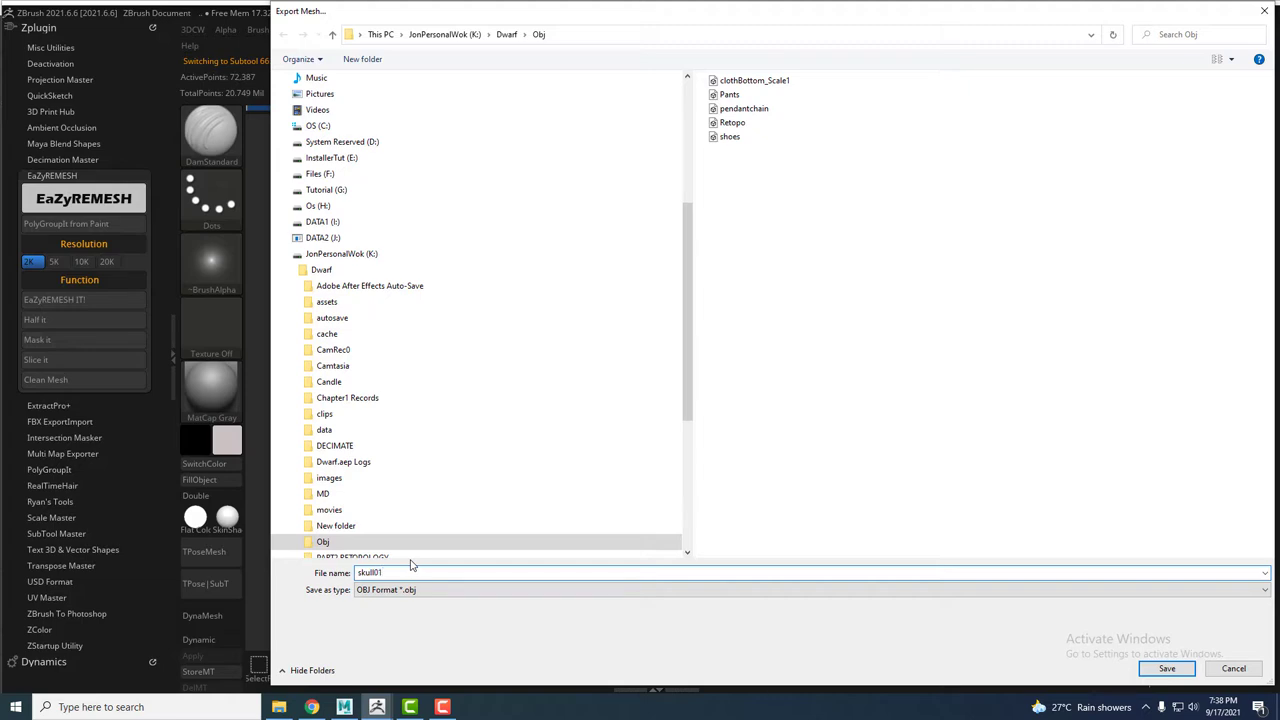
key("Return")
left_click(500, 303, "alt")
left_click(1228, 104)
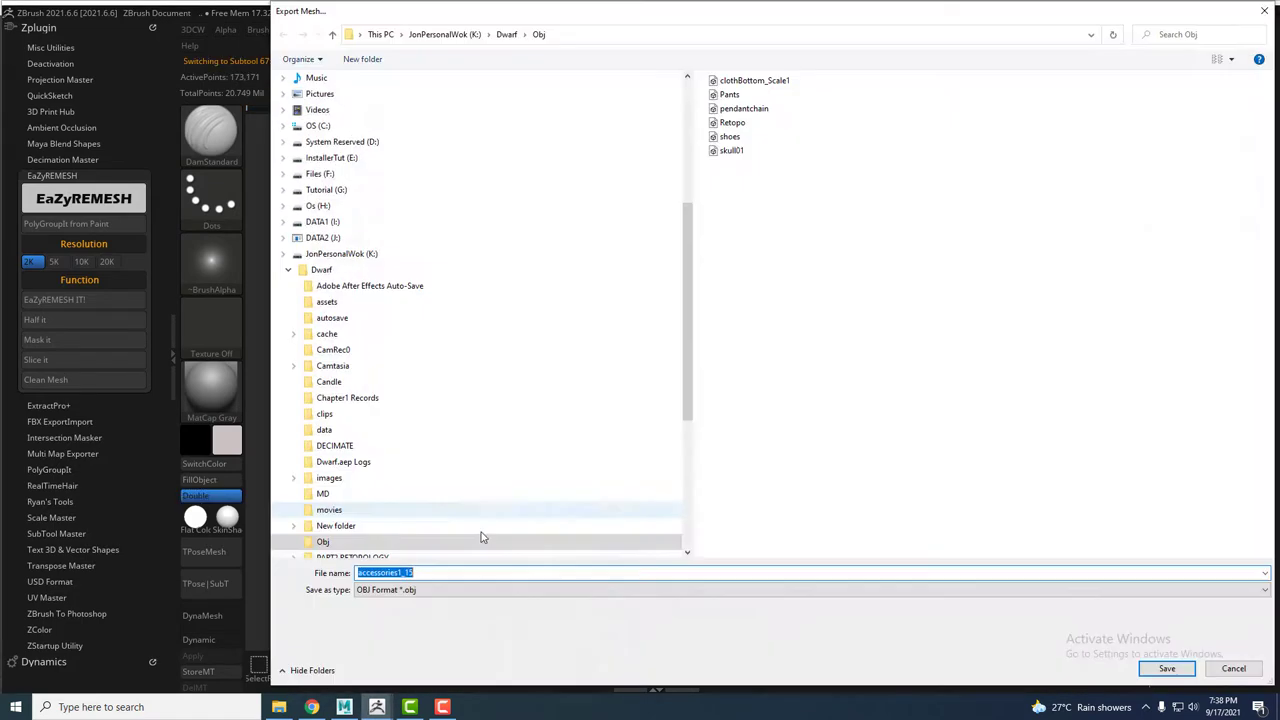
type("skull")
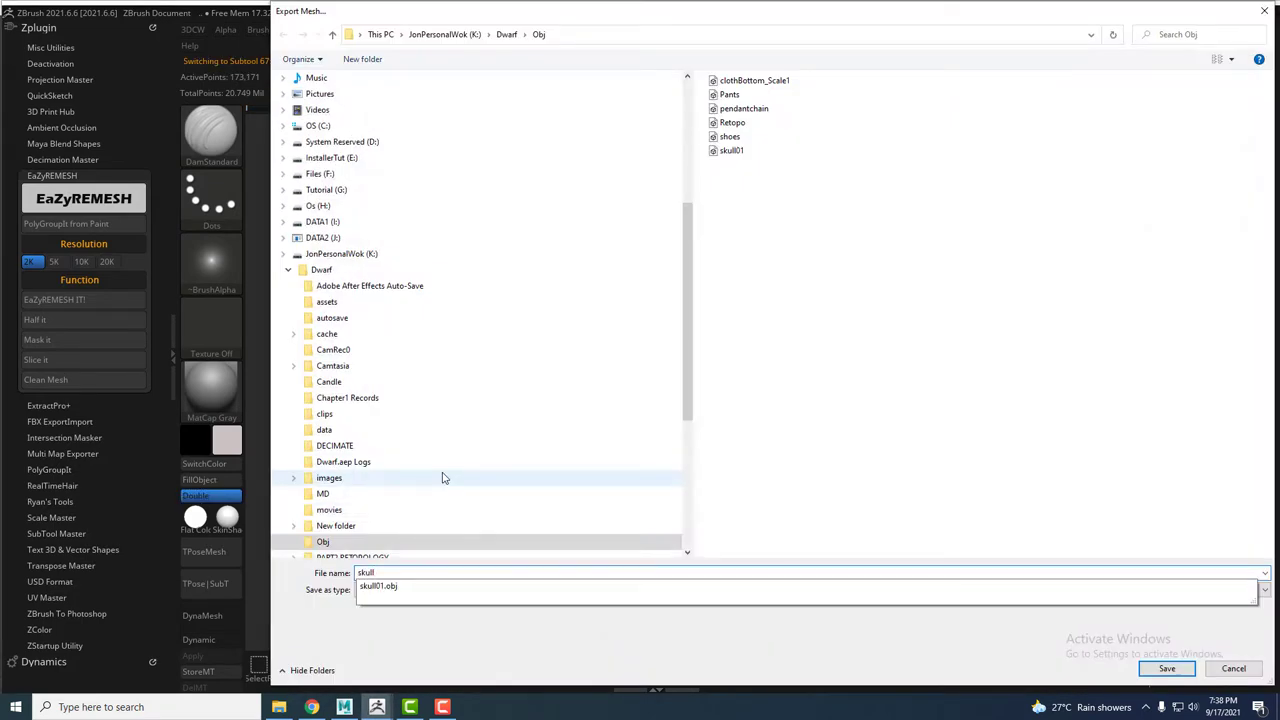
key("Return")
Export the third small skull as skull03, then make the cape the active subtool
left_click(428, 294, "alt")
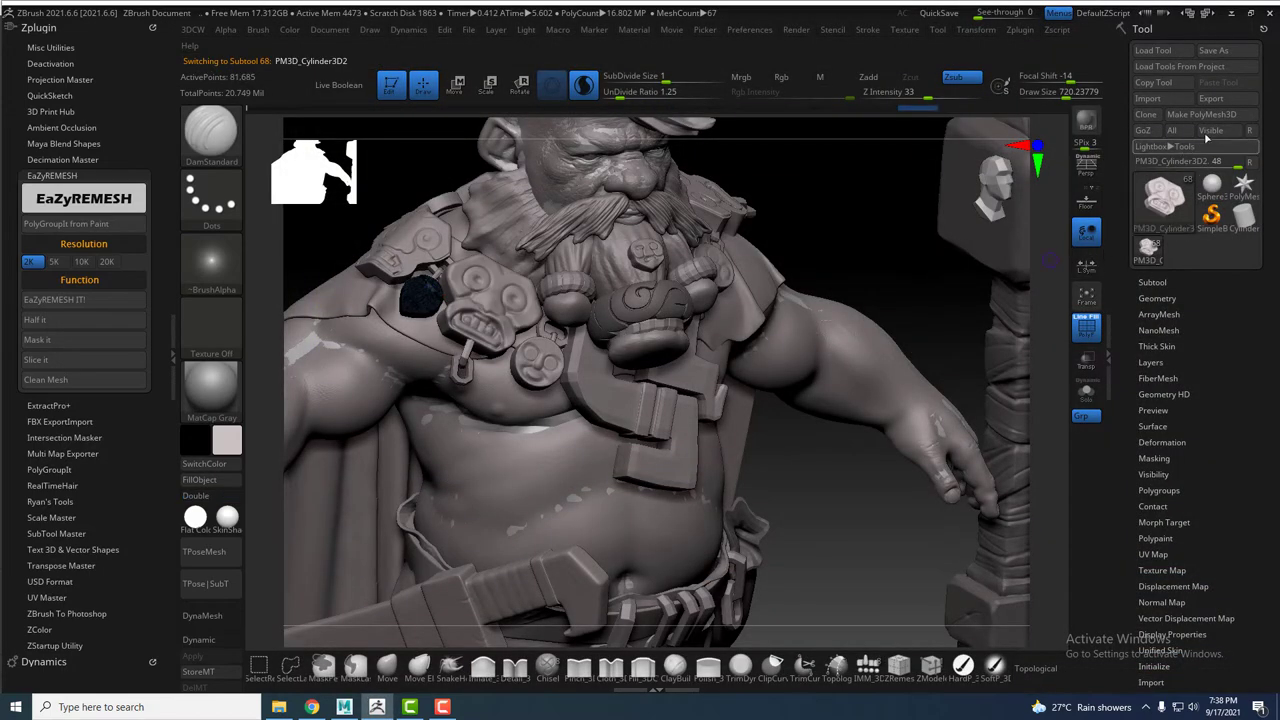
left_click(1211, 98)
type("skull")
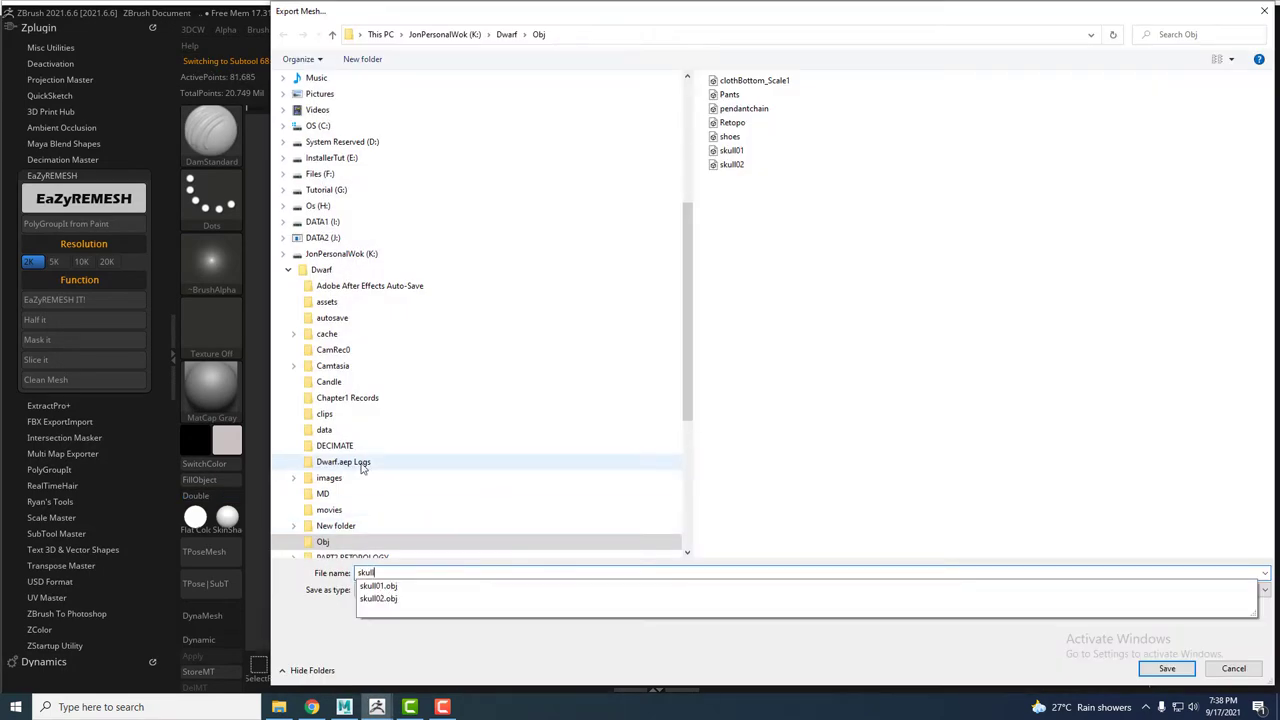
type("03")
key("Return")
left_click_drag(849, 250, 849, 300)
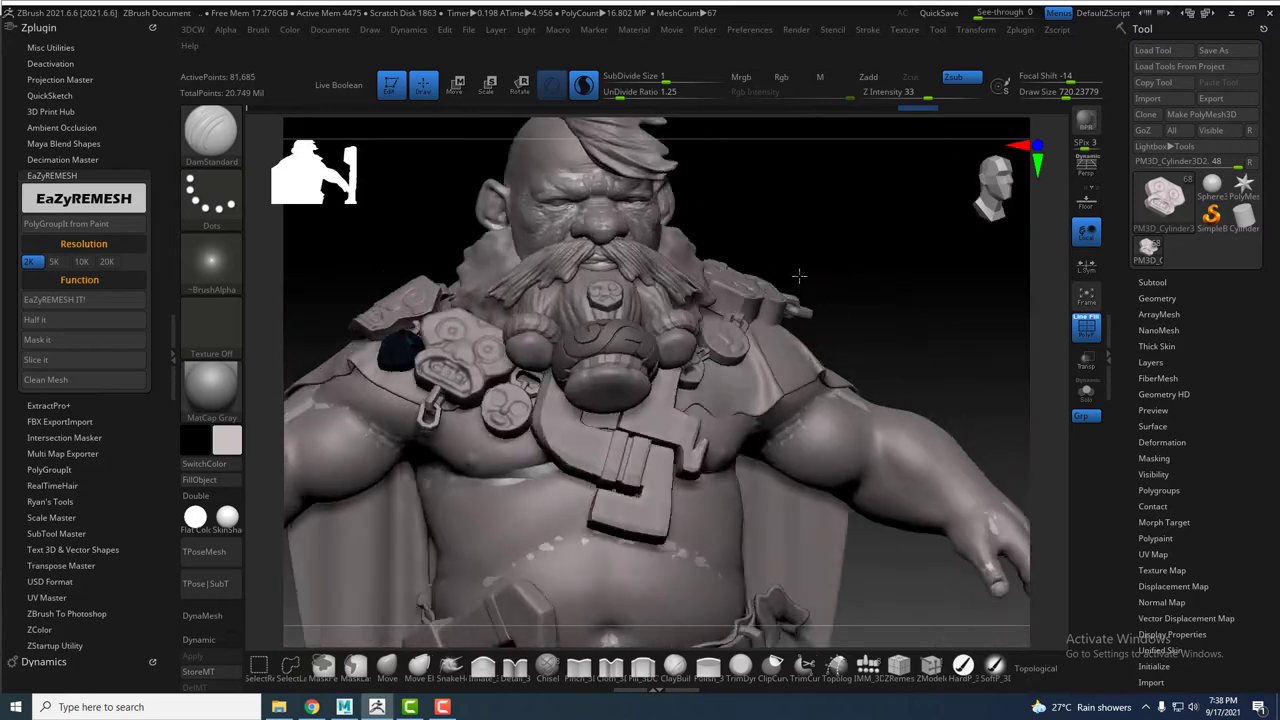
left_click(655, 300, "alt")
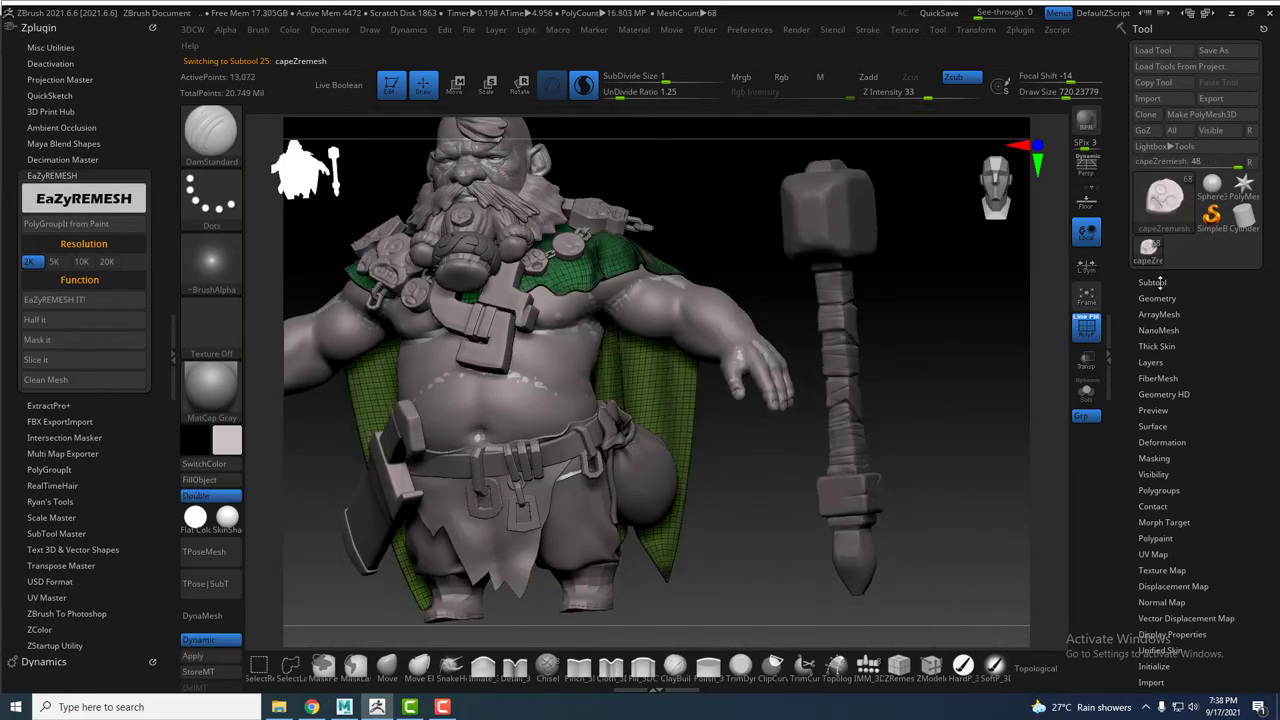
Solo the capeZremesh subtool and frame it to inspect the collar
left_click(1158, 283)
left_click_drag(702, 226, 680, 222)
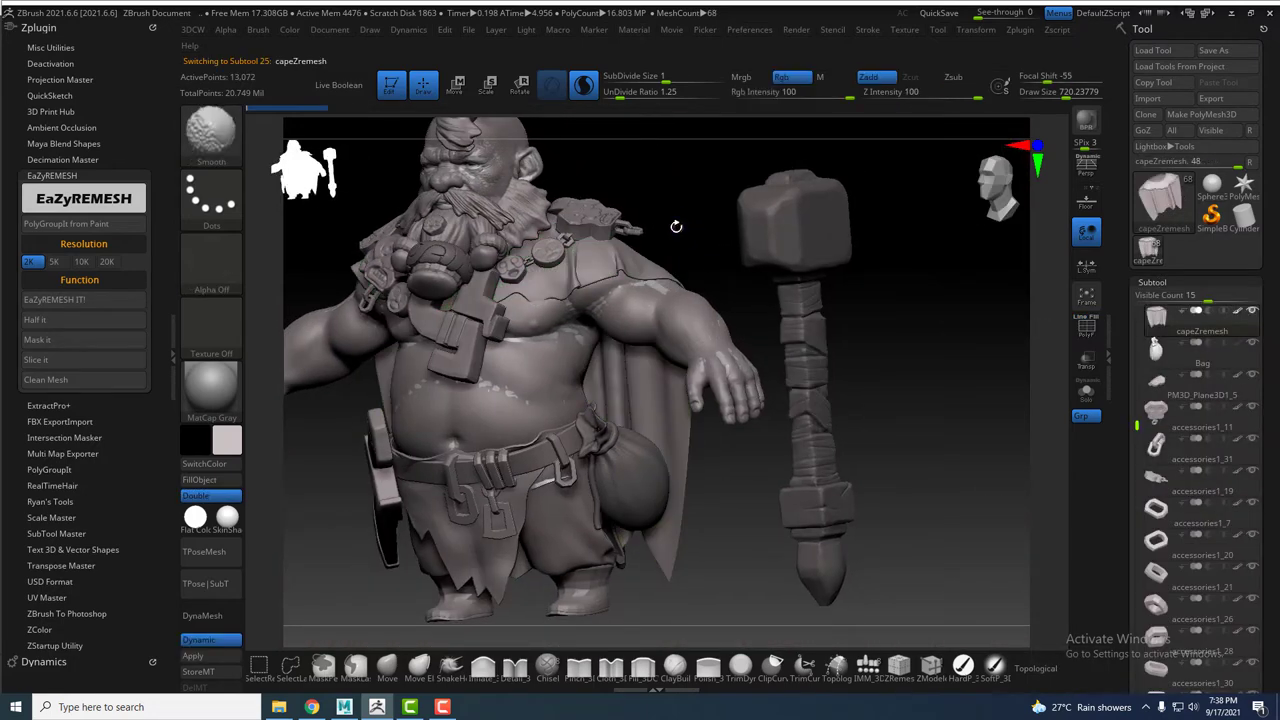
key("alt+s")
key("f")
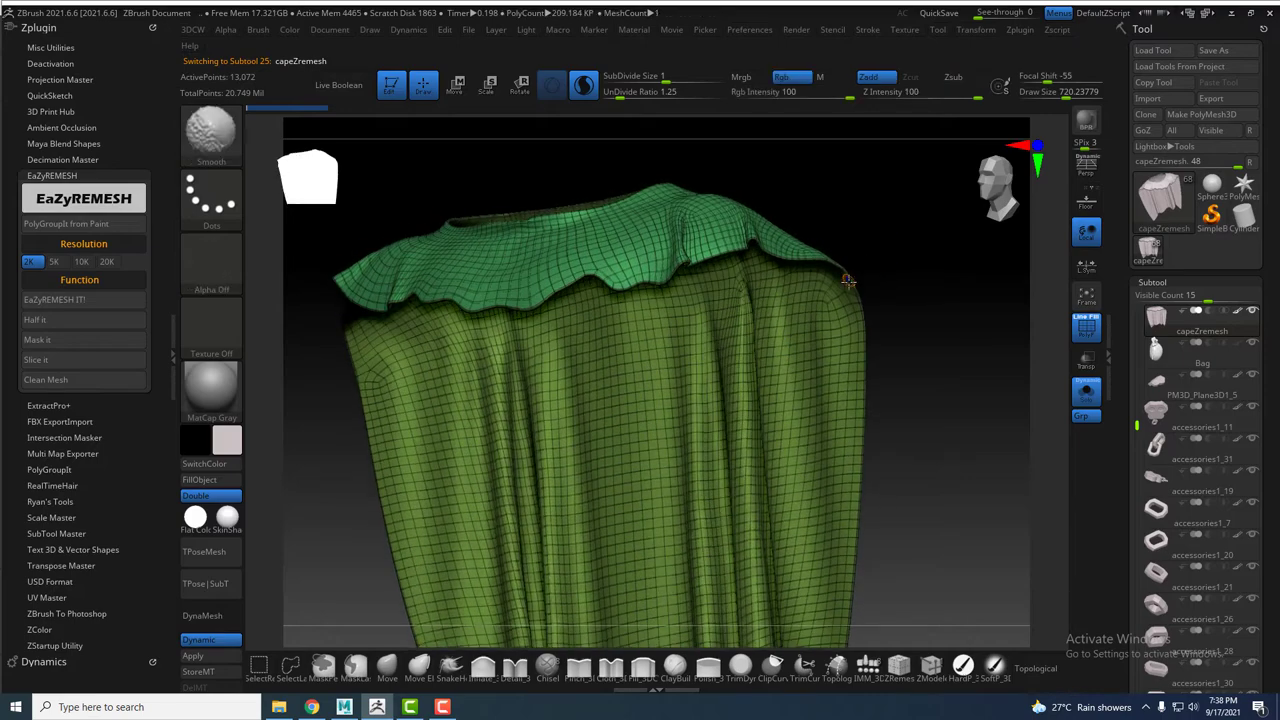
mouse_move(908, 234)
left_mouse_down()
mouse_move(886, 200)
mouse_move(903, 223)
mouse_move(743, 349)
mouse_move(683, 340)
mouse_move(810, 265)
left_mouse_up()
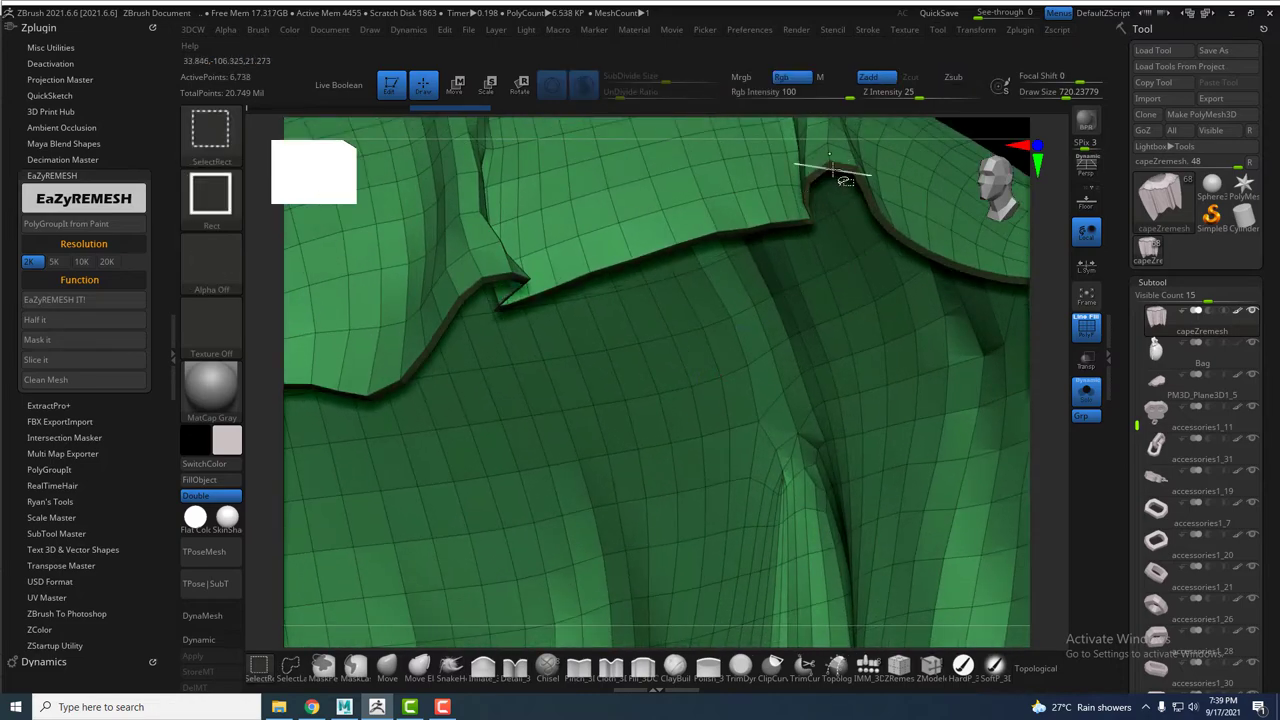
mouse_move(771, 200)
left_mouse_down("alt")
mouse_move(730, 225)
mouse_move(757, 243)
left_mouse_up("alt")
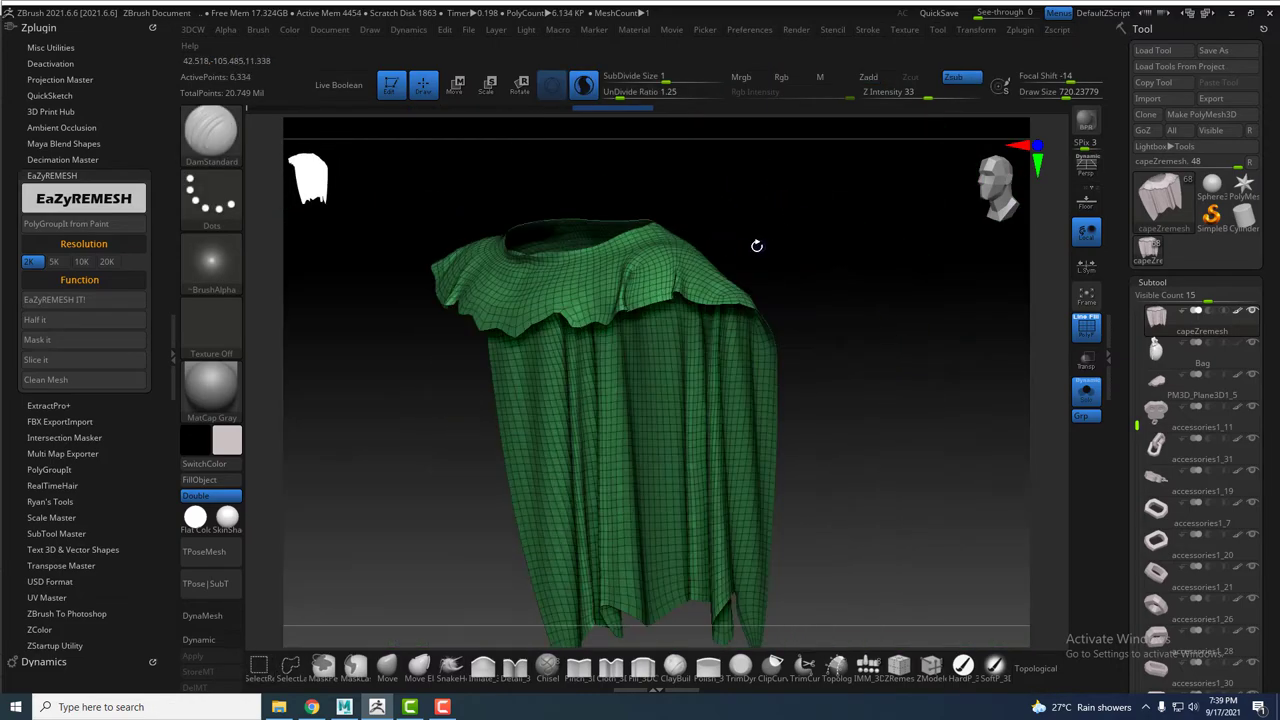
Delete the cape's hidden parts and export it as cape.obj
key("space")
left_click(717, 114)
type("cape")
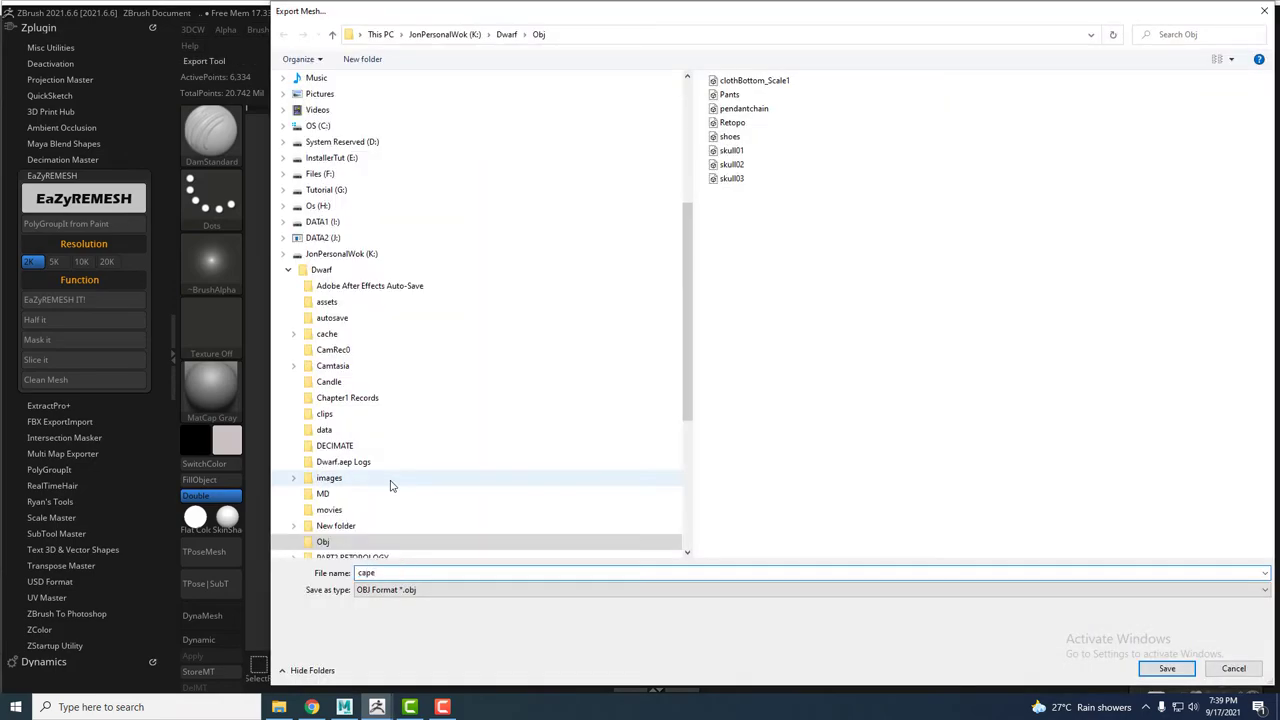
key("Return")
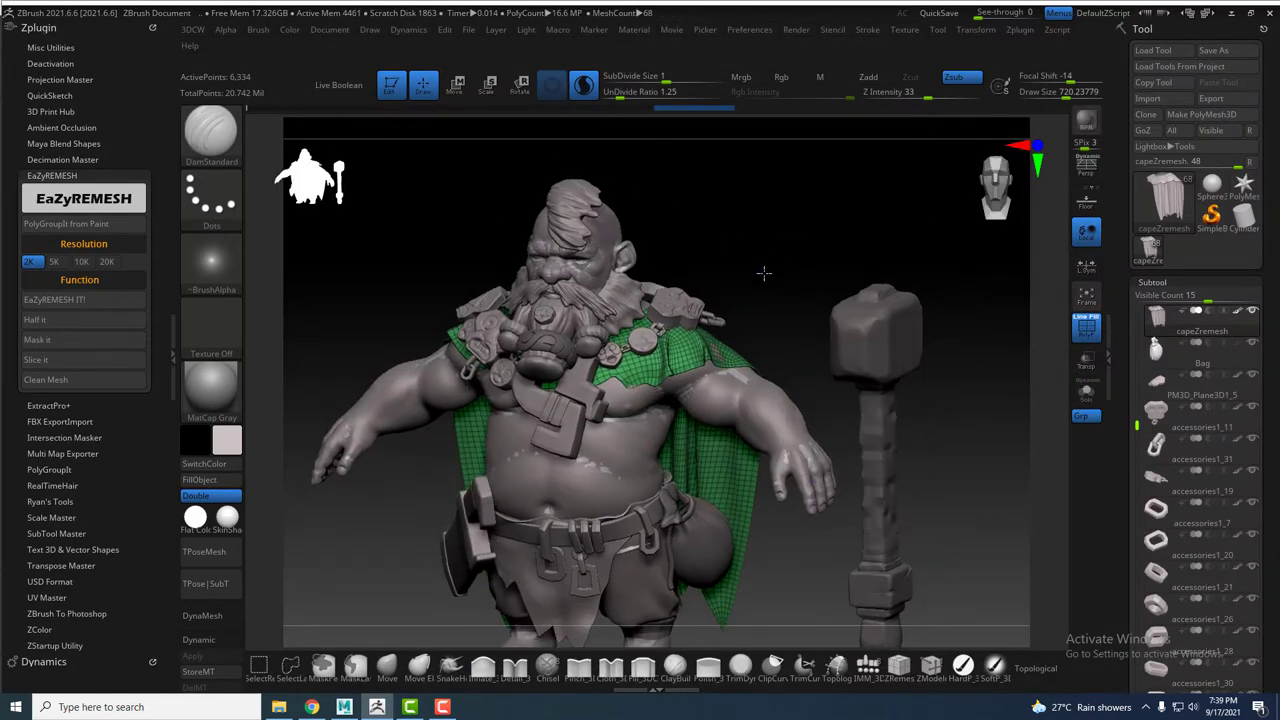
left_click_drag(763, 272, 770, 350, "alt")
Activate the ring1 gold rings subtool and expand the UV Master plugin
left_click(560, 284, "alt")
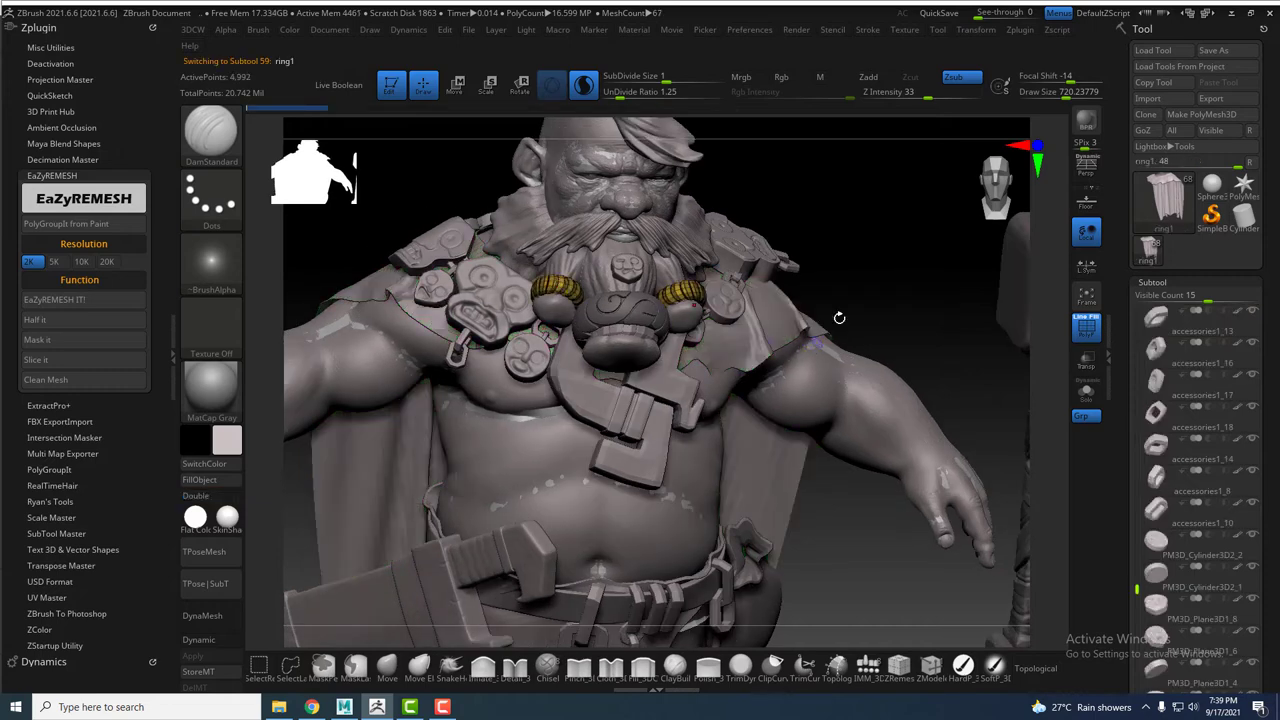
left_click_drag(839, 318, 1034, 289)
left_click(40, 176)
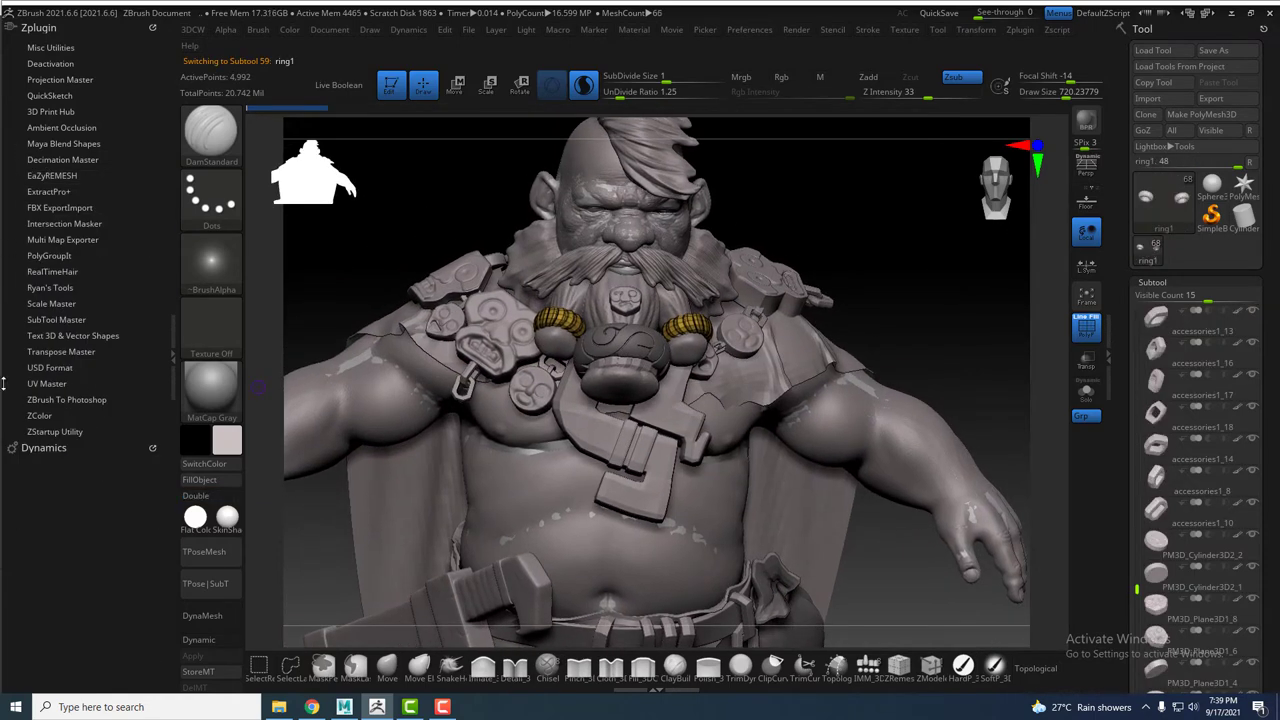
scroll(40, 300, "down", 1)
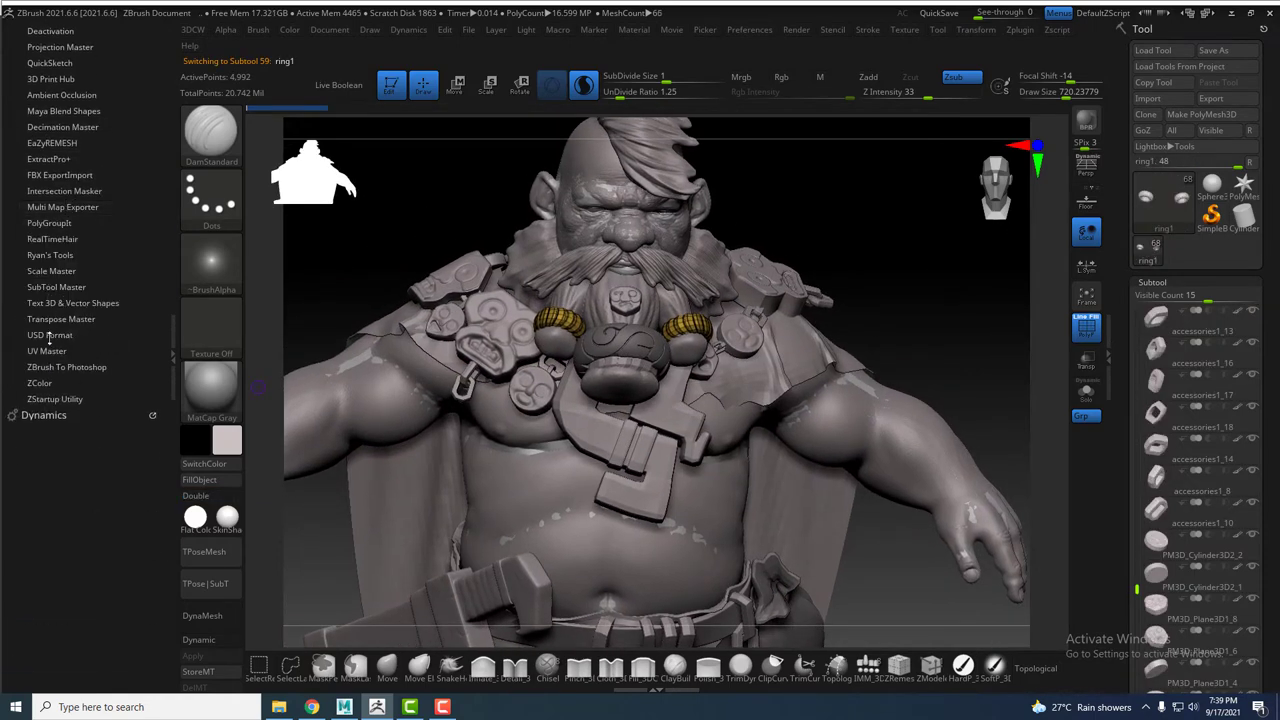
left_click(47, 350)
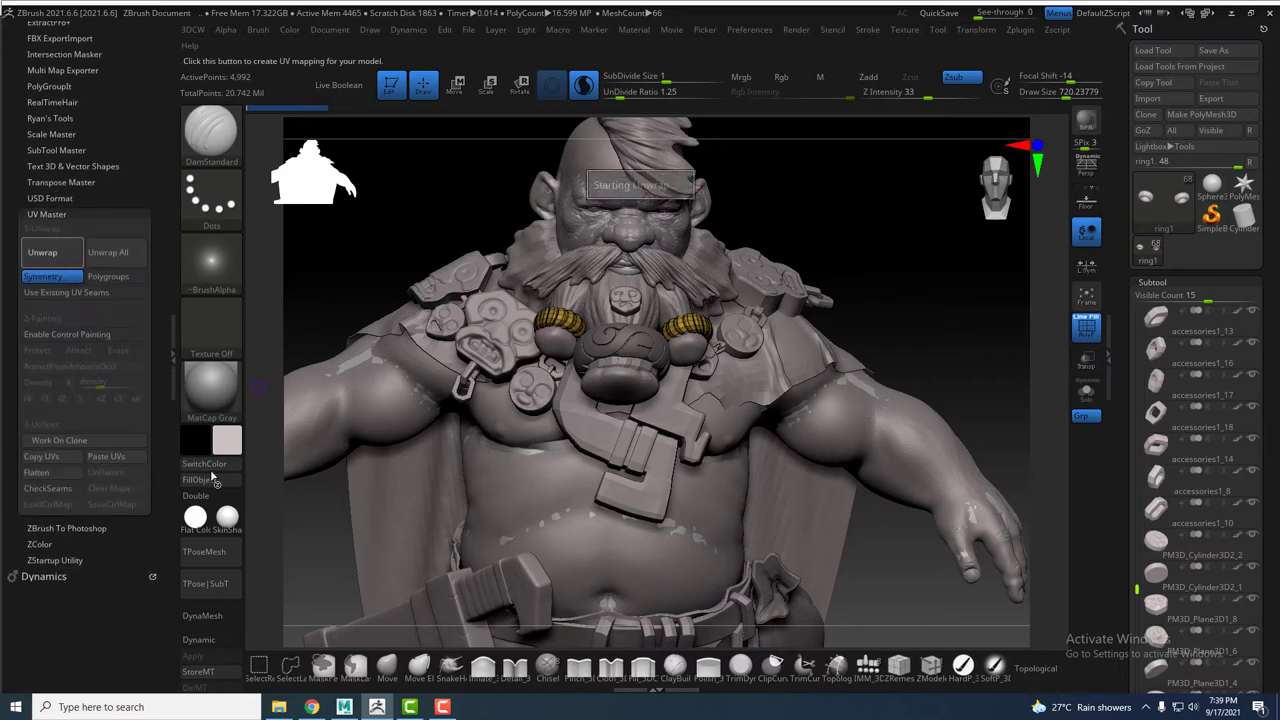
Zoom in on the chest and activate the pendant medallion, then its lower gold band
left_click_drag(930, 265, 869, 297, "alt")
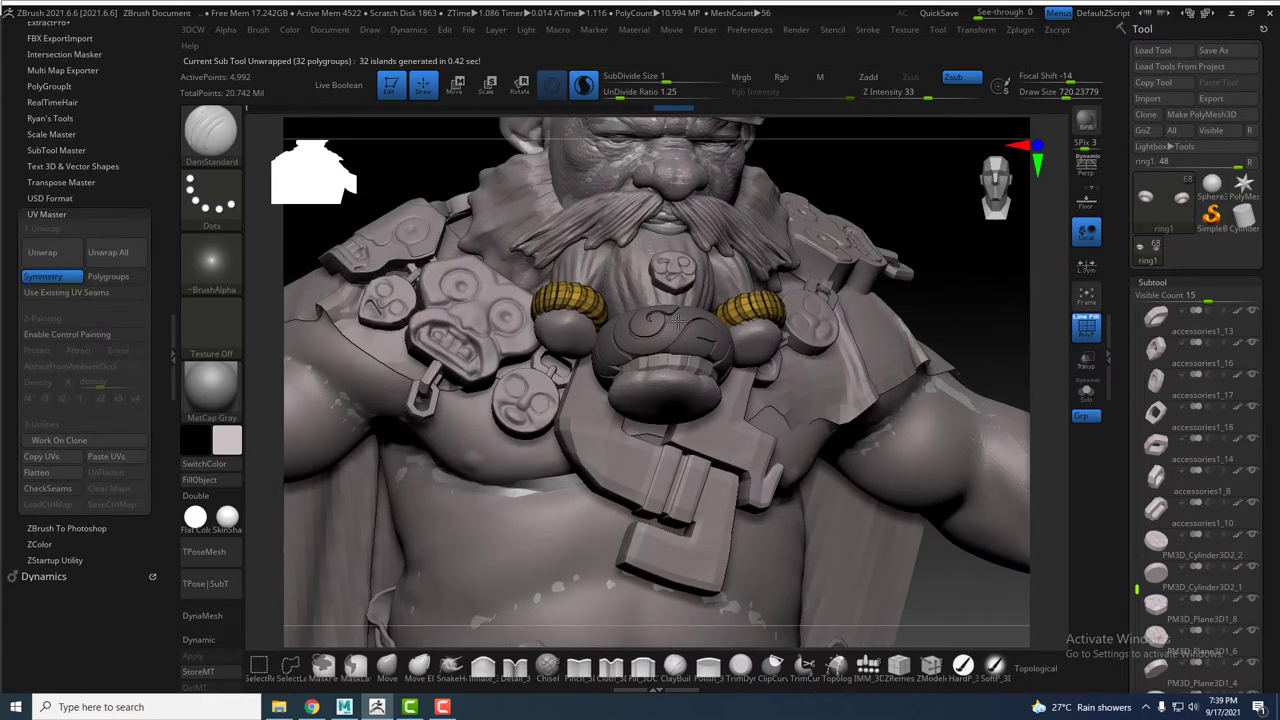
left_click(679, 319, "alt")
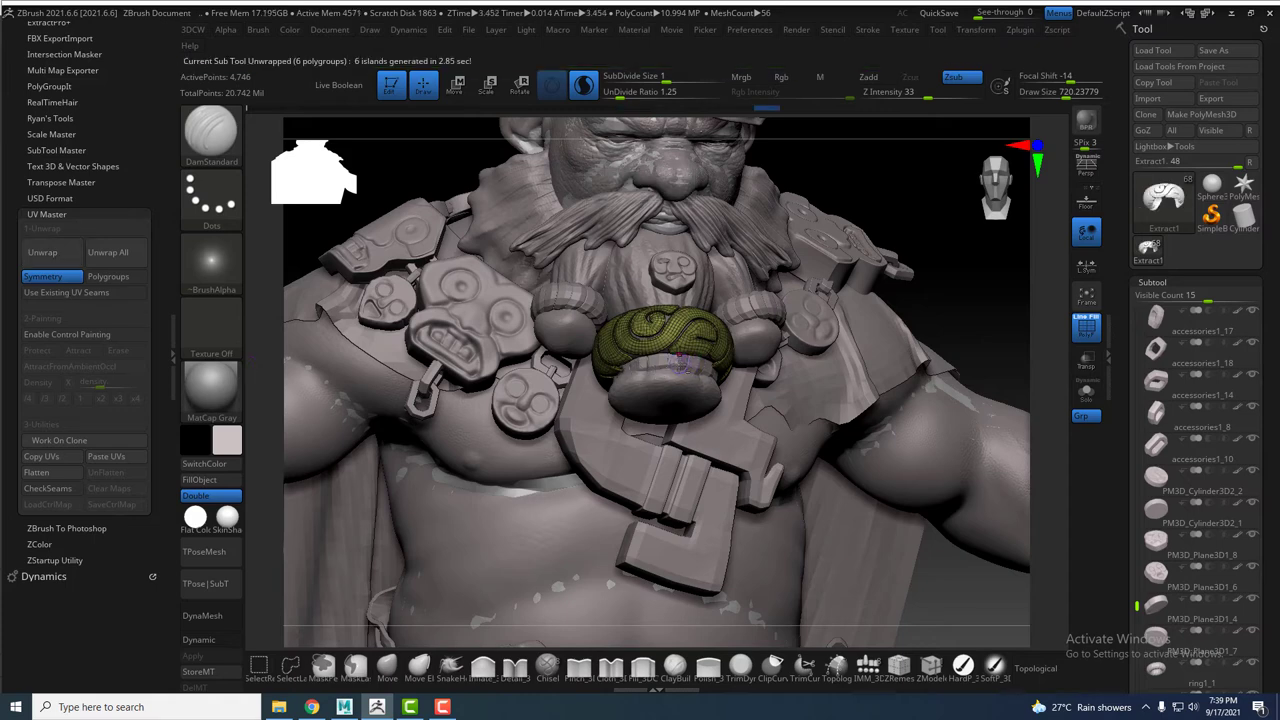
left_click(681, 360, "alt")
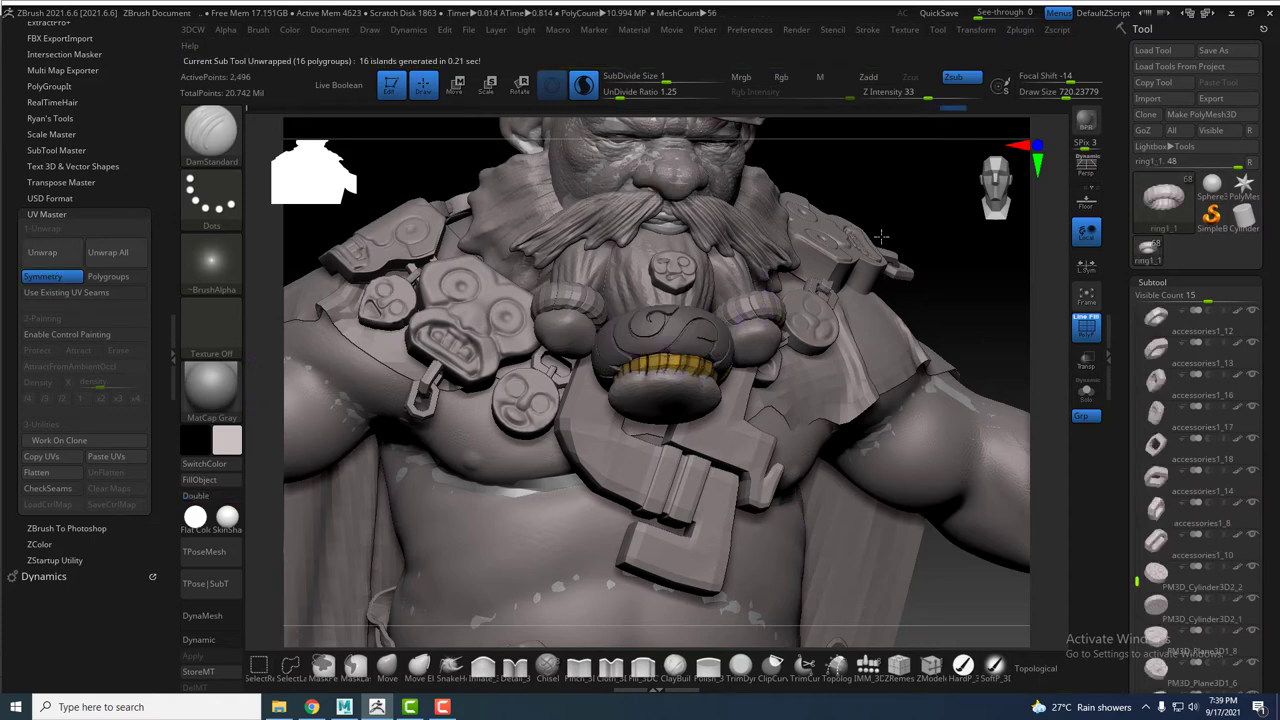
scroll(1122, 261, "down", 5)
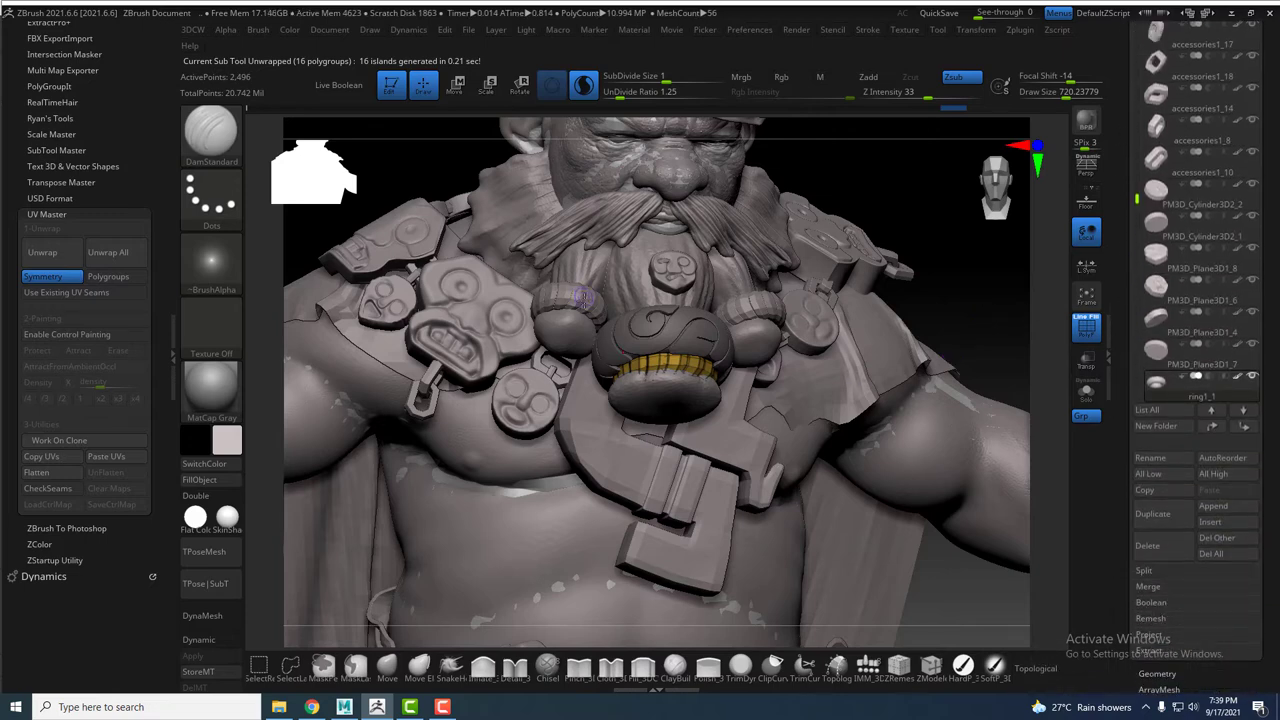
Move ring1 beside the pendant pieces in the subtool list and unwrap ring1_1 into 16 UV islands
left_click(581, 299, "alt")
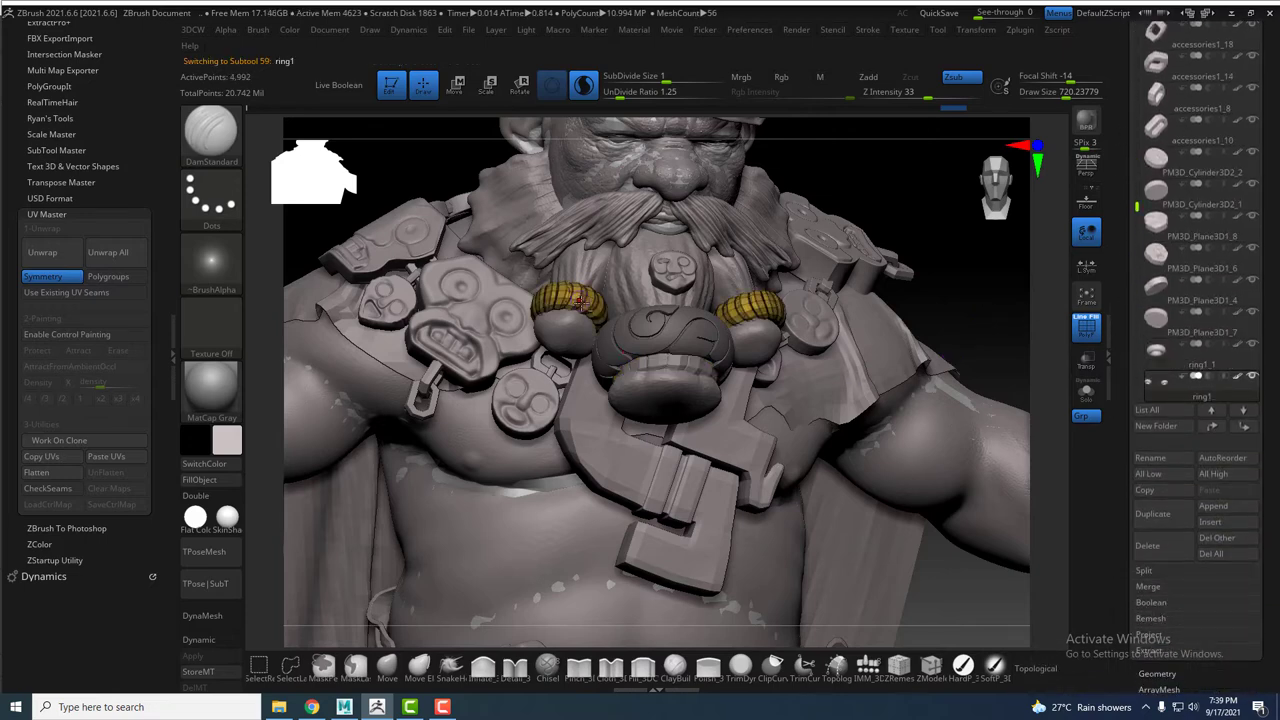
left_click(1244, 428)
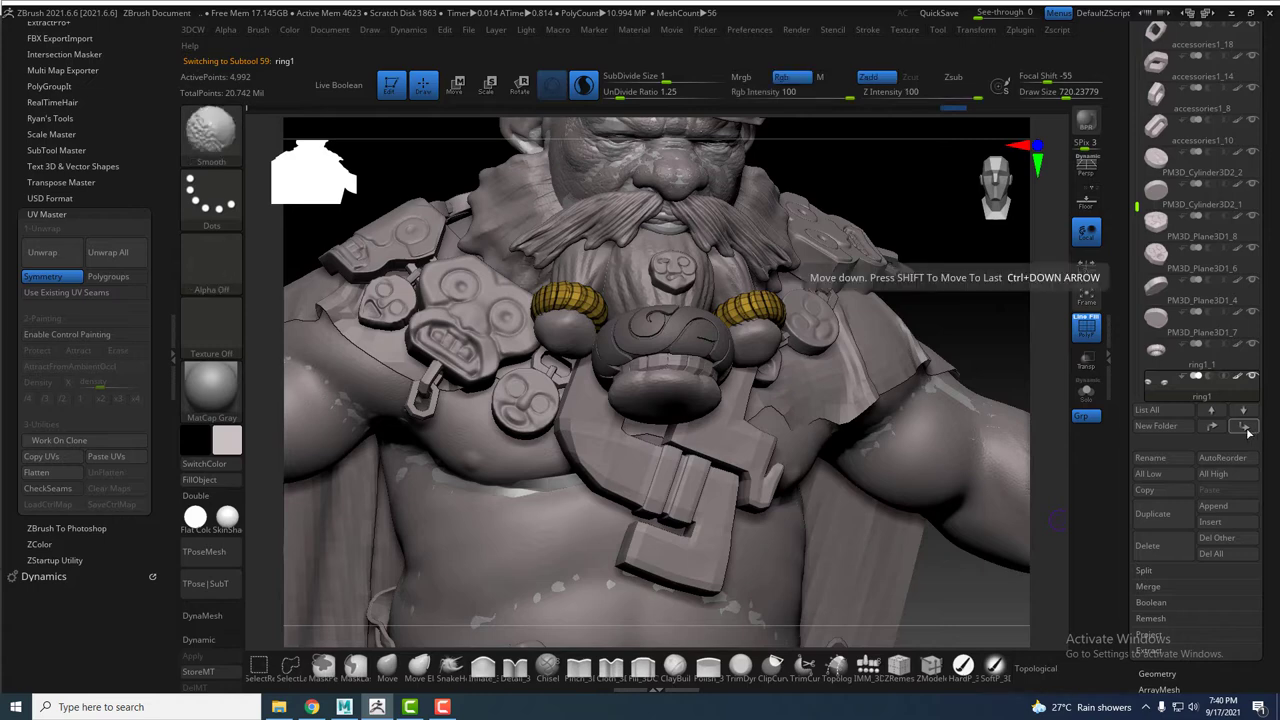
left_click(686, 328, "alt")
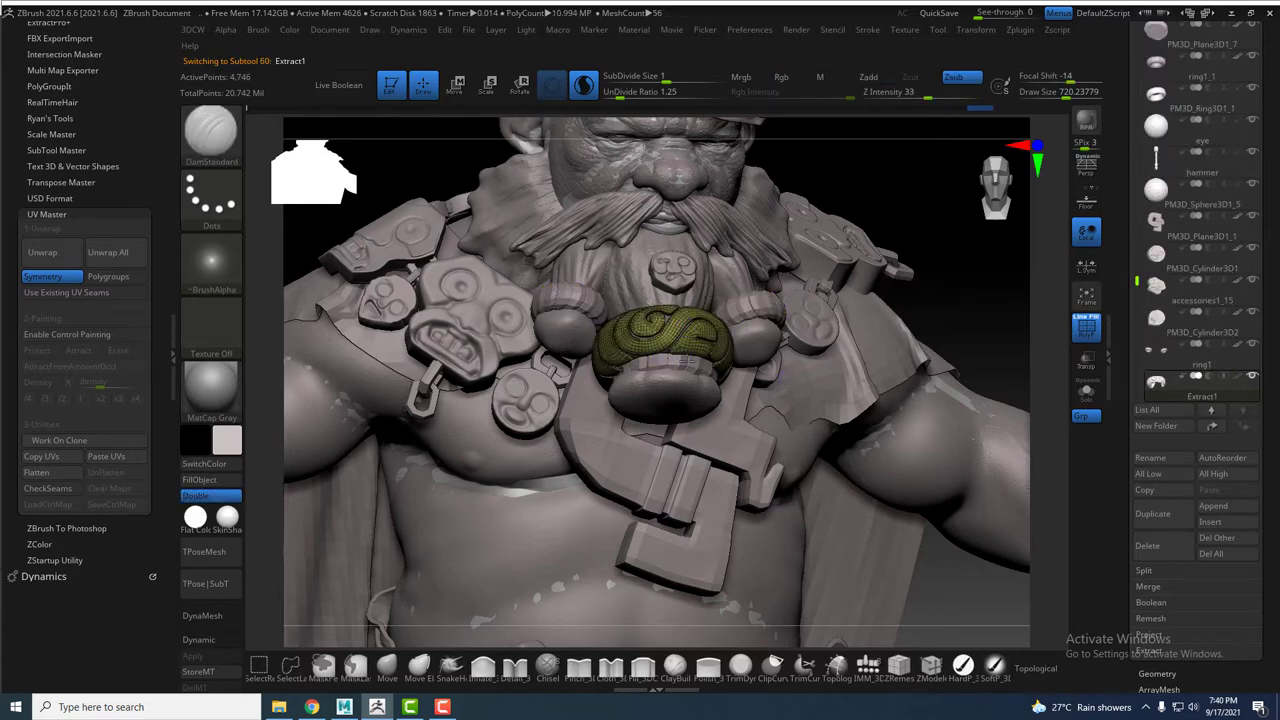
left_click(686, 364, "alt")
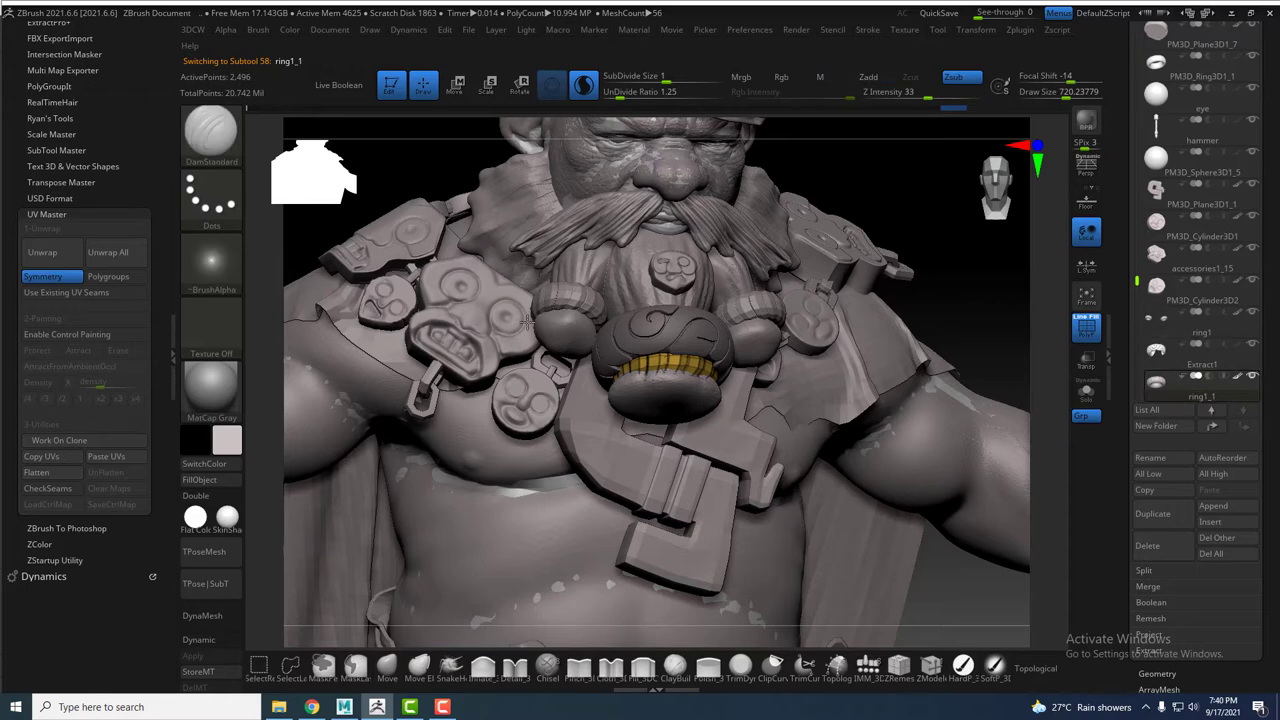
left_click(53, 254)
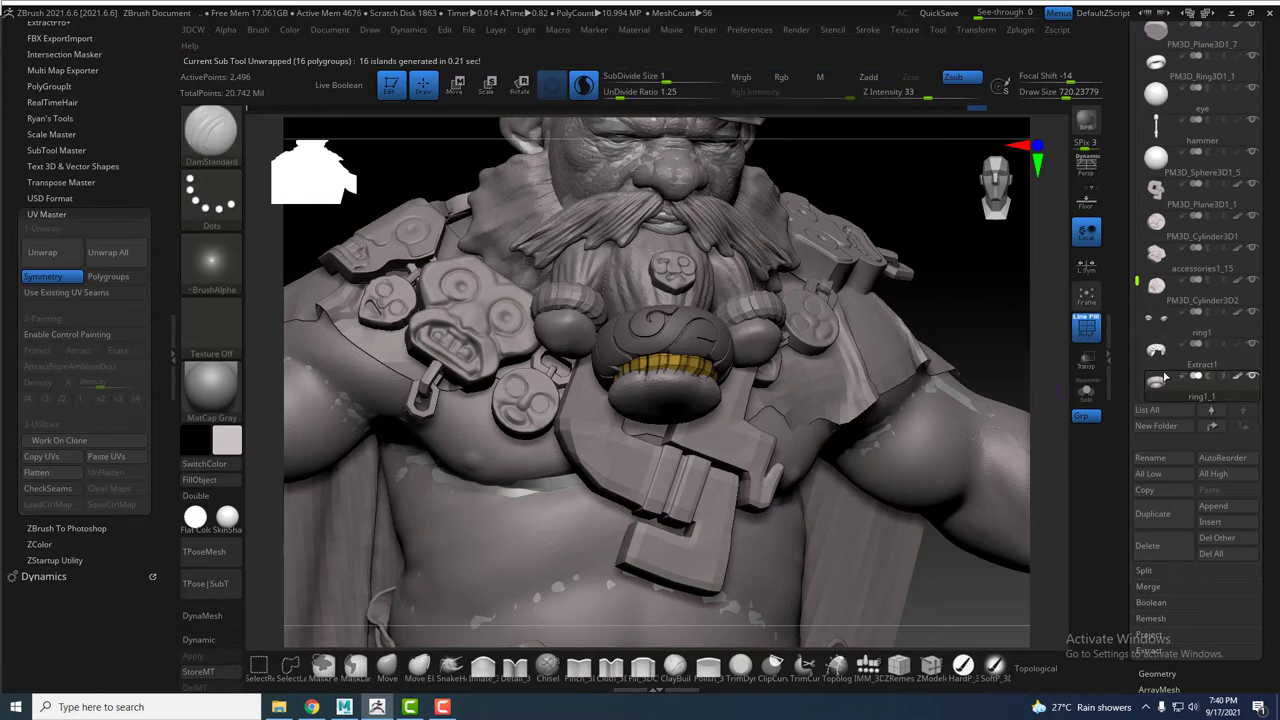
left_click(1206, 338)
scroll(1160, 450, "down", 2)
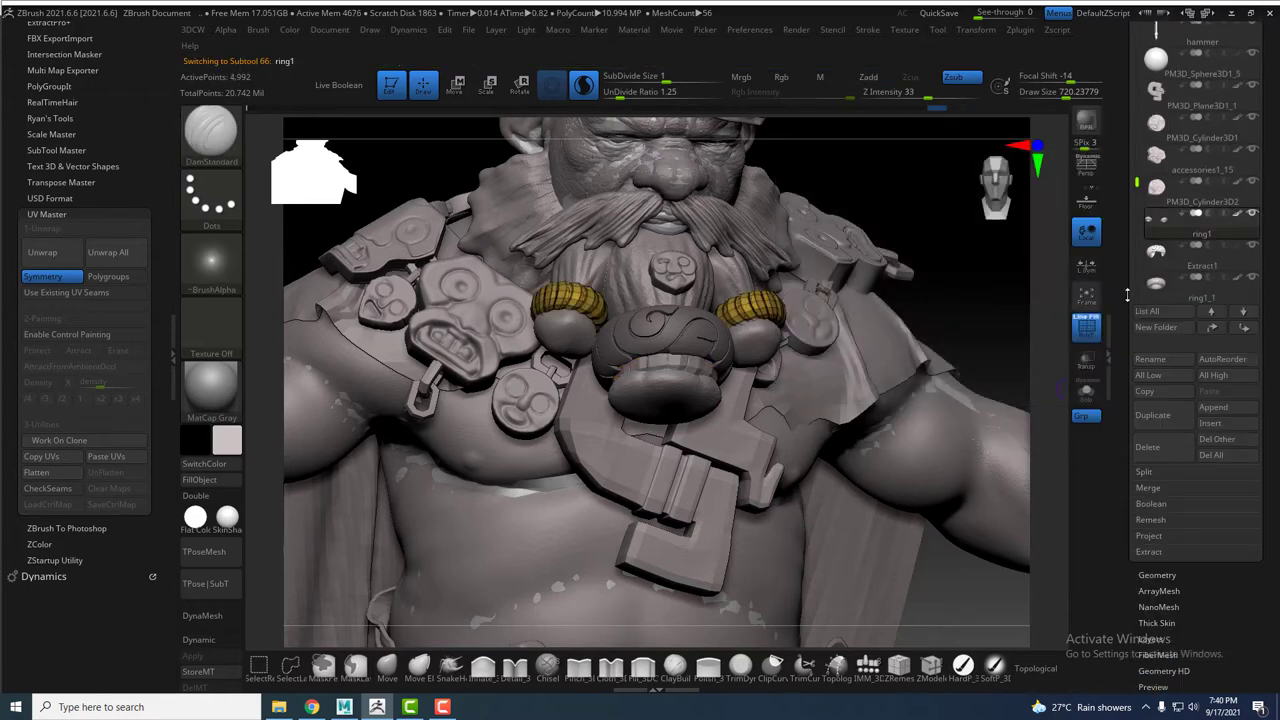
Merge the ring1 subtool down into the medallion and gold band below it
left_click(1147, 491)
scroll(1152, 491, "down", 4)
scroll(1155, 487, "down", 3)
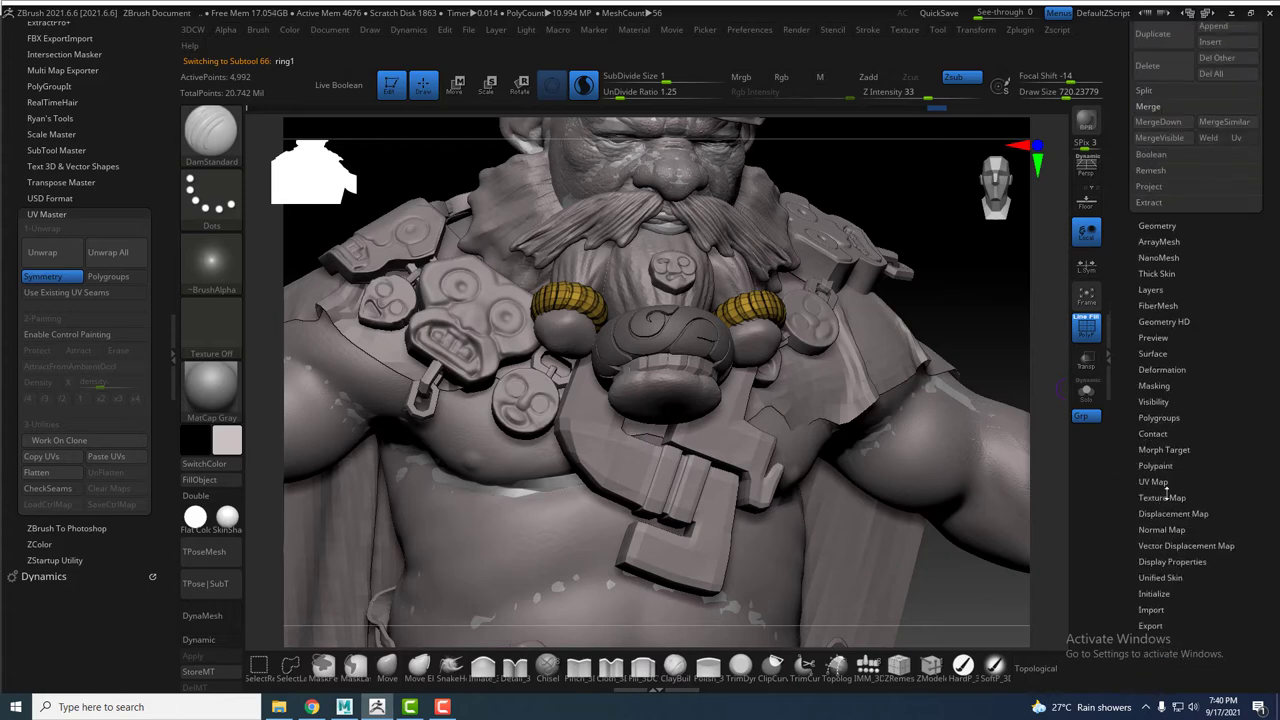
scroll(1178, 326, "up", 1)
scroll(1140, 330, "up", 5)
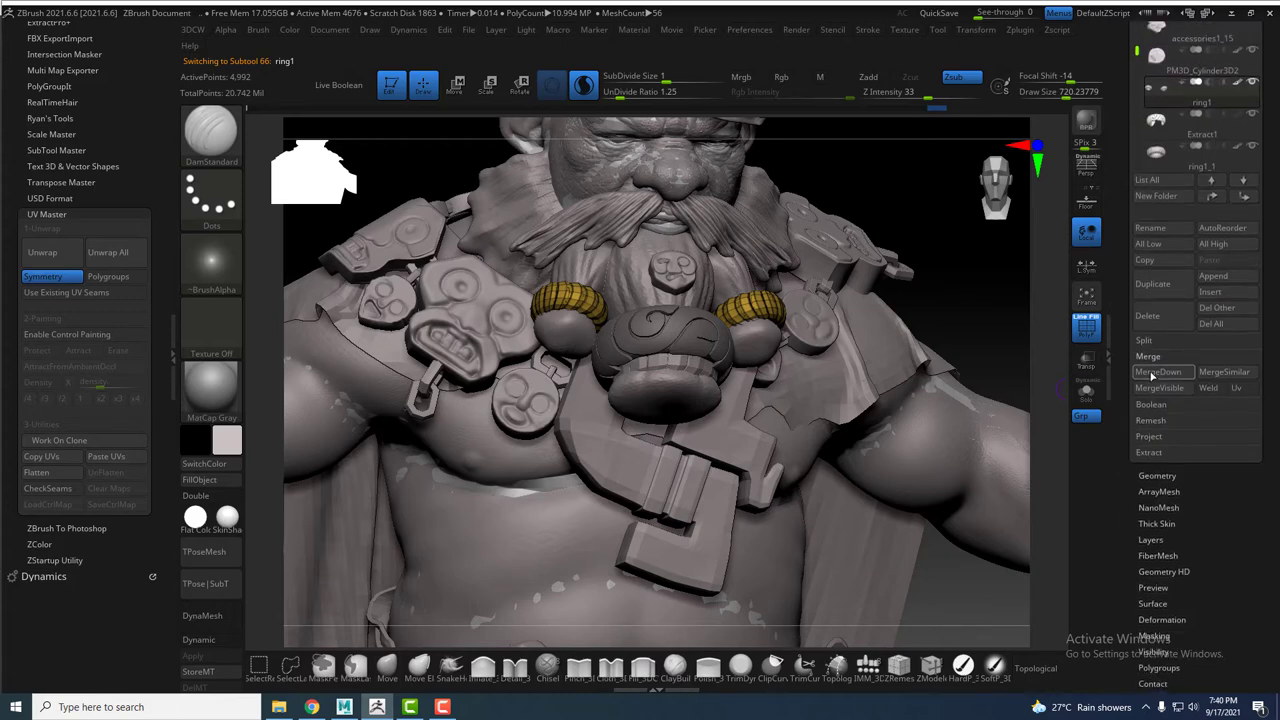
left_click(1160, 372)
key("Return")
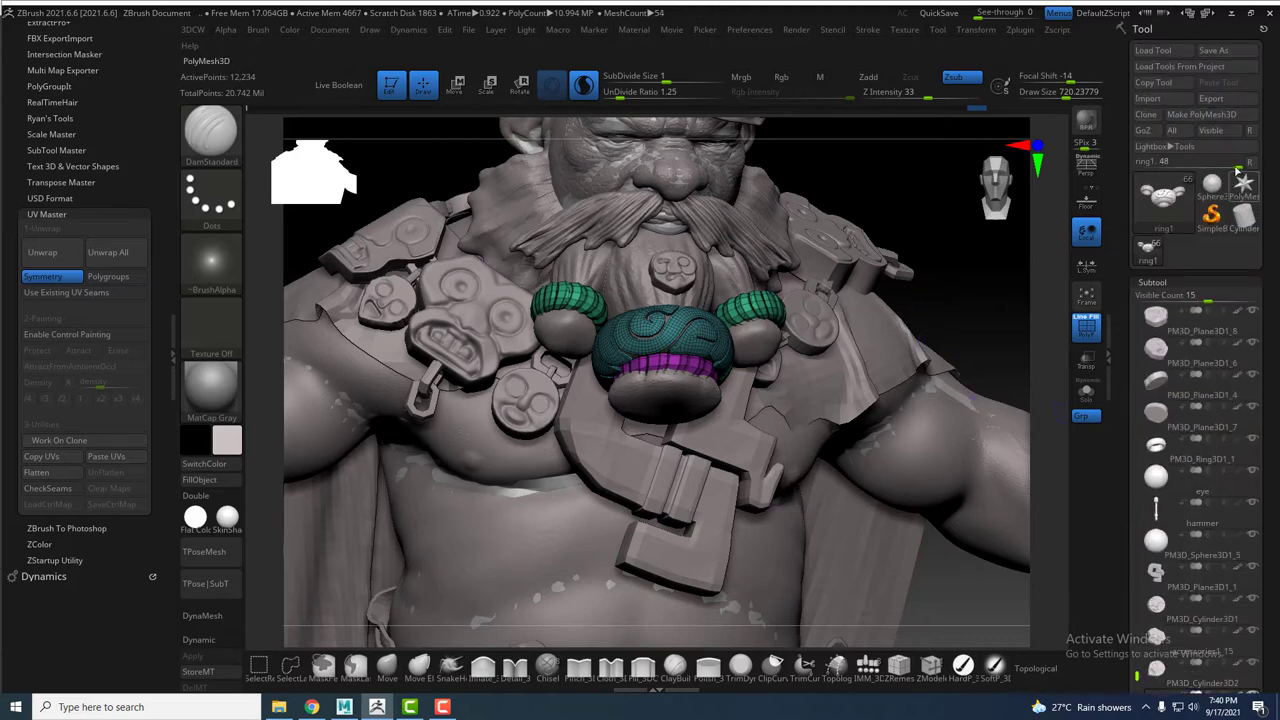
Frame the merged pendant and start the OBJ export as ring01 in Dwarf/Obj
key("w")
key("f")
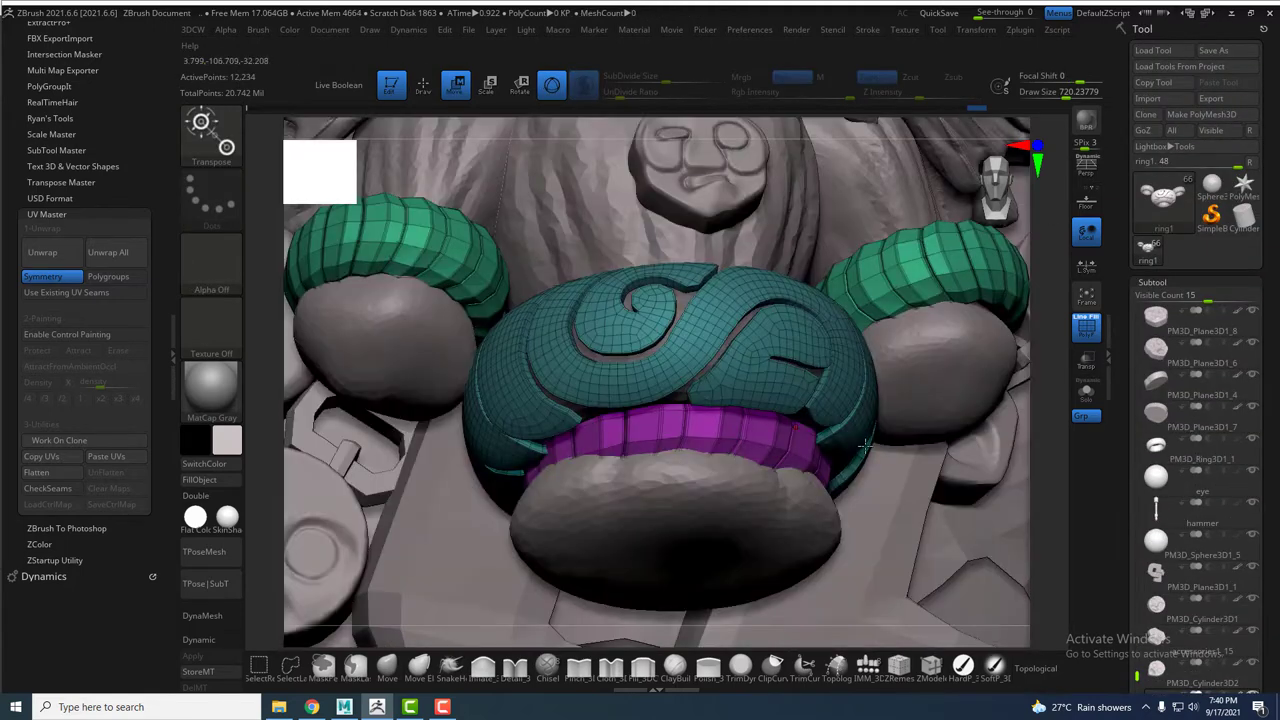
key("f")
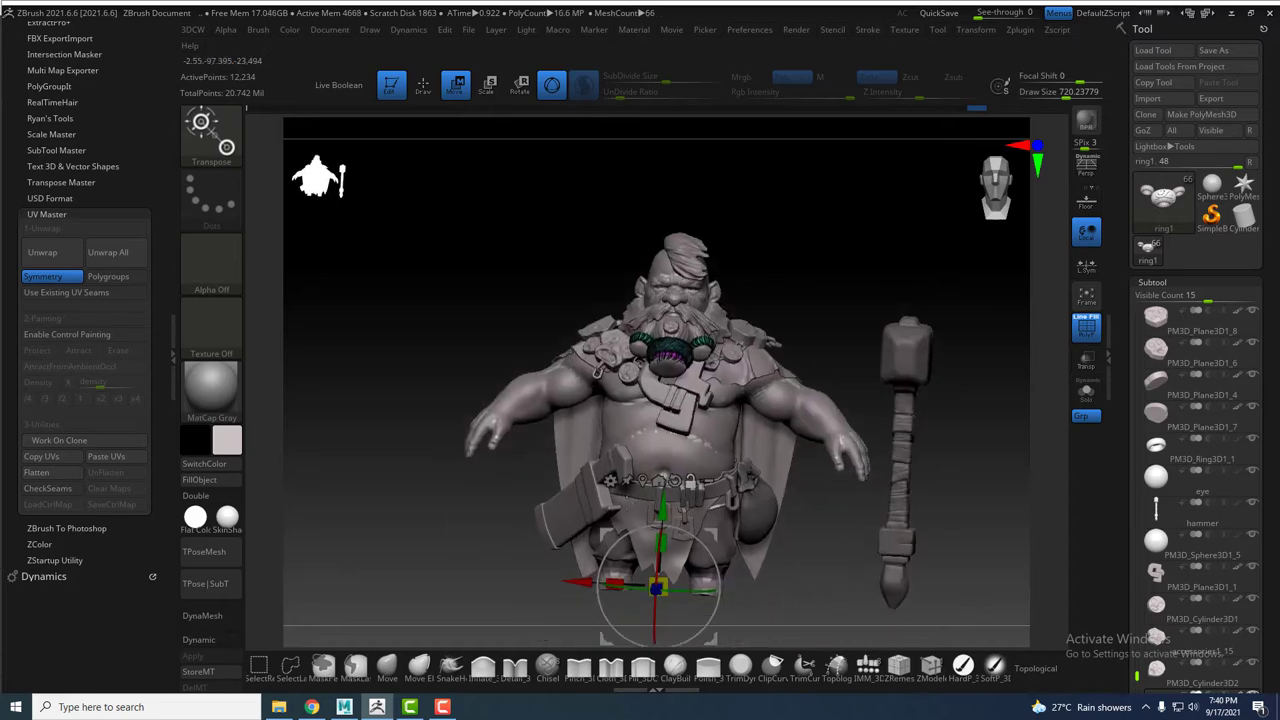
key("f")
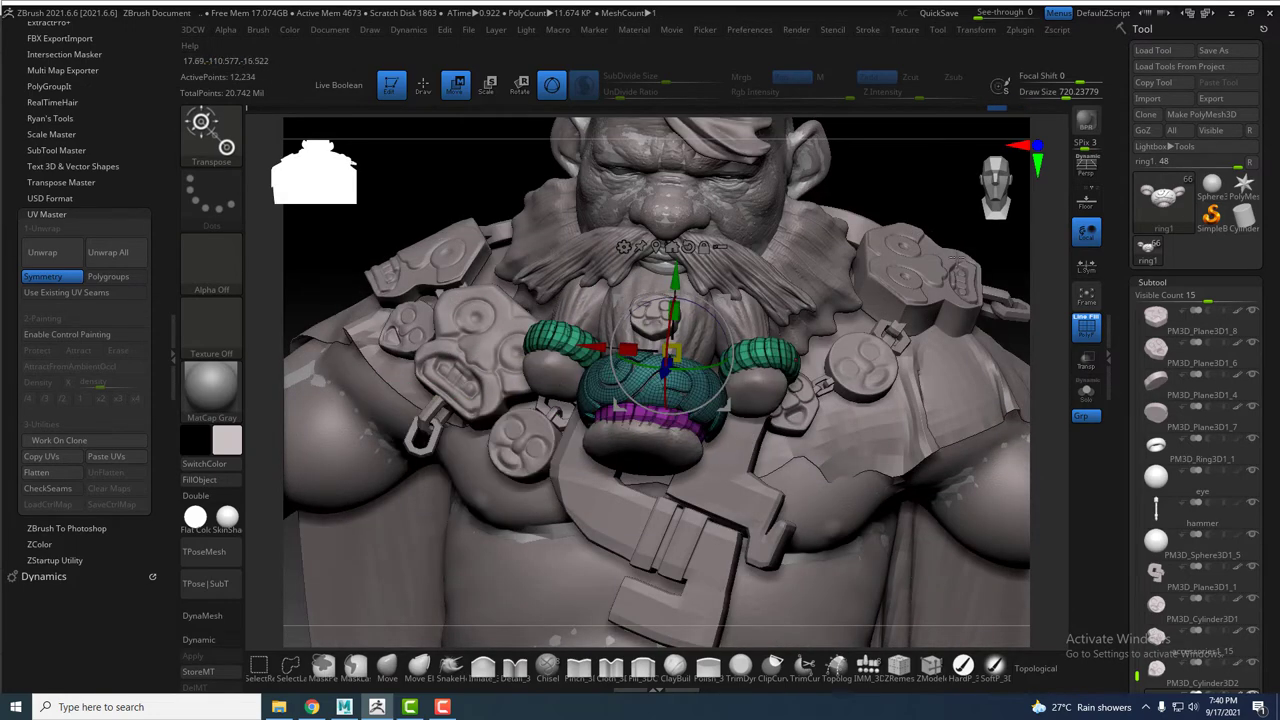
key("f")
scroll(1200, 400, "down", 5)
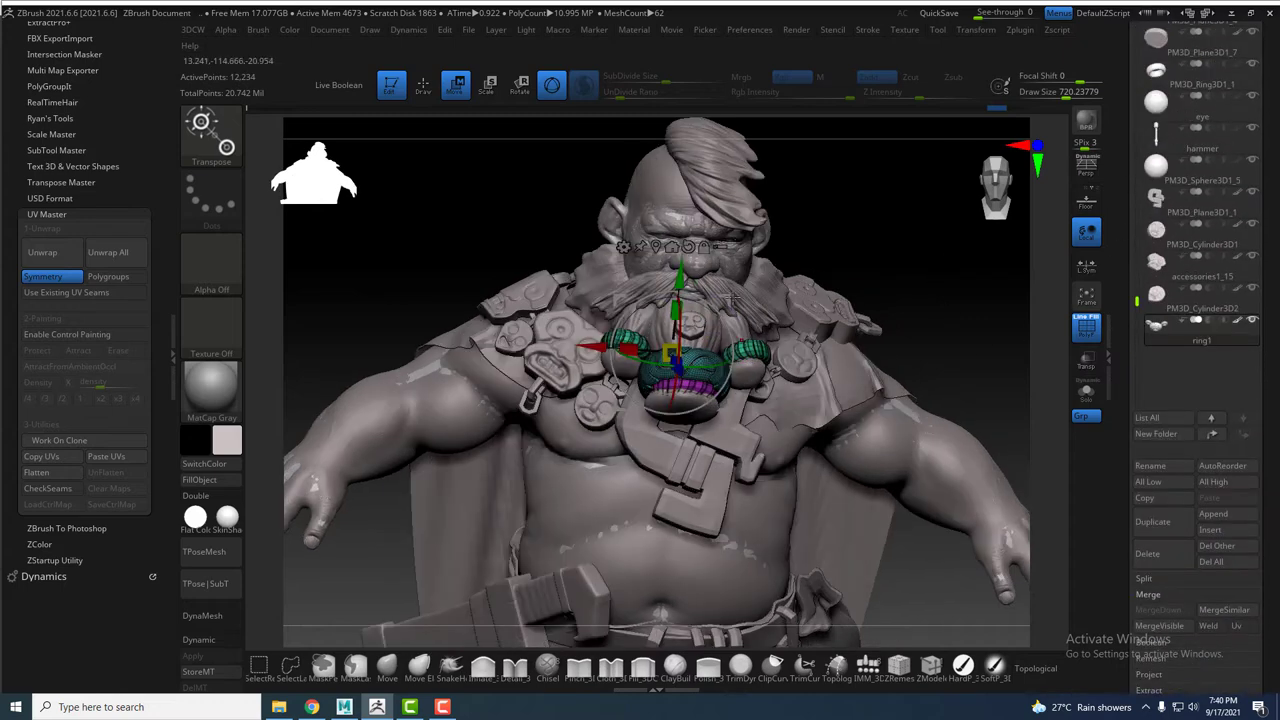
scroll(1200, 300, "up", 5)
left_click(1210, 98)
type("ring01")
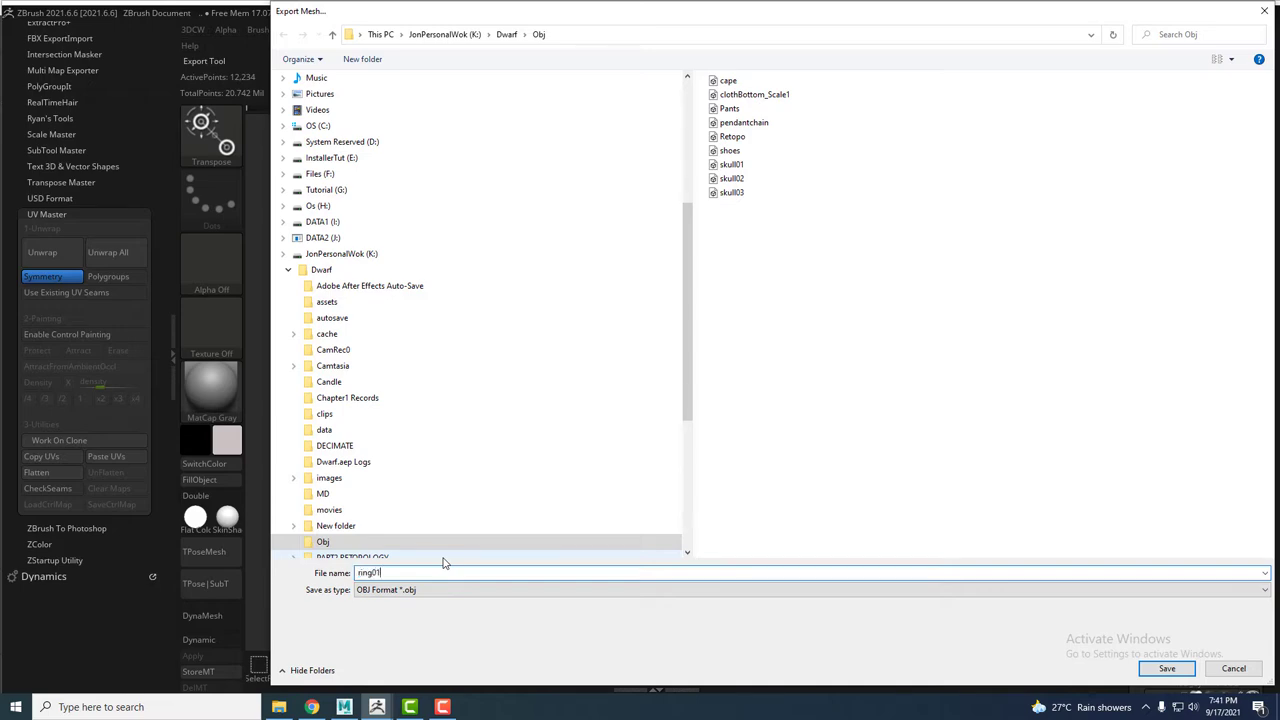
Save ring01.obj and make PM3D_Ring3D1_1 the active subtool
key("Return")
scroll(1121, 263, "down", 5)
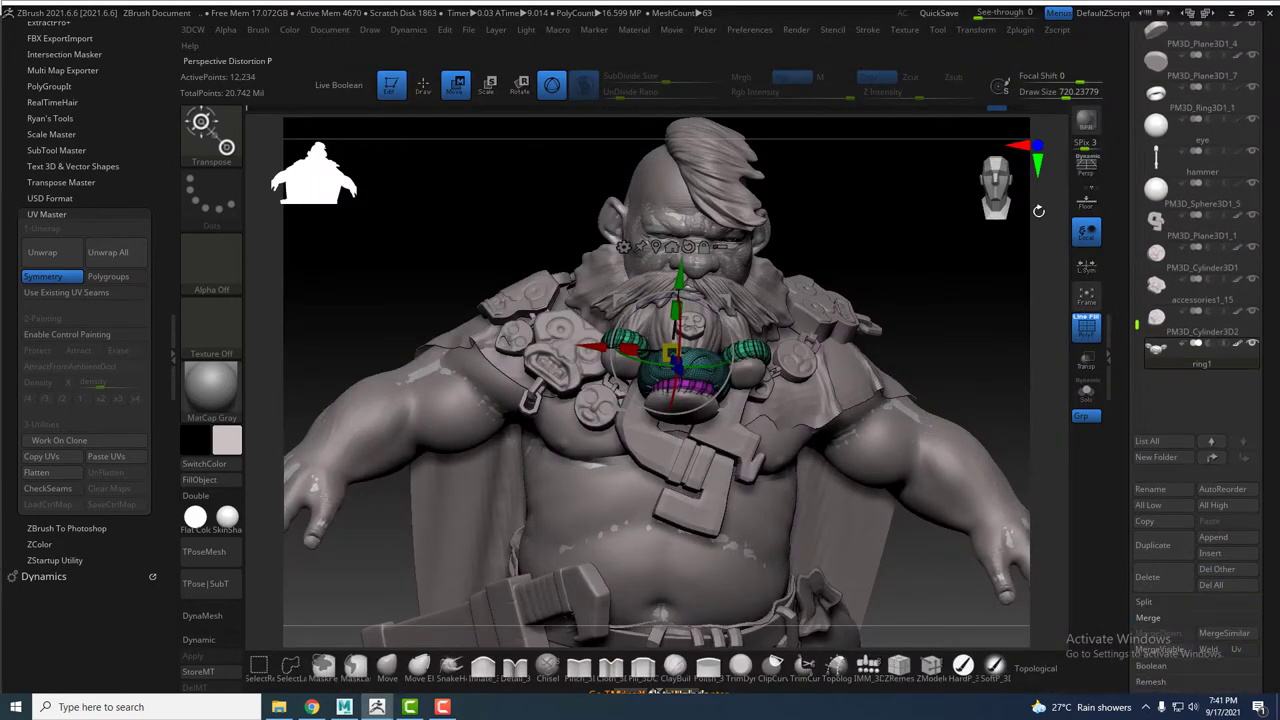
left_click(1220, 336)
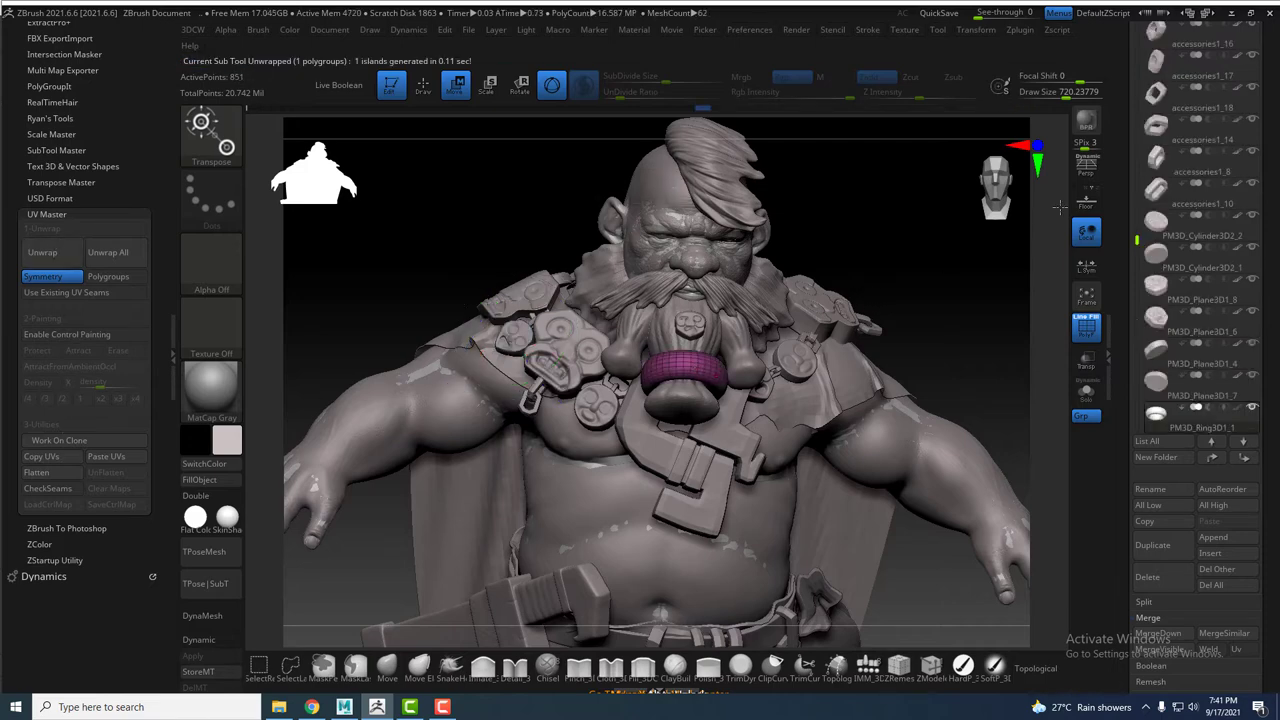
Export the PM3D_Ring3D1_1 ring as ring02.obj into the Dwarf Obj folder
scroll(1121, 192, "up", 5)
left_click(1228, 88)
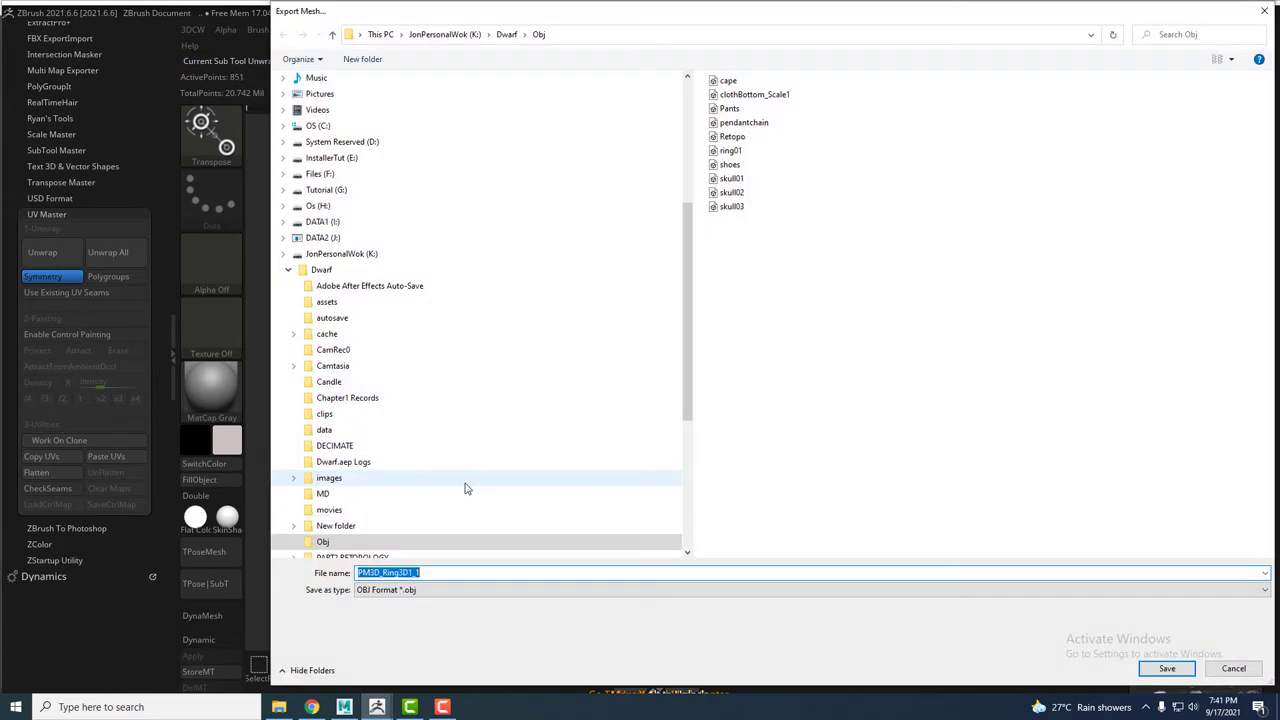
left_click(730, 150)
left_click(379, 572)
type("ring0")
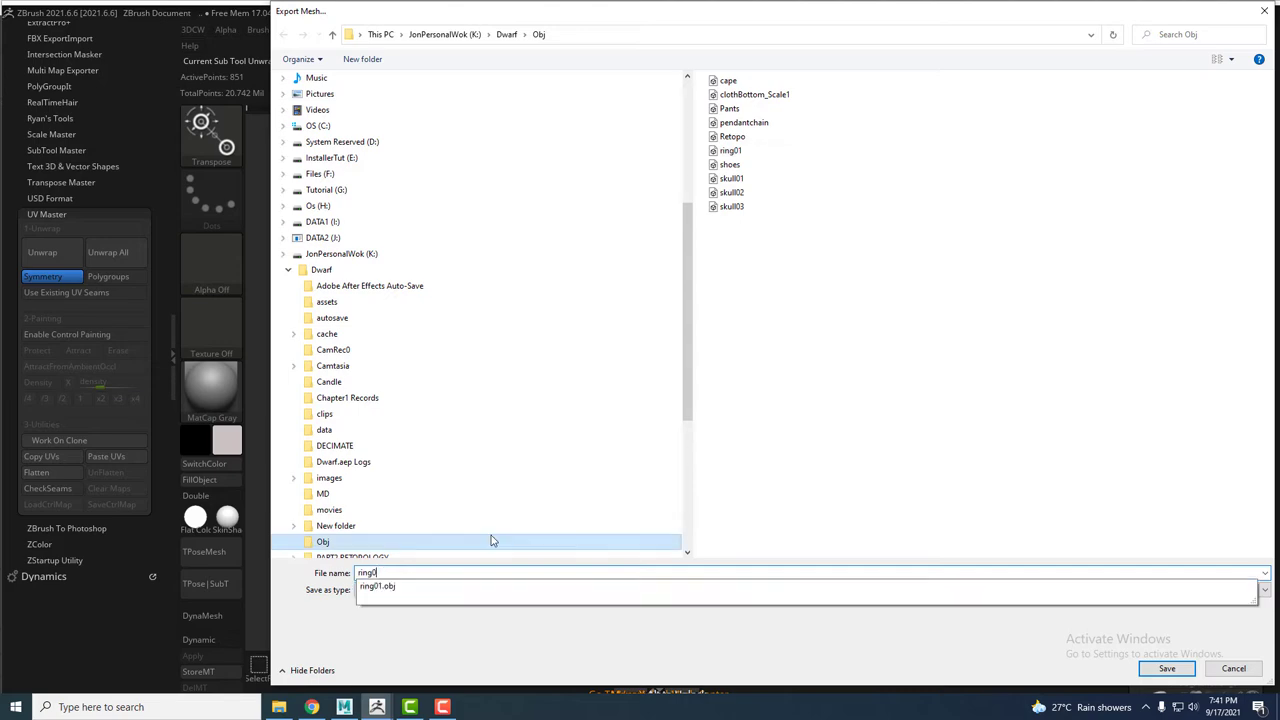
key("Return")
mouse_move(851, 273)
left_mouse_down("alt")
mouse_move(777, 237)
mouse_move(757, 286)
mouse_move(758, 208)
left_mouse_up("alt")
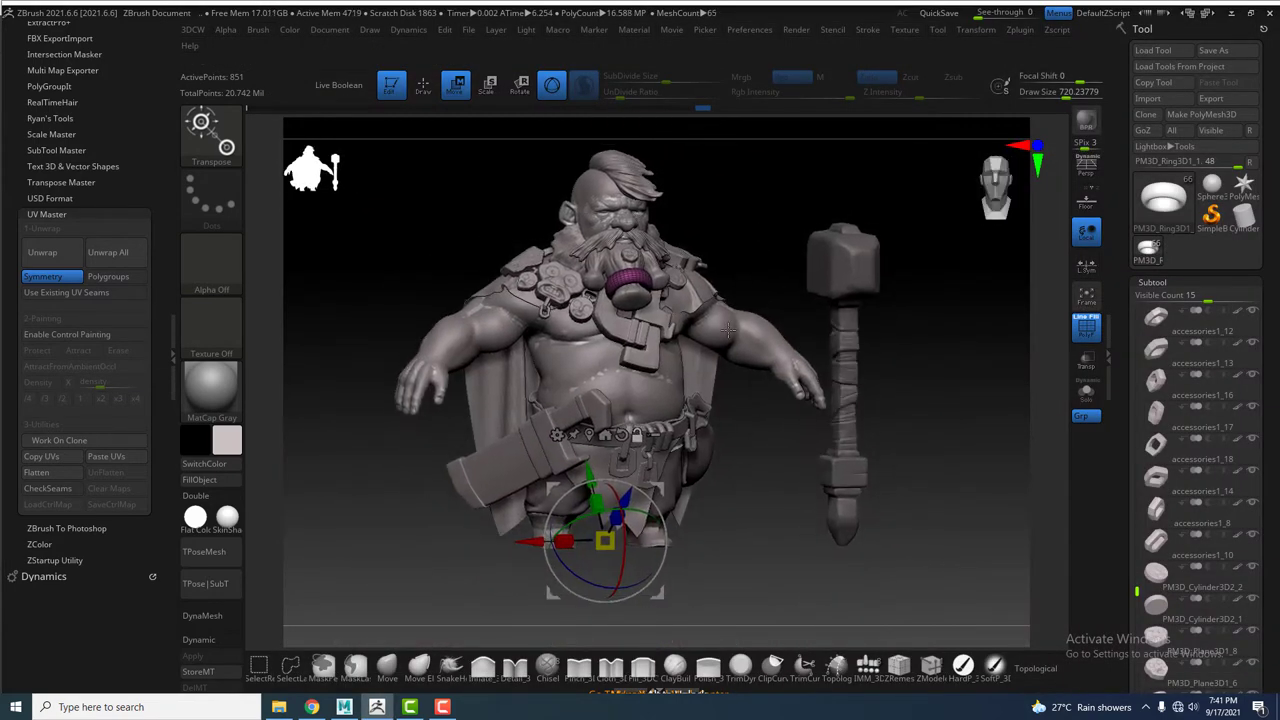
Import cape.obj from the Dwarf Obj folder, with the file filter set to OBJ
left_click(344, 707)
left_click(716, 170)
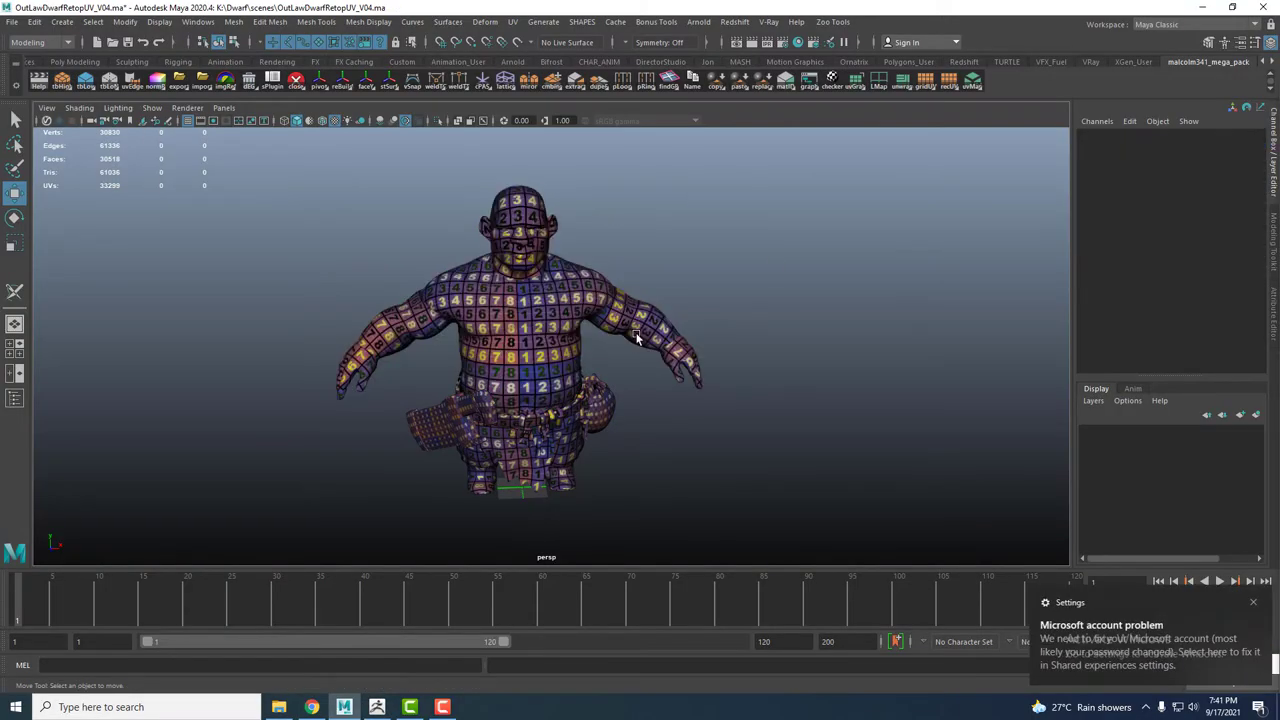
left_click(11, 22)
left_click(44, 172)
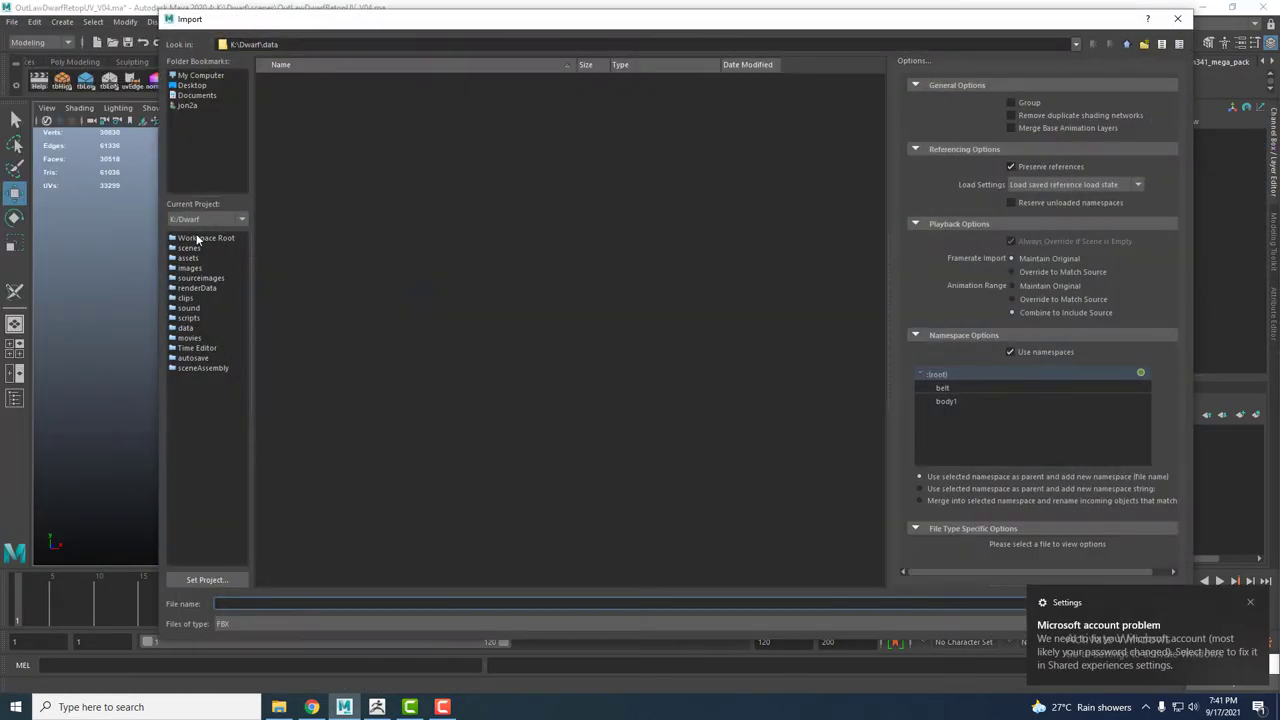
double_click(279, 276)
left_click(323, 623)
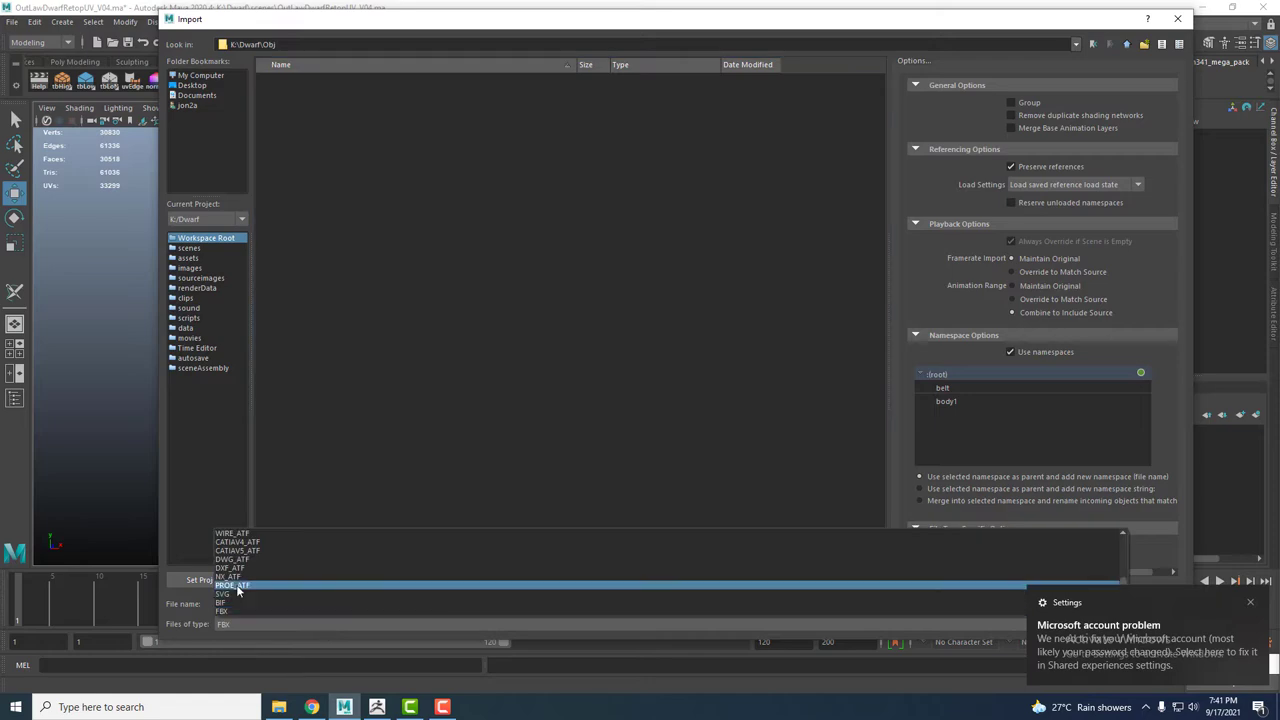
scroll(240, 580, "up", 1)
left_click(240, 574)
double_click(282, 80)
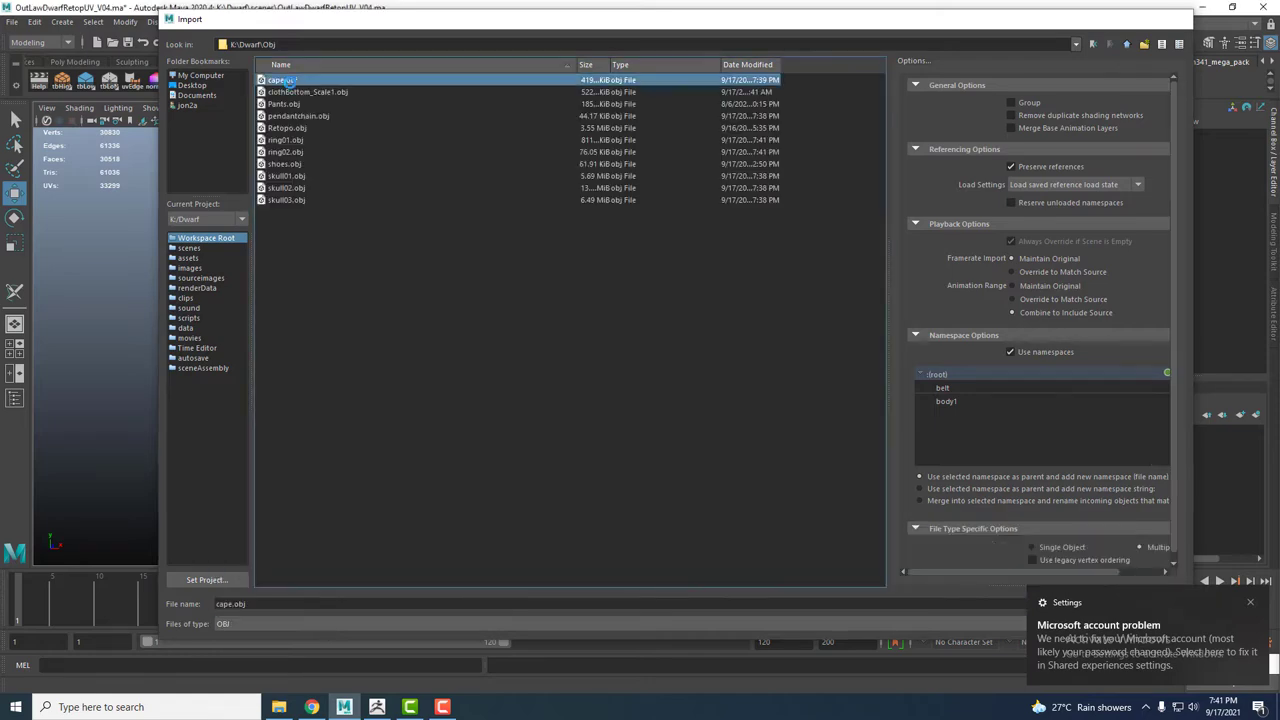
Import pendantchain.obj and ring01.obj from the Obj folder
left_click(11, 22)
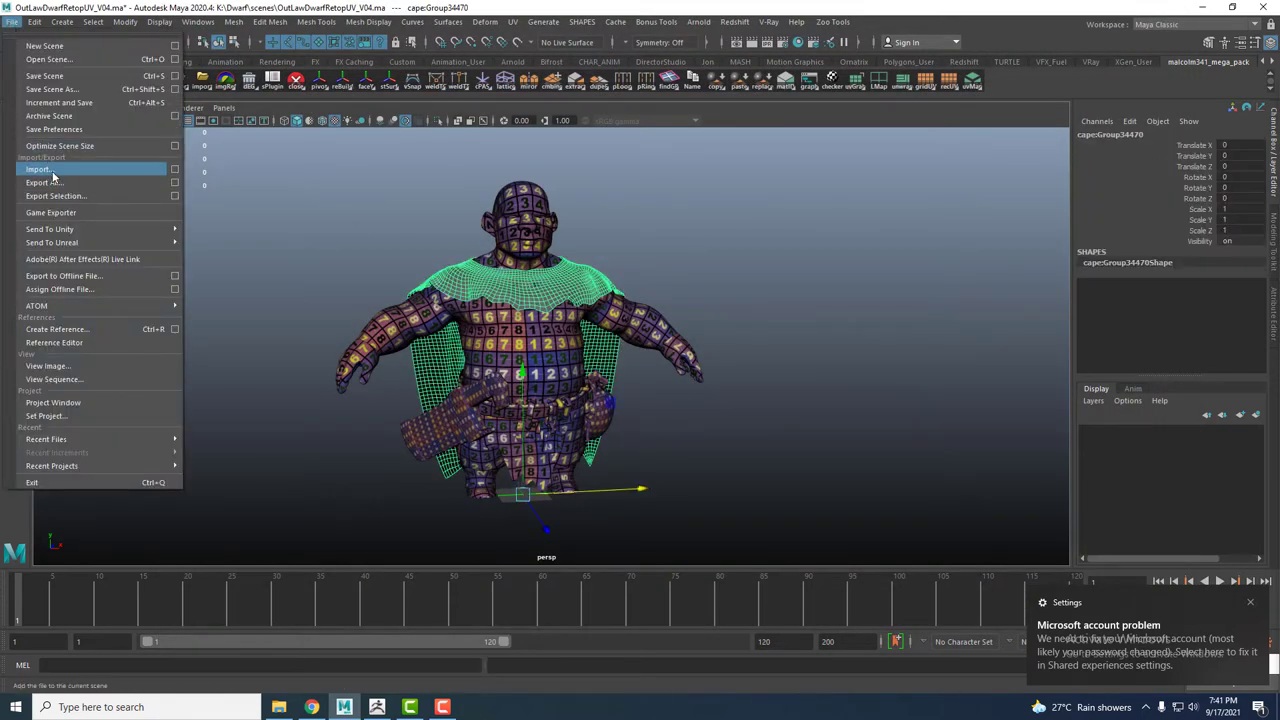
left_click(40, 169)
left_click(226, 238)
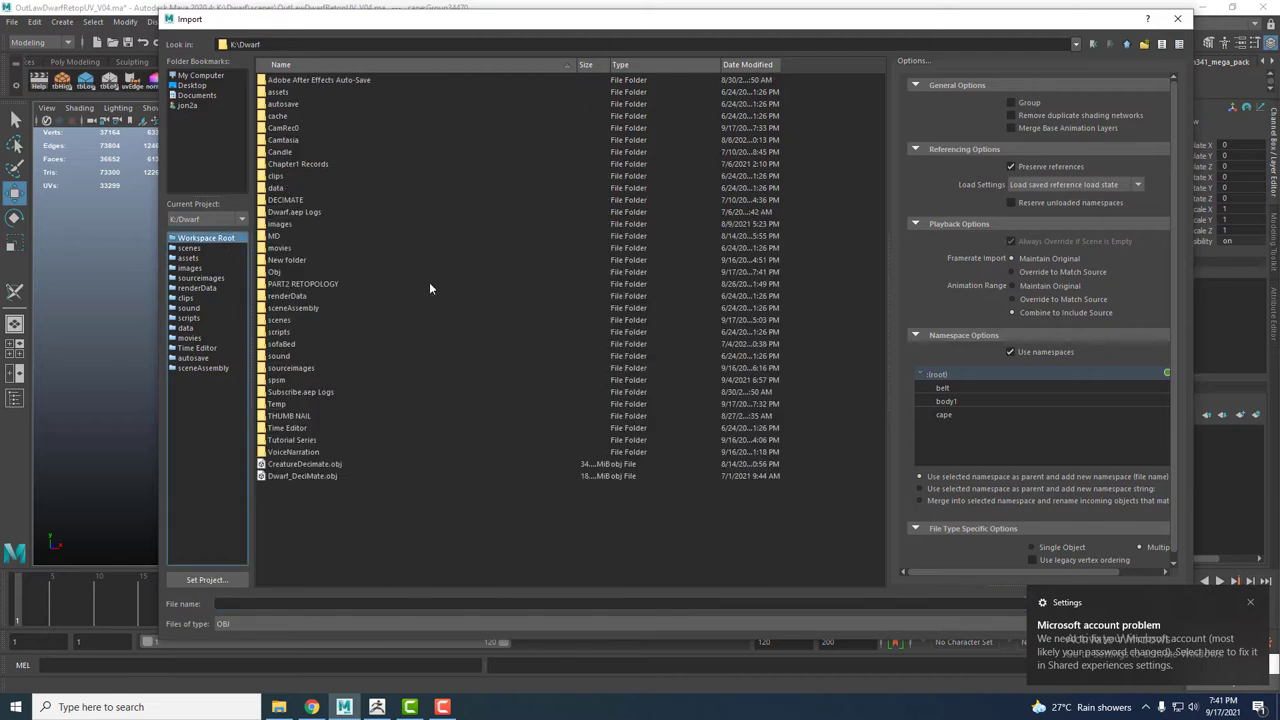
double_click(308, 271)
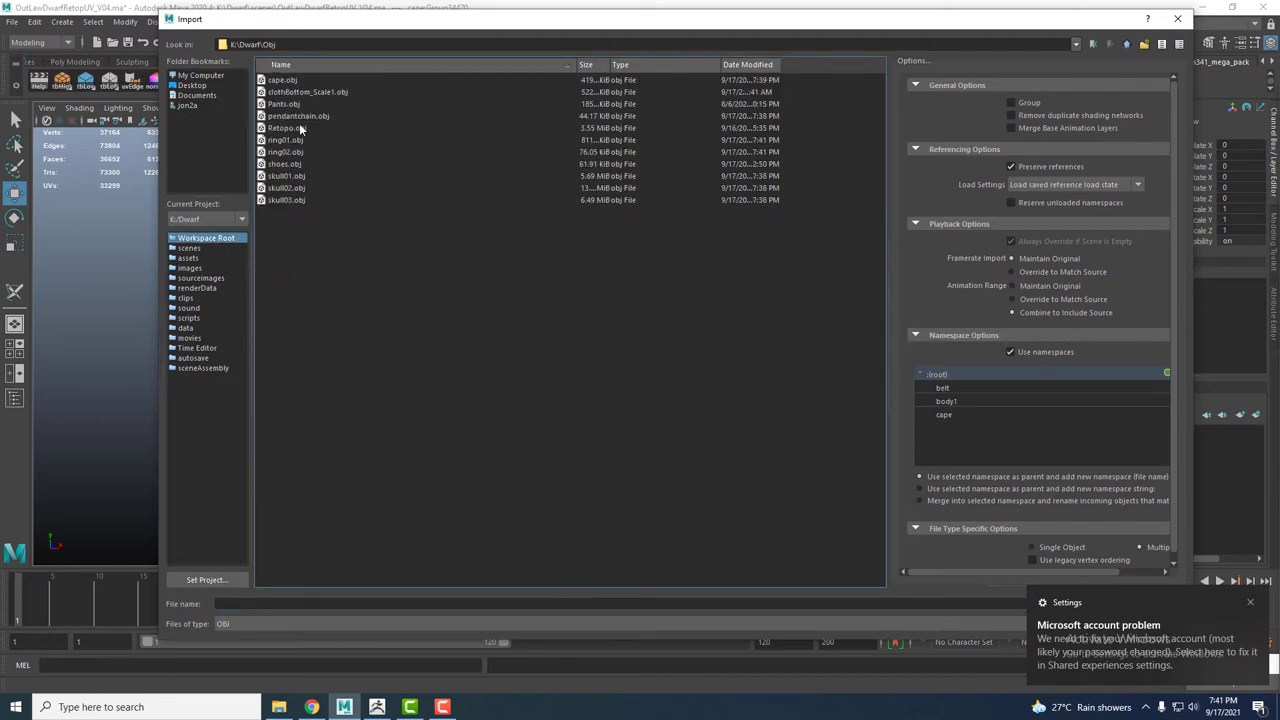
double_click(298, 117)
left_click(12, 21)
left_click(40, 169)
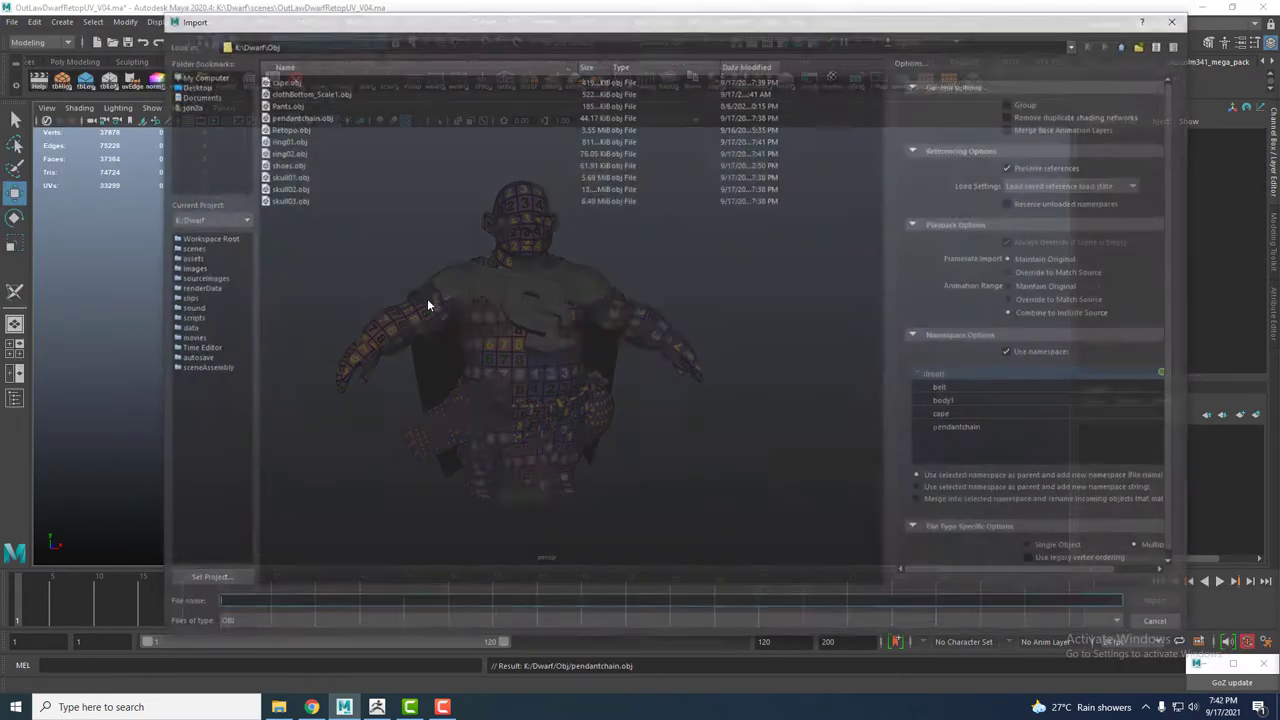
double_click(285, 140)
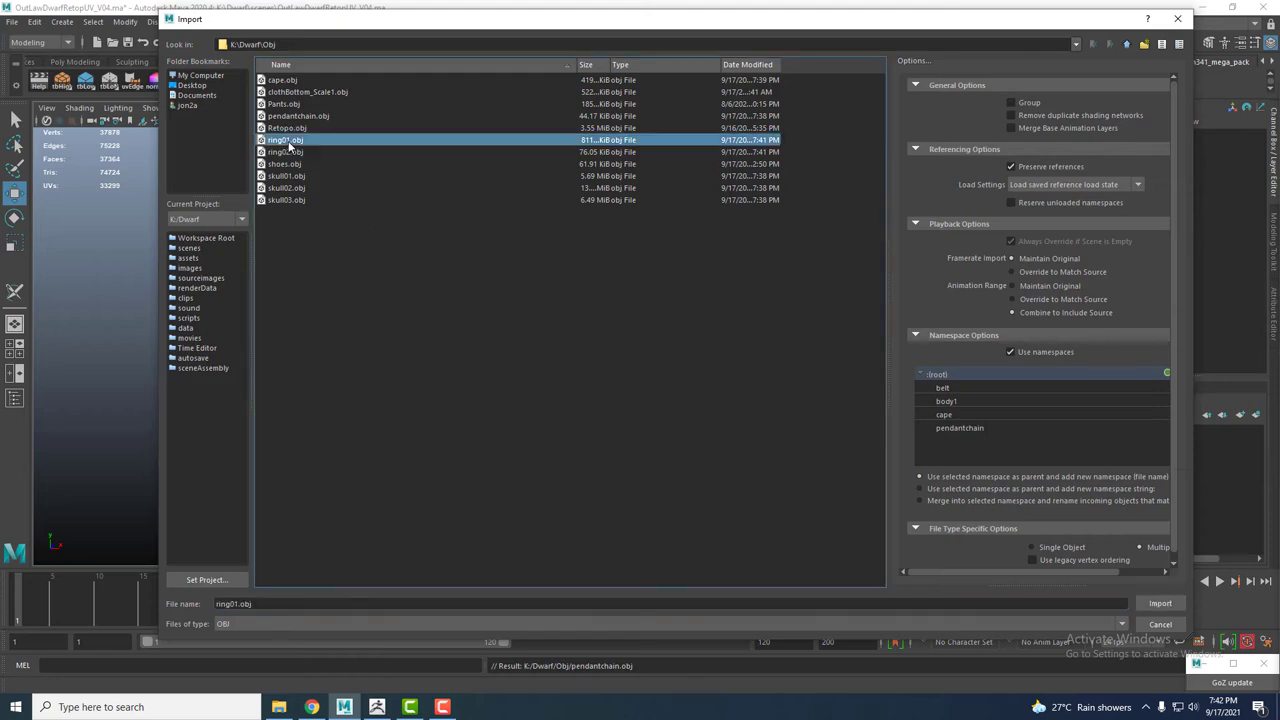
Import ring02.obj, shoes.obj and skull01.obj into the dwarf scene
left_click(12, 21)
left_click(40, 169)
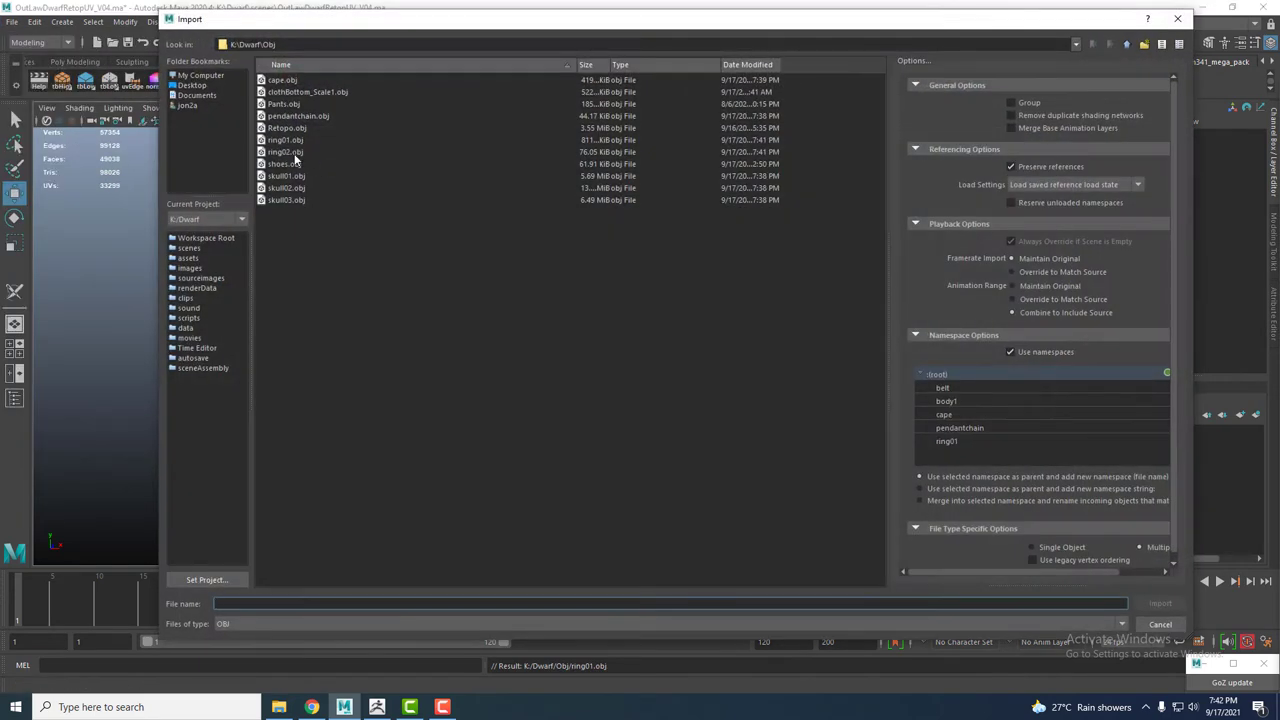
double_click(285, 152)
left_click(12, 21)
left_click(40, 169)
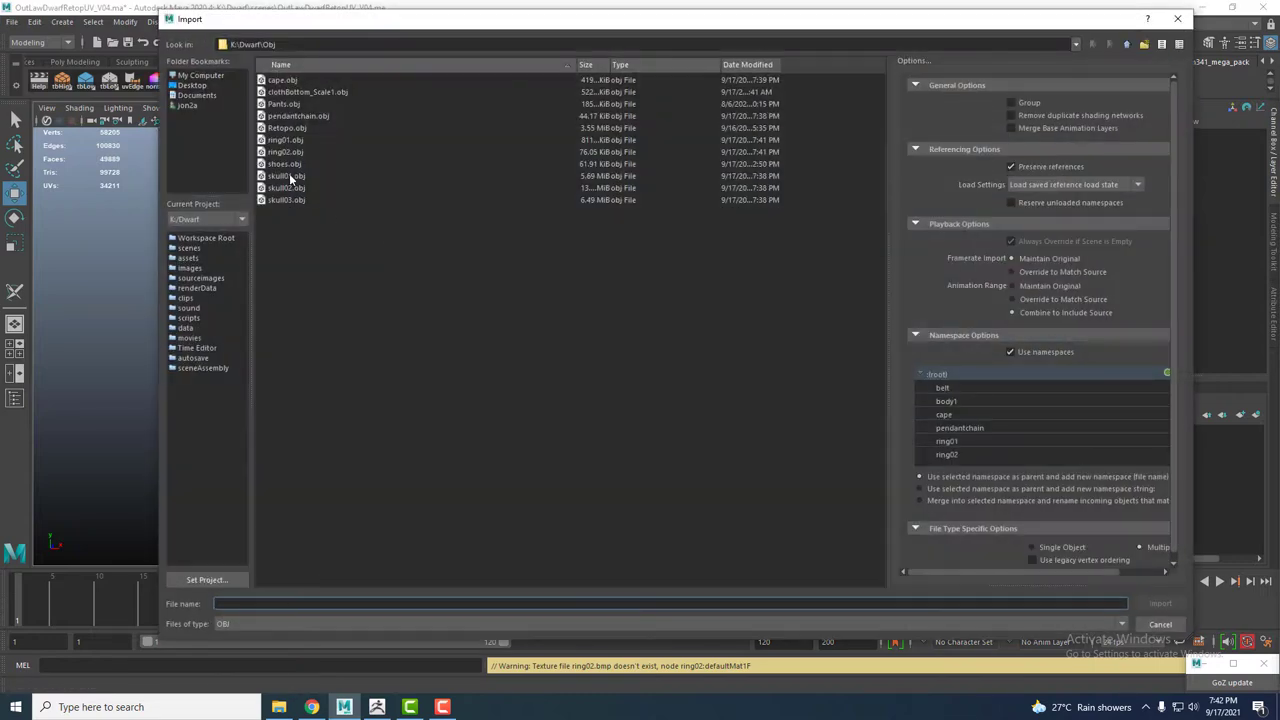
double_click(284, 164)
left_click(12, 21)
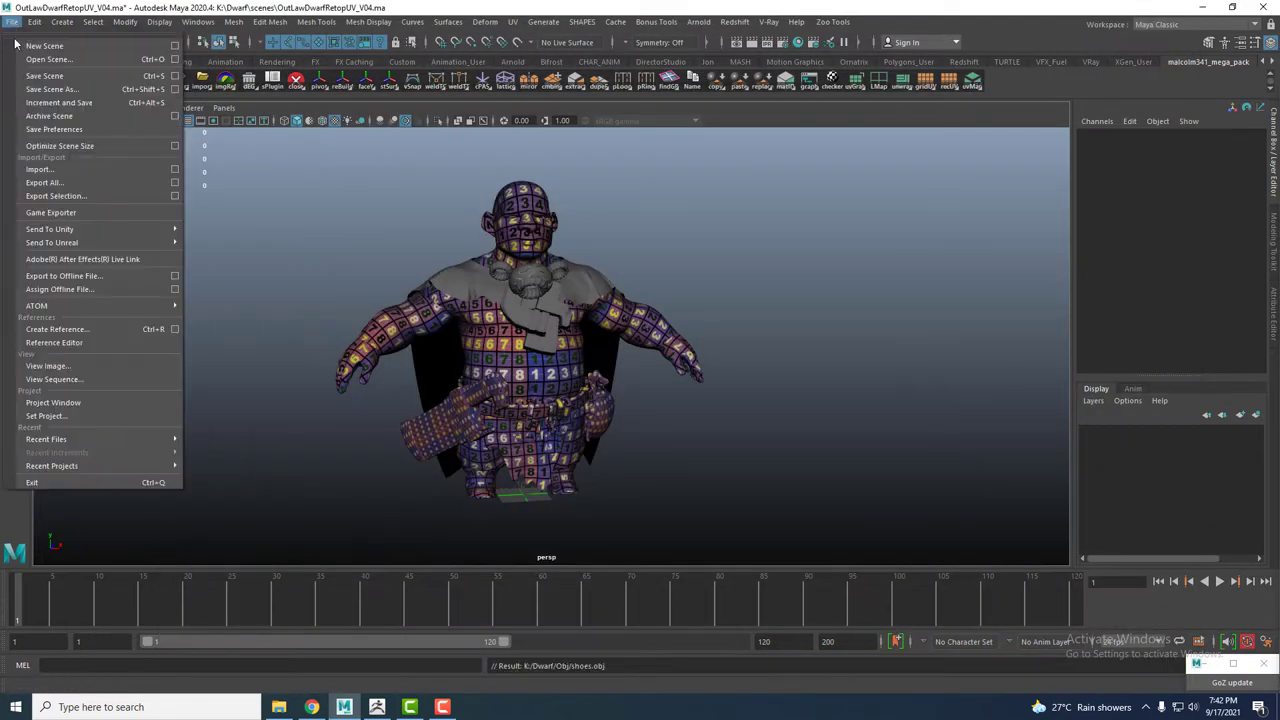
left_click(50, 168)
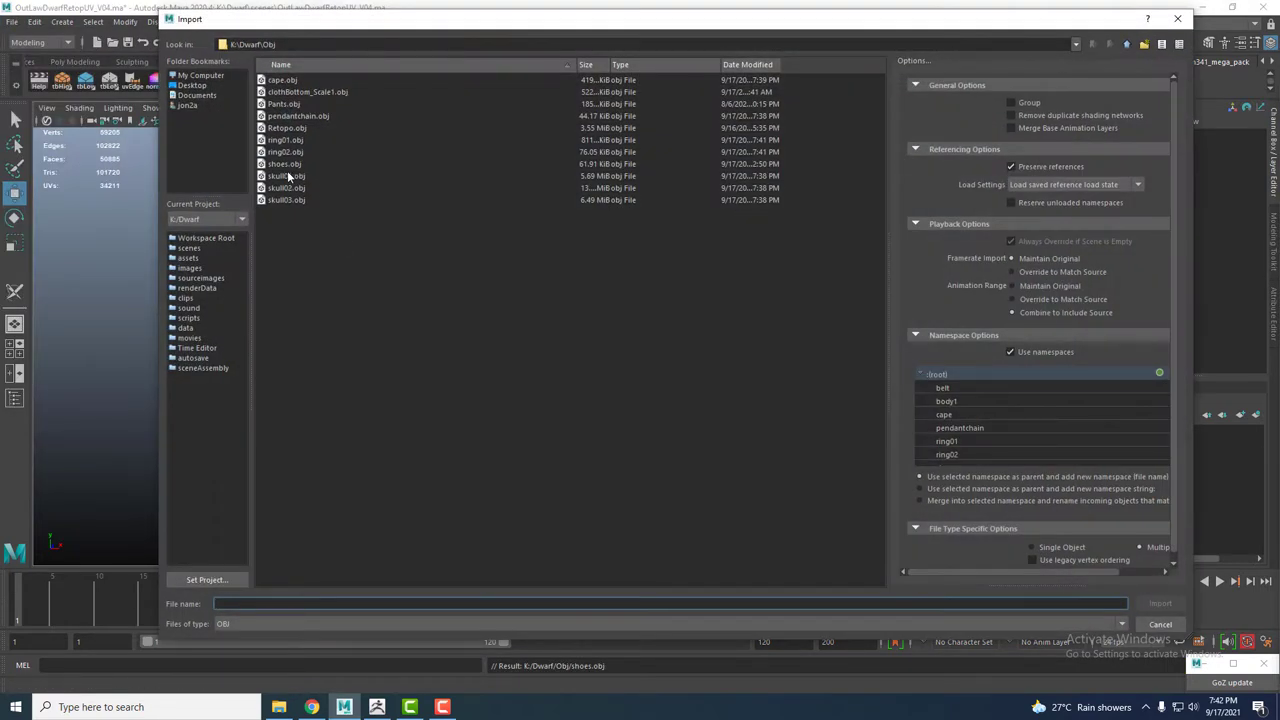
double_click(286, 177)
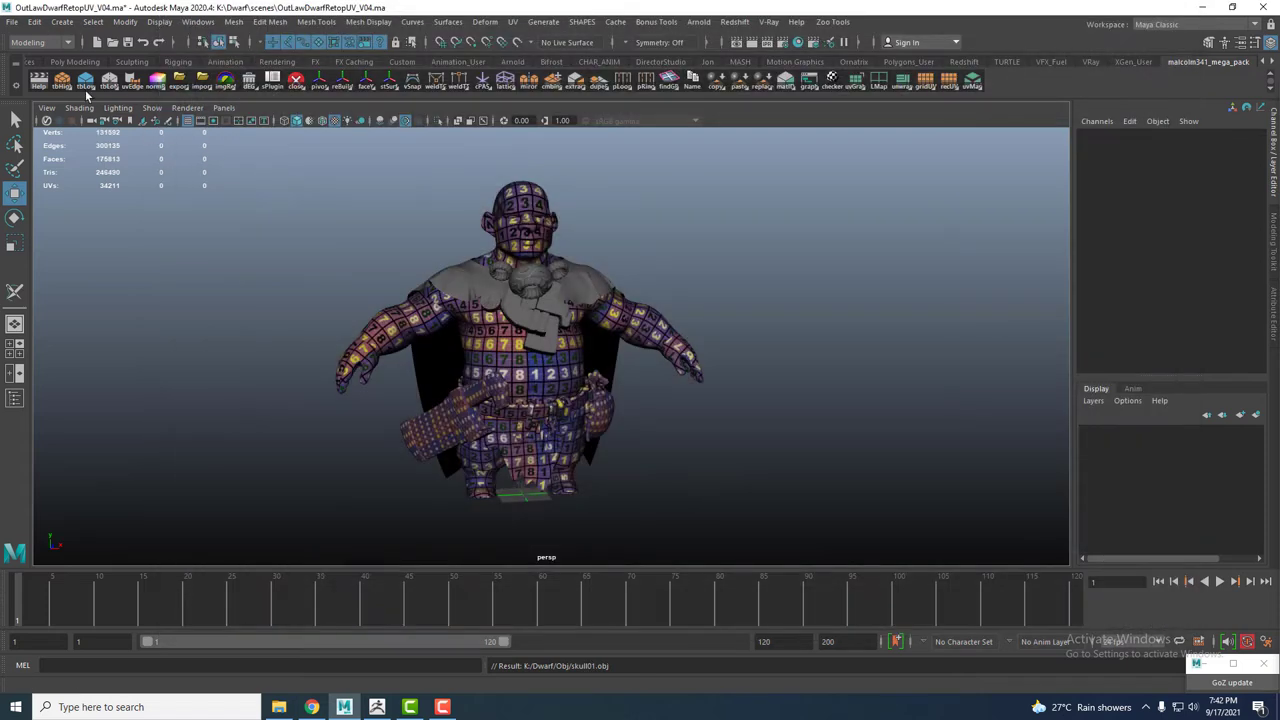
Import skull02.obj and skull03.obj into the dwarf scene
left_click(12, 21)
left_click(50, 168)
double_click(287, 188)
left_click(12, 21)
left_click(50, 168)
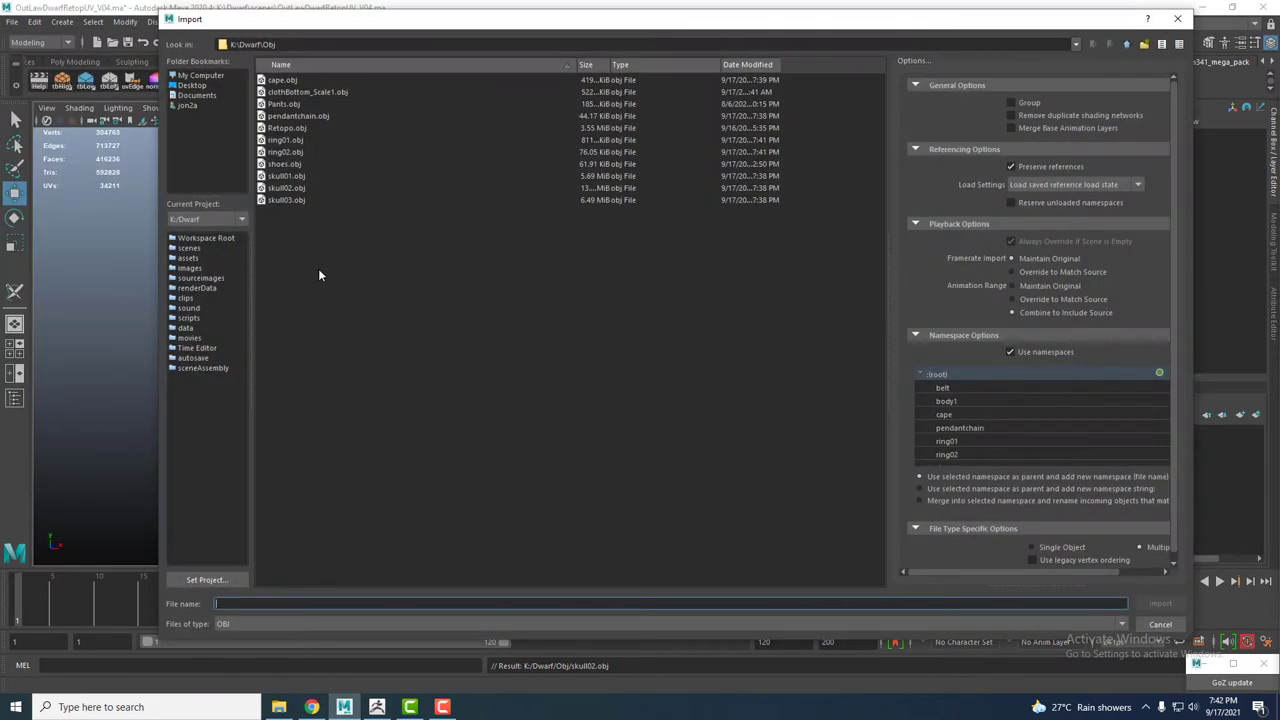
double_click(287, 199)
scroll(585, 324, "up", 5)
scroll(511, 321, "up", 3)
Select the chest rings, centre ring last, and combine them into one mesh
left_click(420, 288)
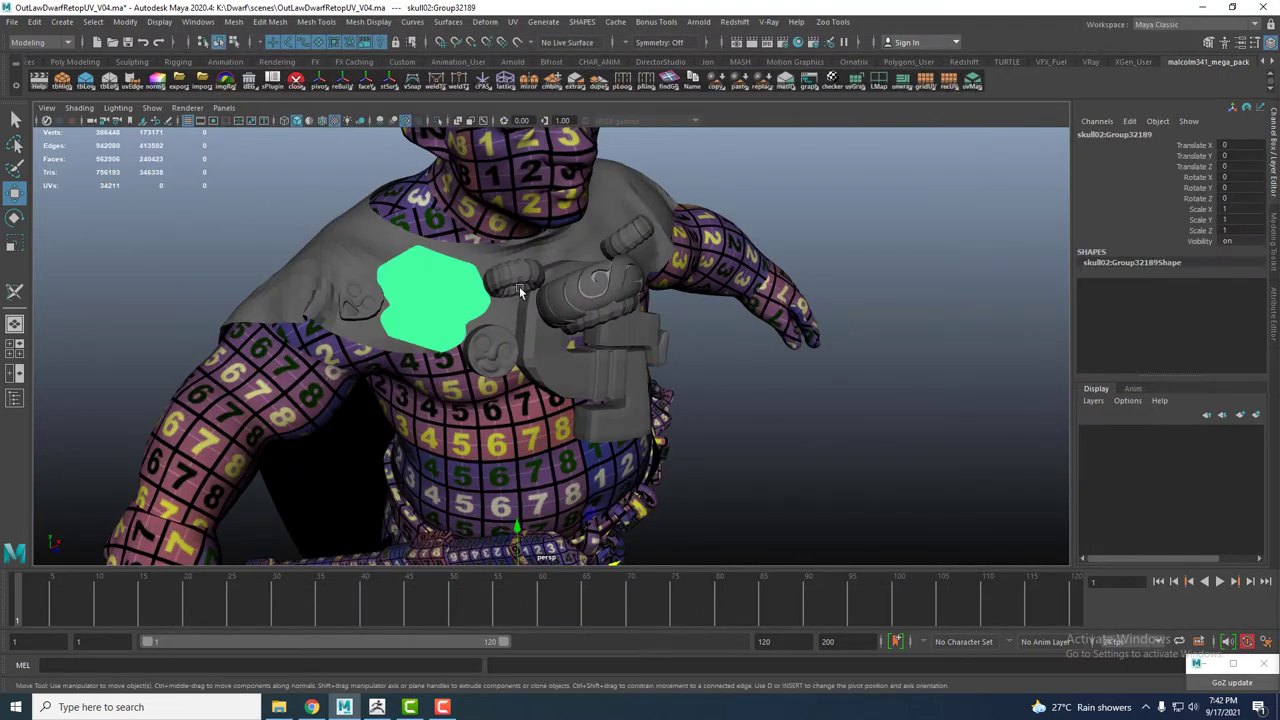
scroll(504, 365, "up", 3)
left_click(620, 230)
scroll(620, 230, "up", 2)
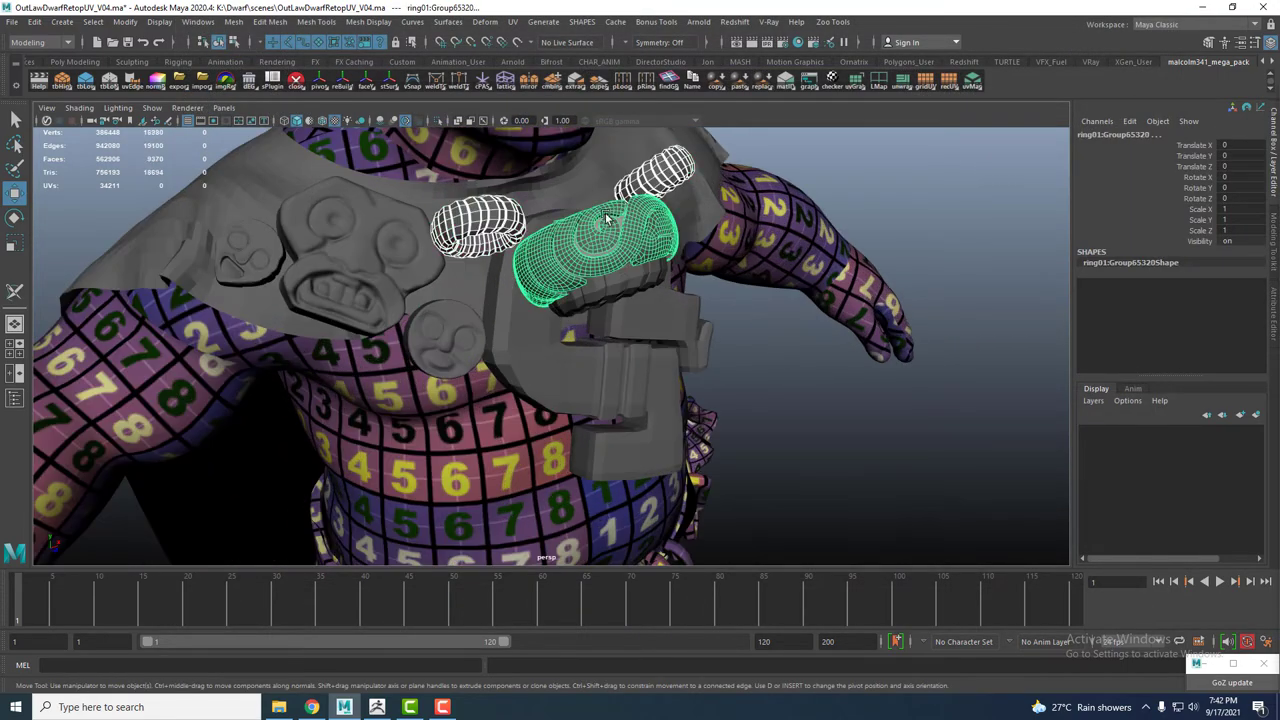
left_click_drag(590, 218, 701, 355, "alt")
left_click(715, 265, "shift")
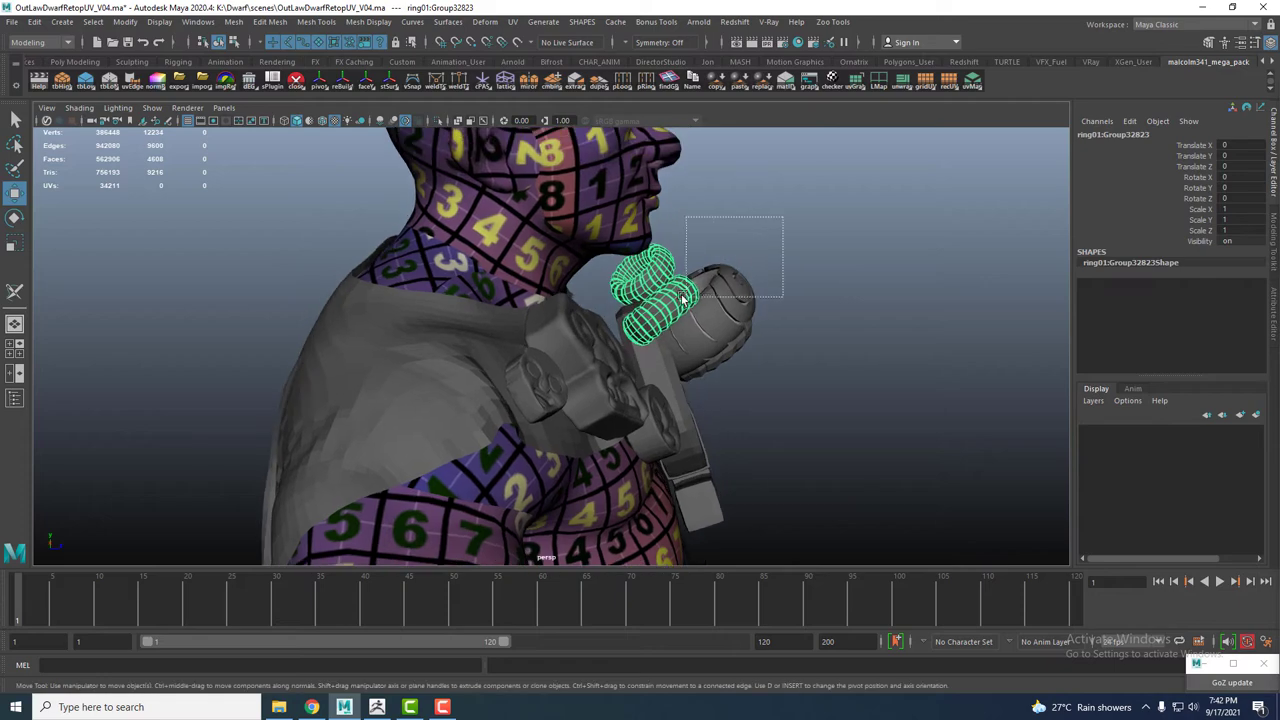
mouse_move(715, 265)
left_mouse_down("alt")
mouse_move(505, 322)
mouse_move(637, 327)
mouse_move(618, 360)
mouse_move(520, 330)
left_mouse_up("alt")
left_click(505, 322, "shift")
left_click(232, 22)
left_click(260, 62)
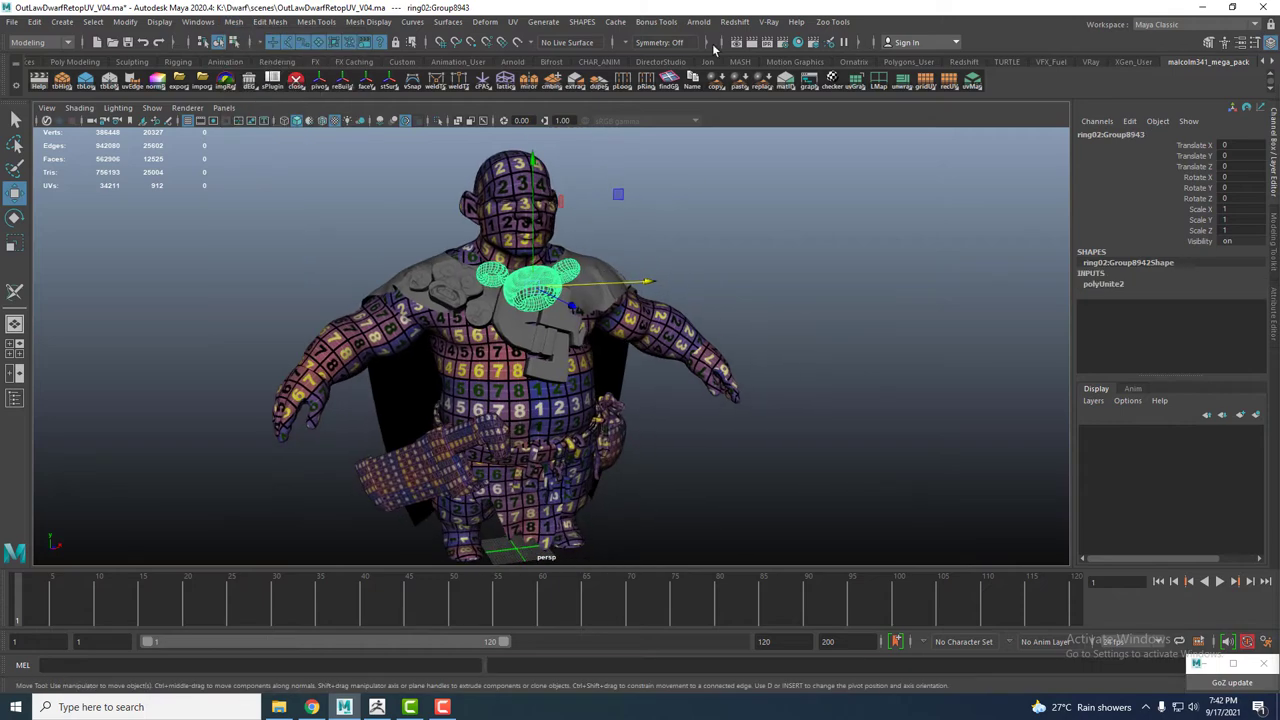
Lay out the combined ring UVs in the UV Editor, then select ring01 to inspect it
left_click(512, 22)
left_click(540, 46)
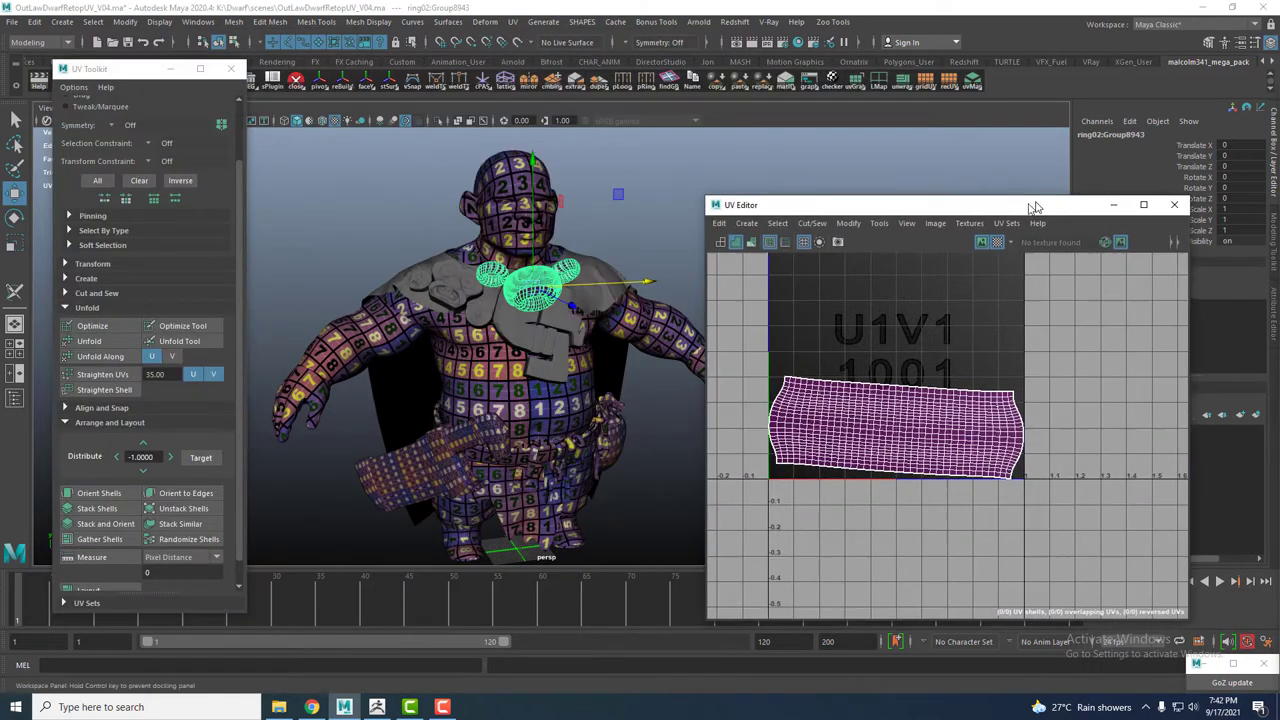
scroll(535, 358, "up", 4)
scroll(932, 422, "down", 2)
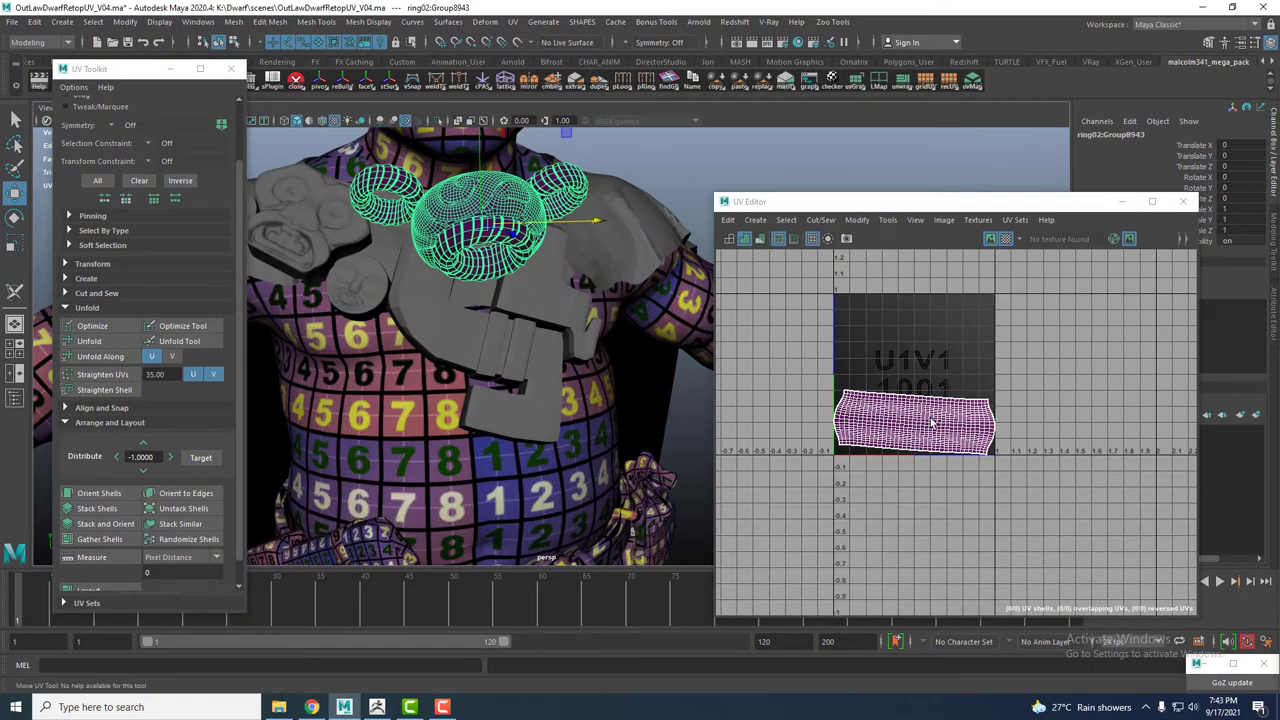
scroll(93, 573, "down", 1)
left_click(88, 564)
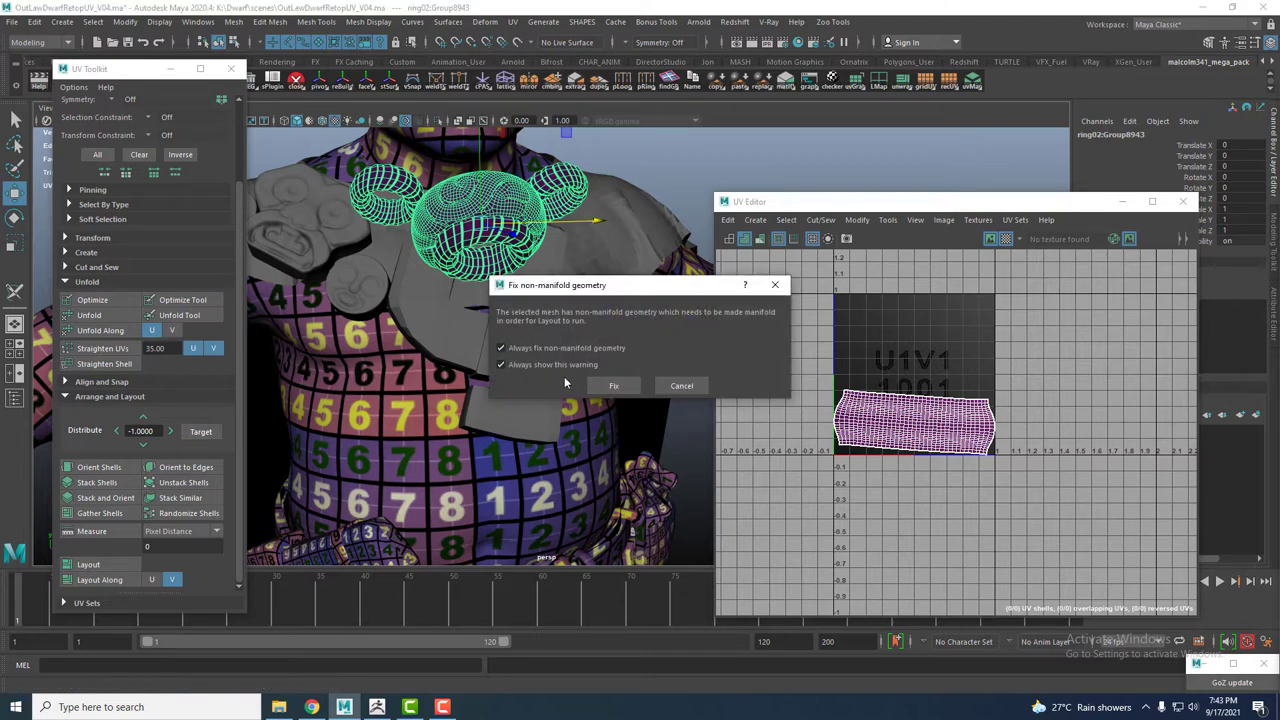
left_click(612, 386)
scroll(560, 360, "down", 2)
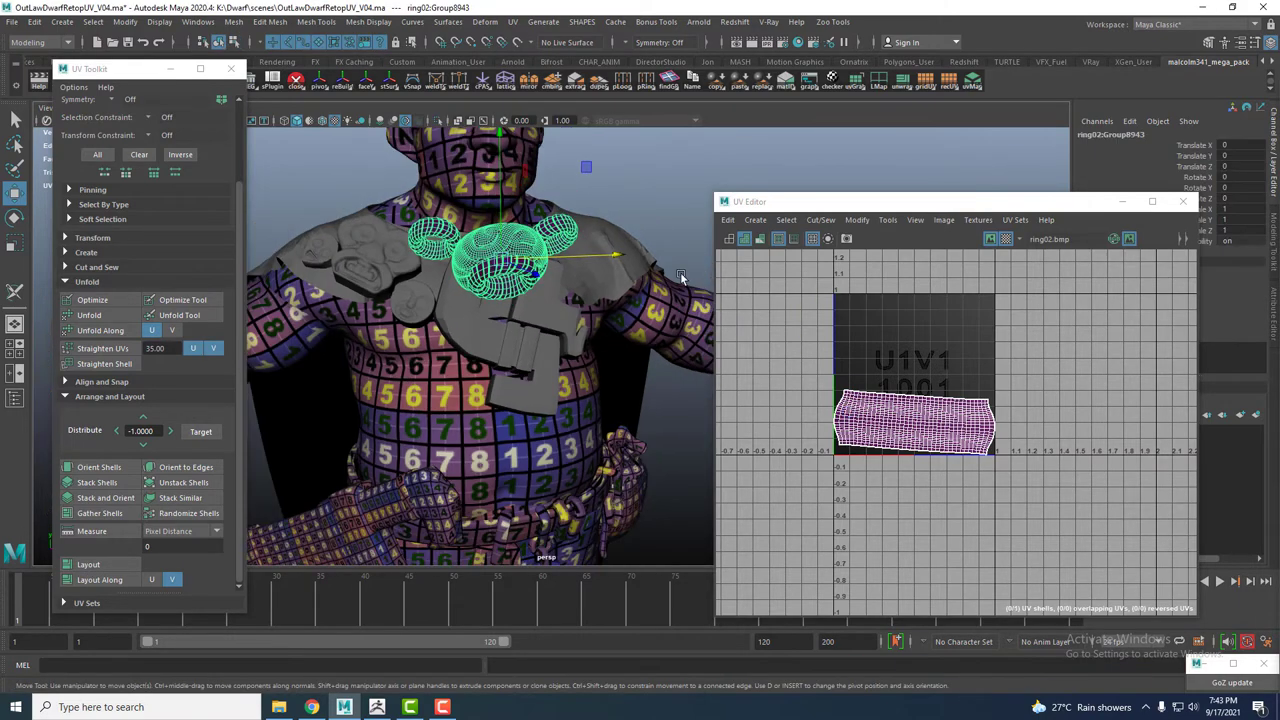
left_click_drag(543, 332, 624, 241, "alt")
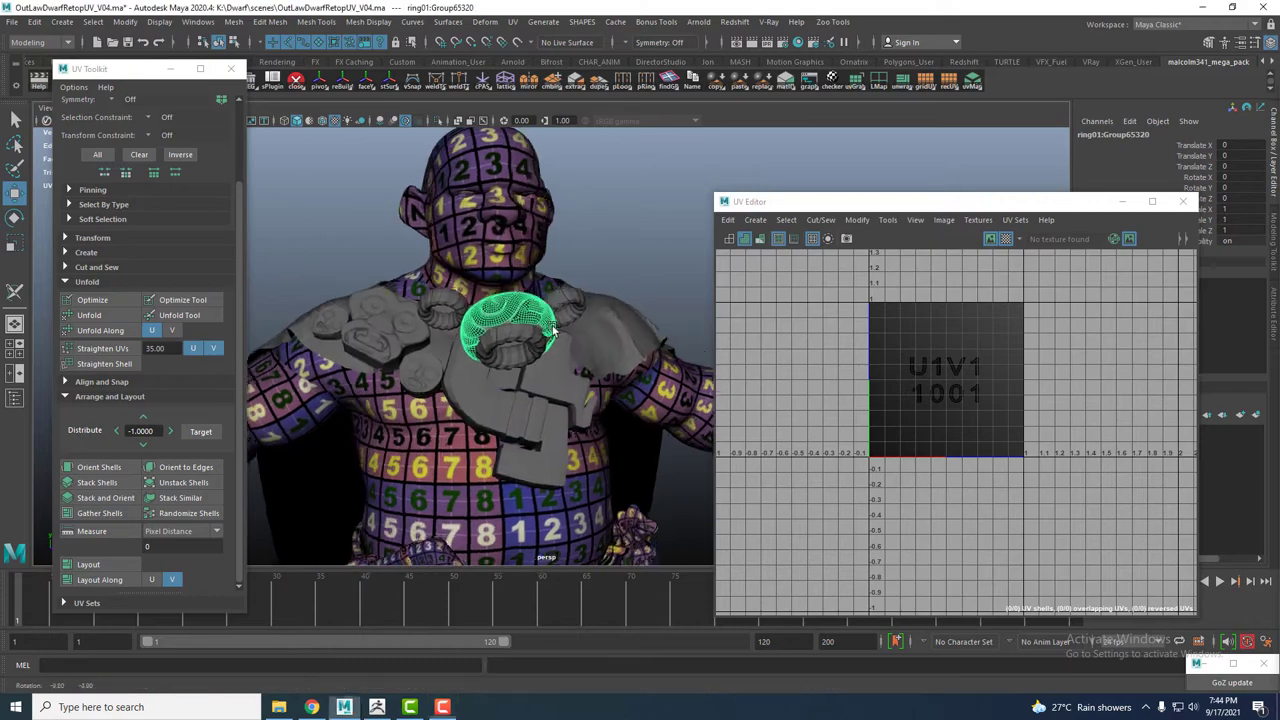
left_click(624, 241)
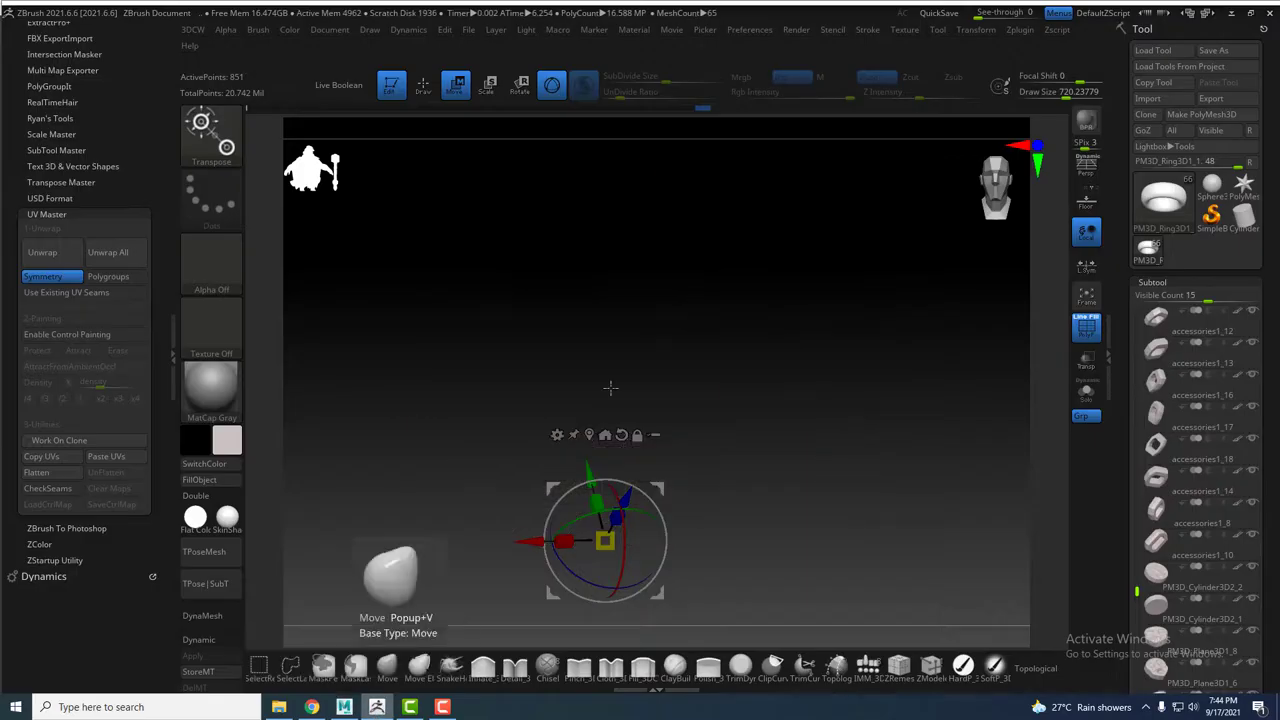
Select the ring1 subtool, isolate it with Solo and frame it
left_click_drag(742, 243, 734, 305, "alt")
scroll(1130, 275, "down", 5)
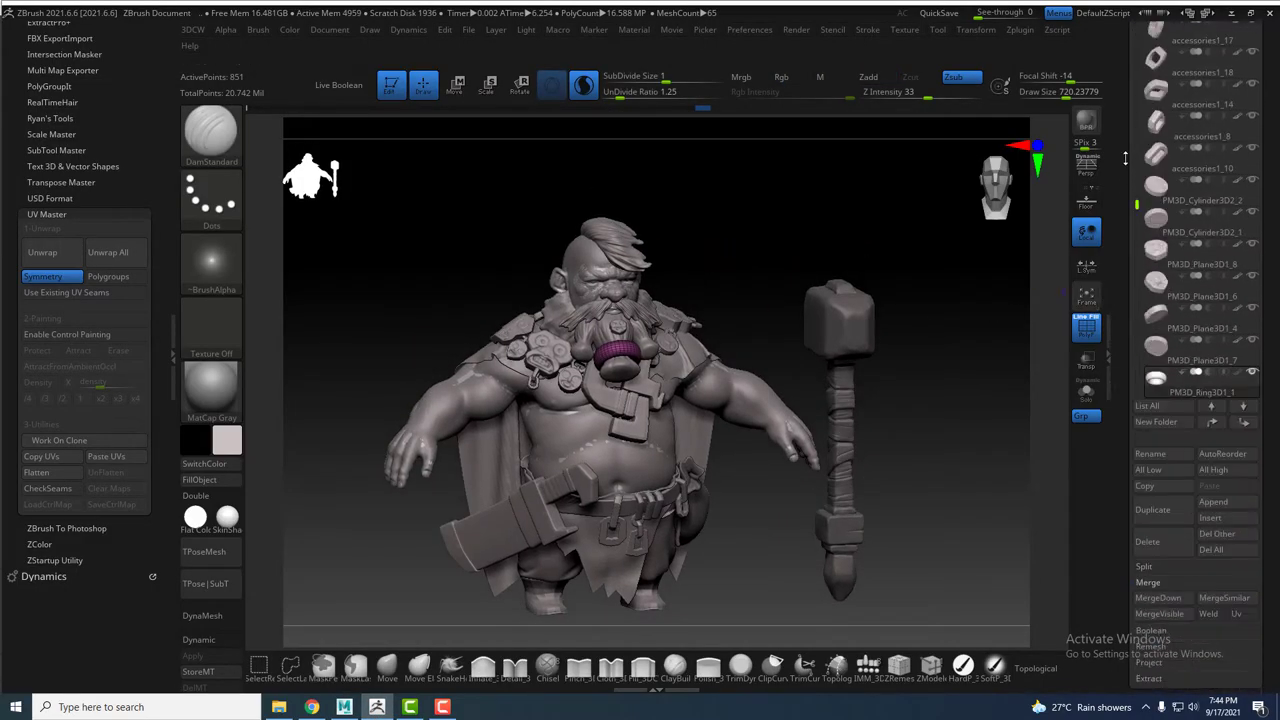
scroll(1130, 275, "down", 1)
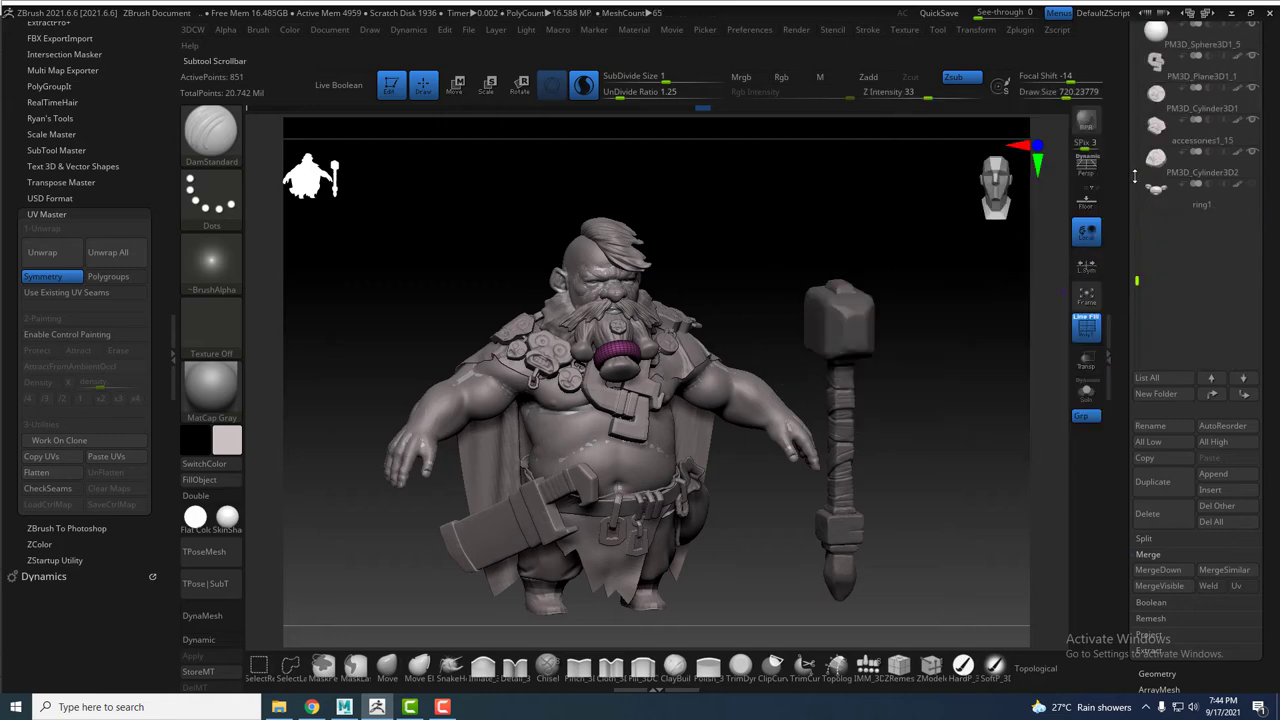
left_click(1219, 200)
right_click_drag(814, 217, 1148, 274, "ctrl")
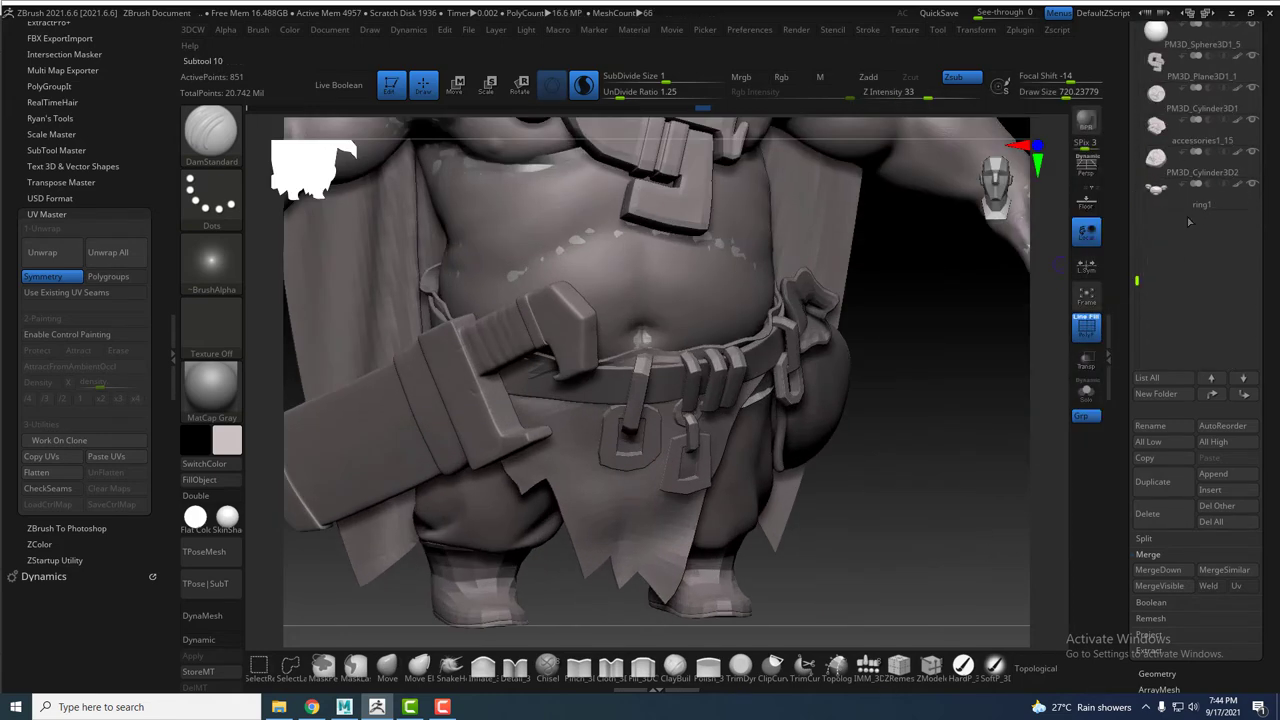
left_click(1087, 391)
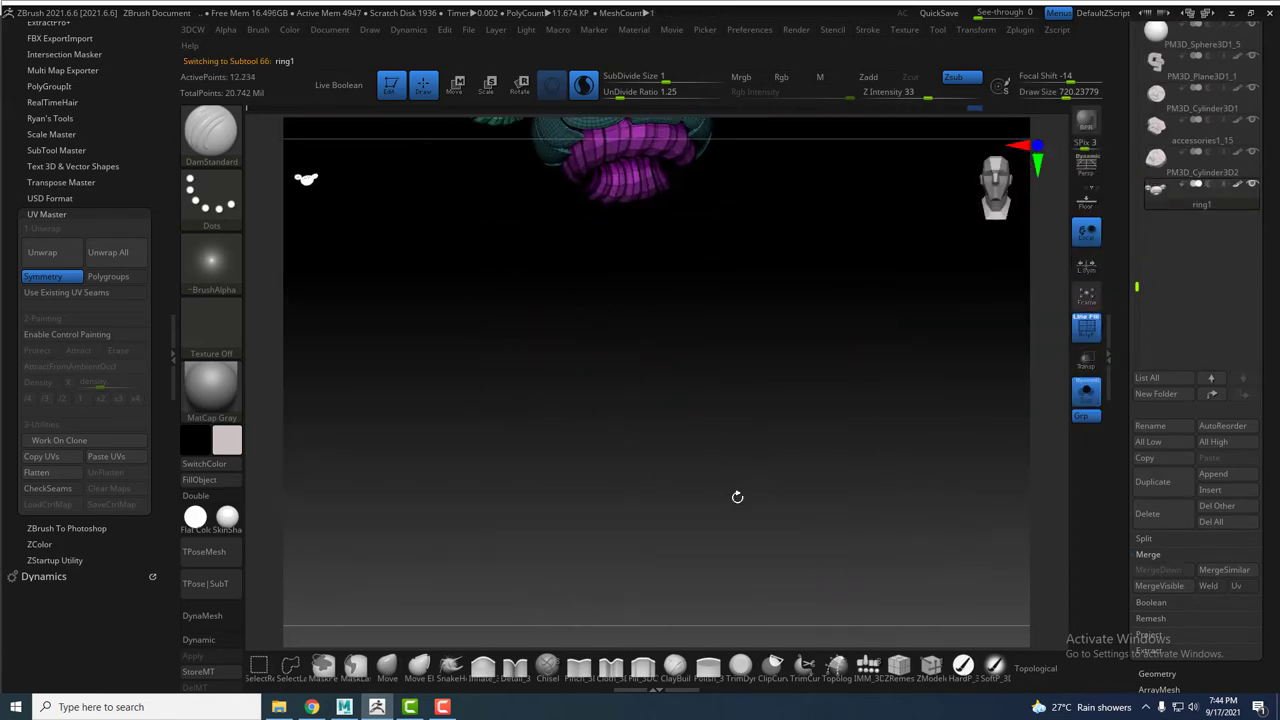
key("f")
left_click_drag(760, 433, 294, 238)
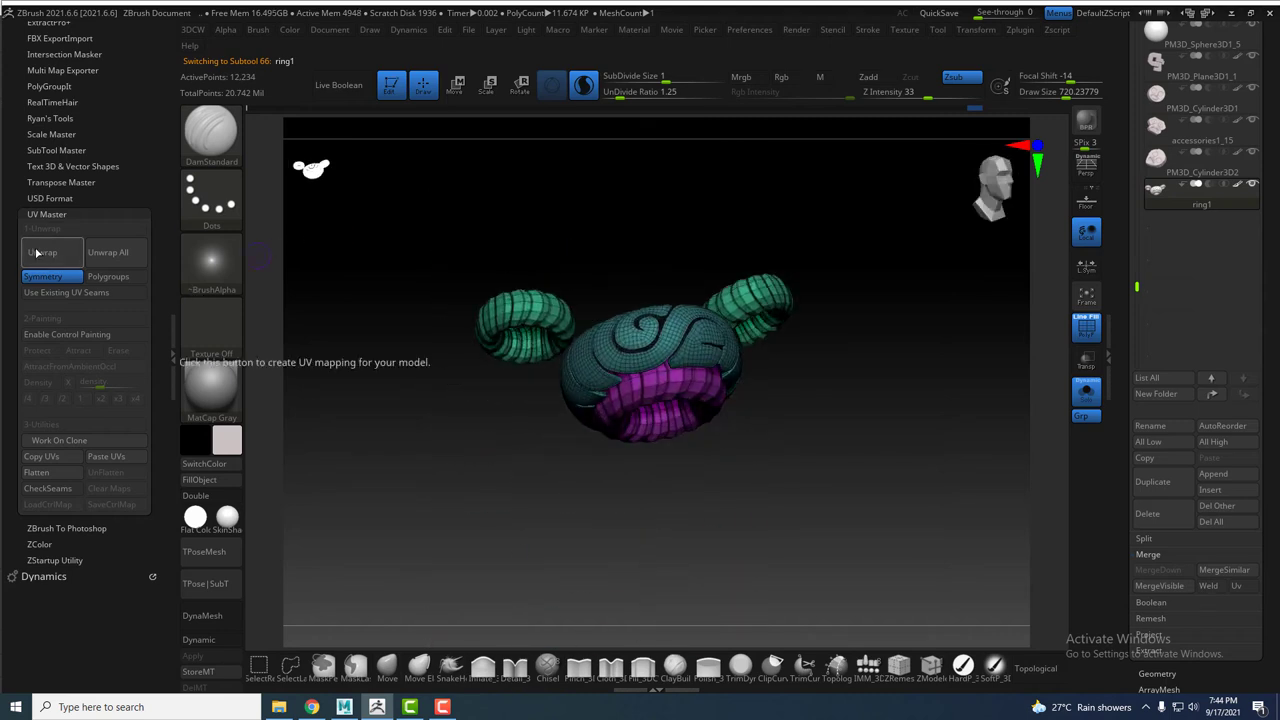
Preview ring1's 54-island UV unwrap with Morph UV, then restore the mesh
scroll(1140, 510, "down", 4)
left_click(1155, 528)
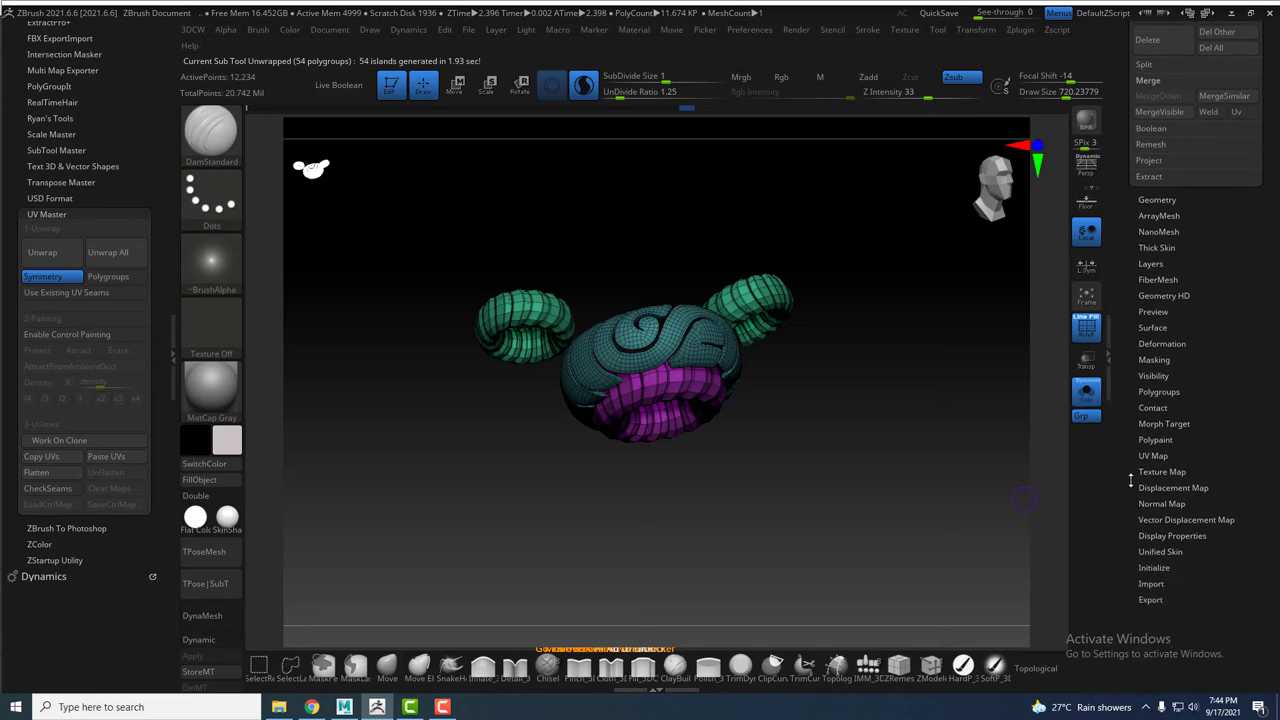
scroll(1148, 430, "down", 5)
scroll(1189, 510, "up", 4)
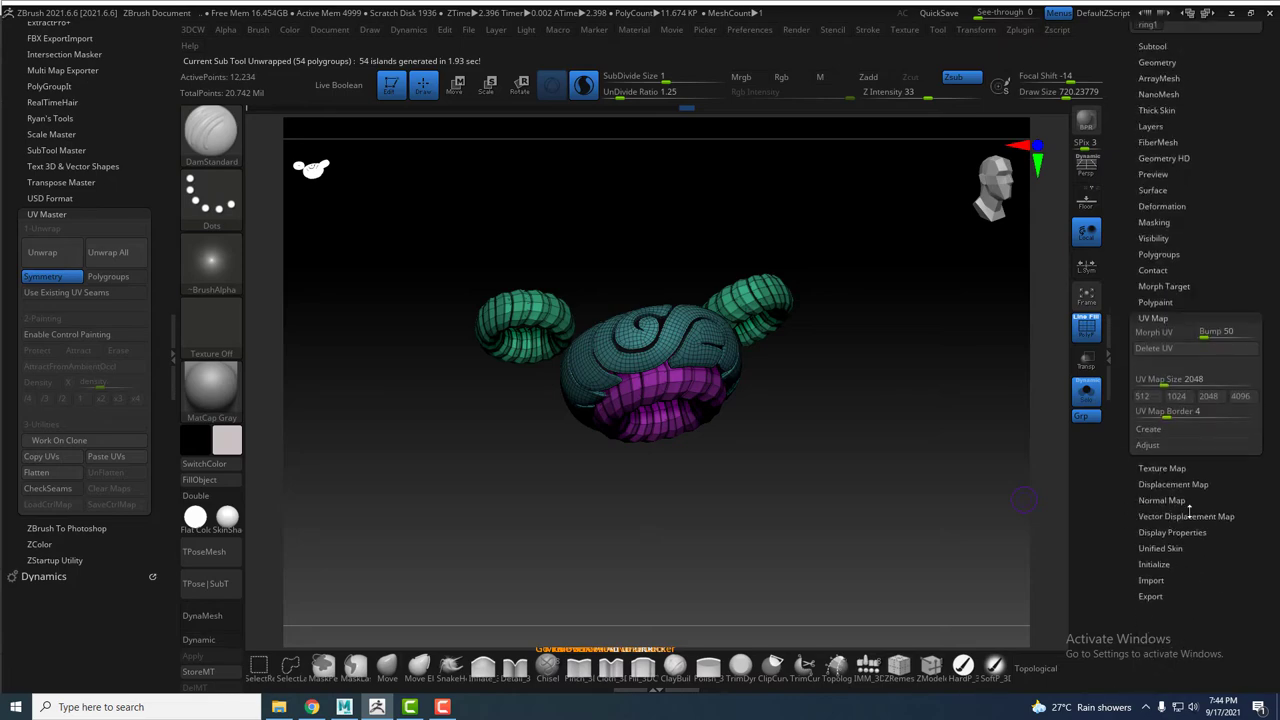
left_click(1155, 332)
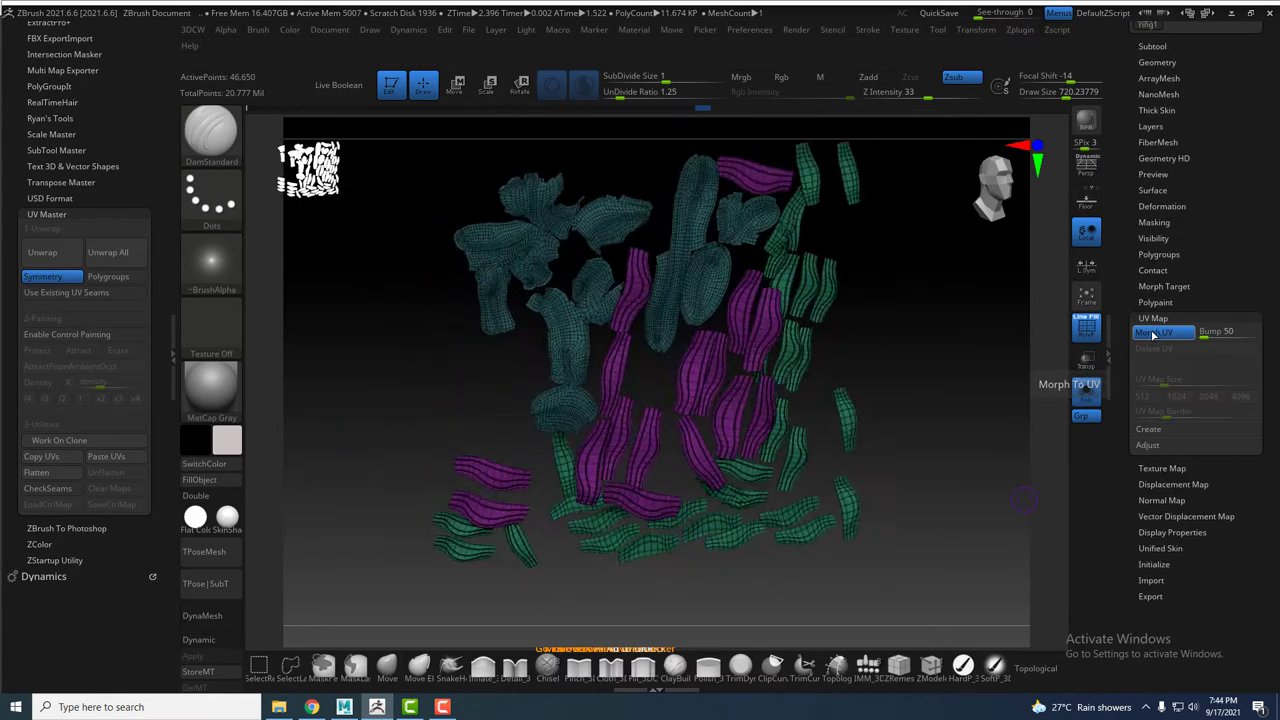
left_click(1155, 332)
scroll(1190, 200, "up", 10)
Export ring1 as ring01.obj, replacing the existing file
left_click(1228, 99)
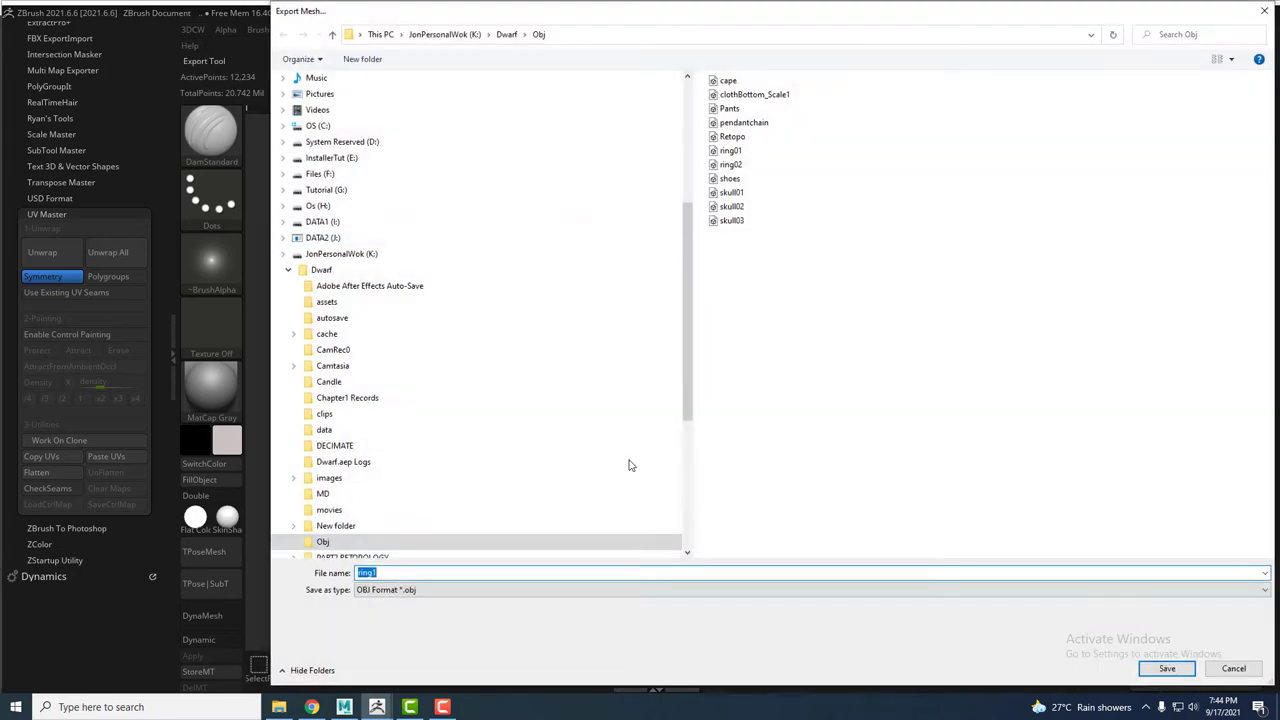
left_click(1168, 669)
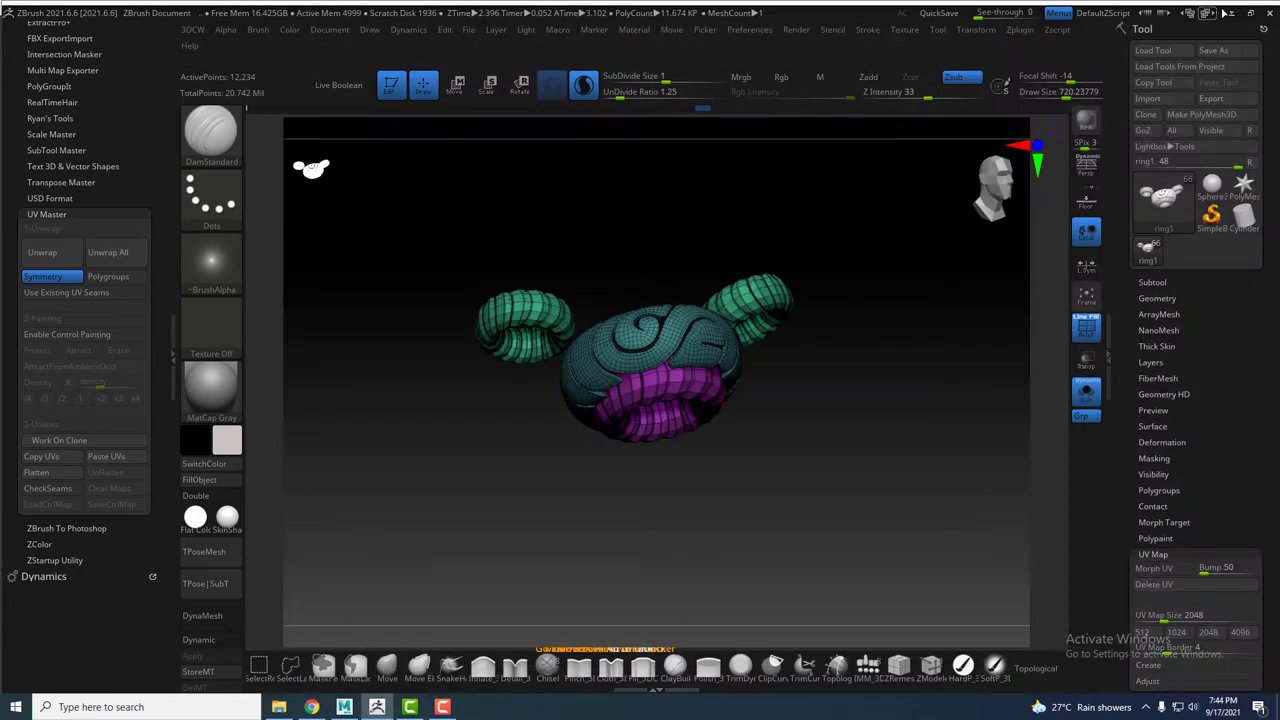
left_click(1211, 99)
left_click(1165, 668)
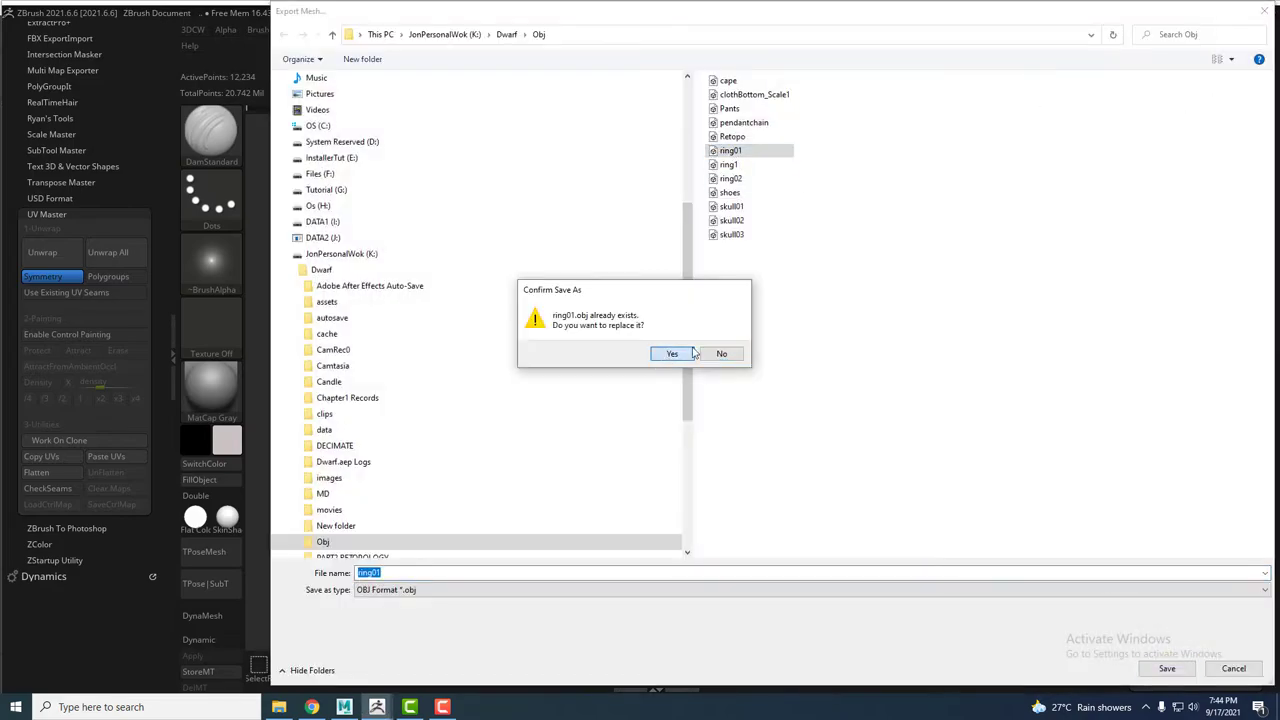
left_click(666, 355)
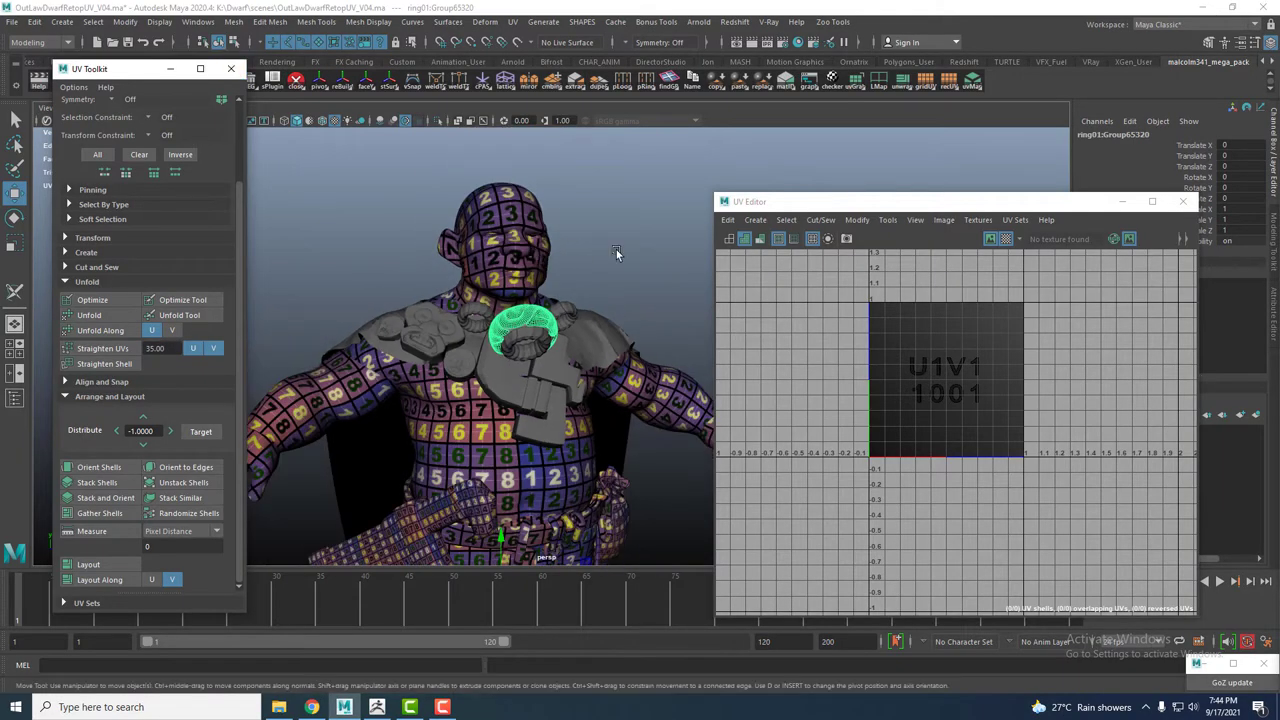
Select and delete the old rings on the dwarf's chest
left_click_drag(520, 320, 563, 298, "alt")
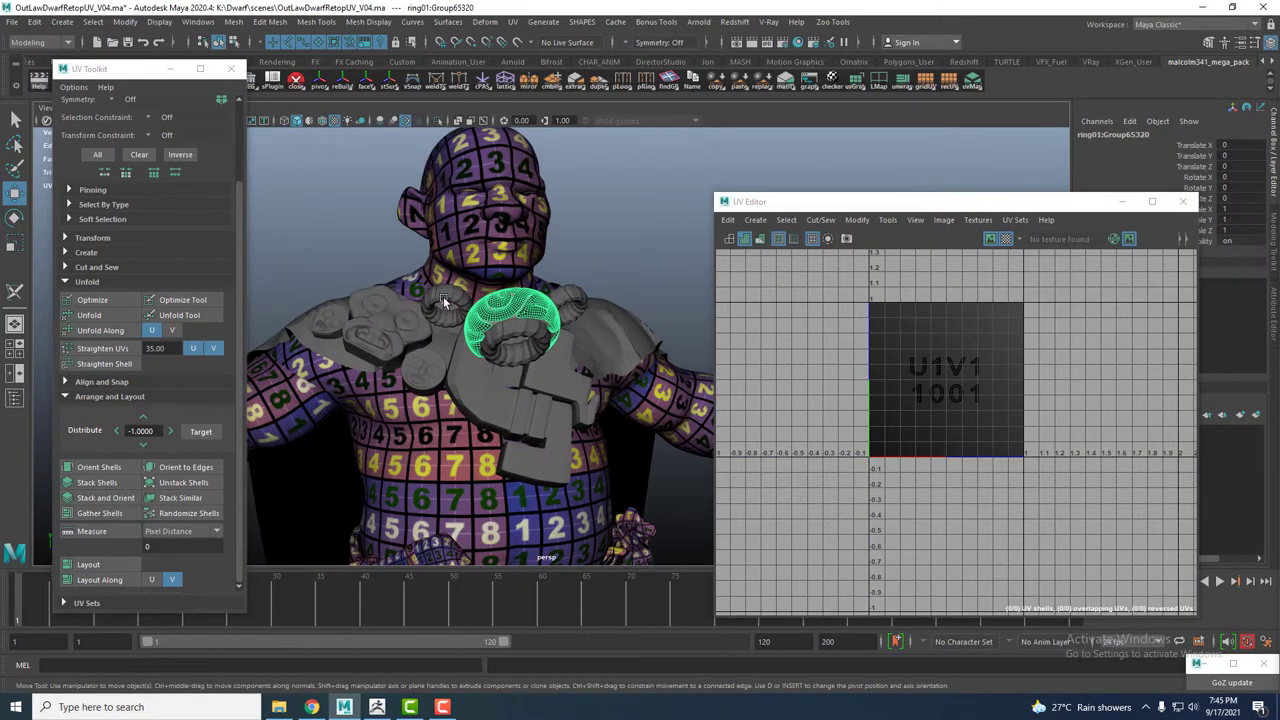
left_click(530, 306)
left_click(564, 298)
key("Delete")
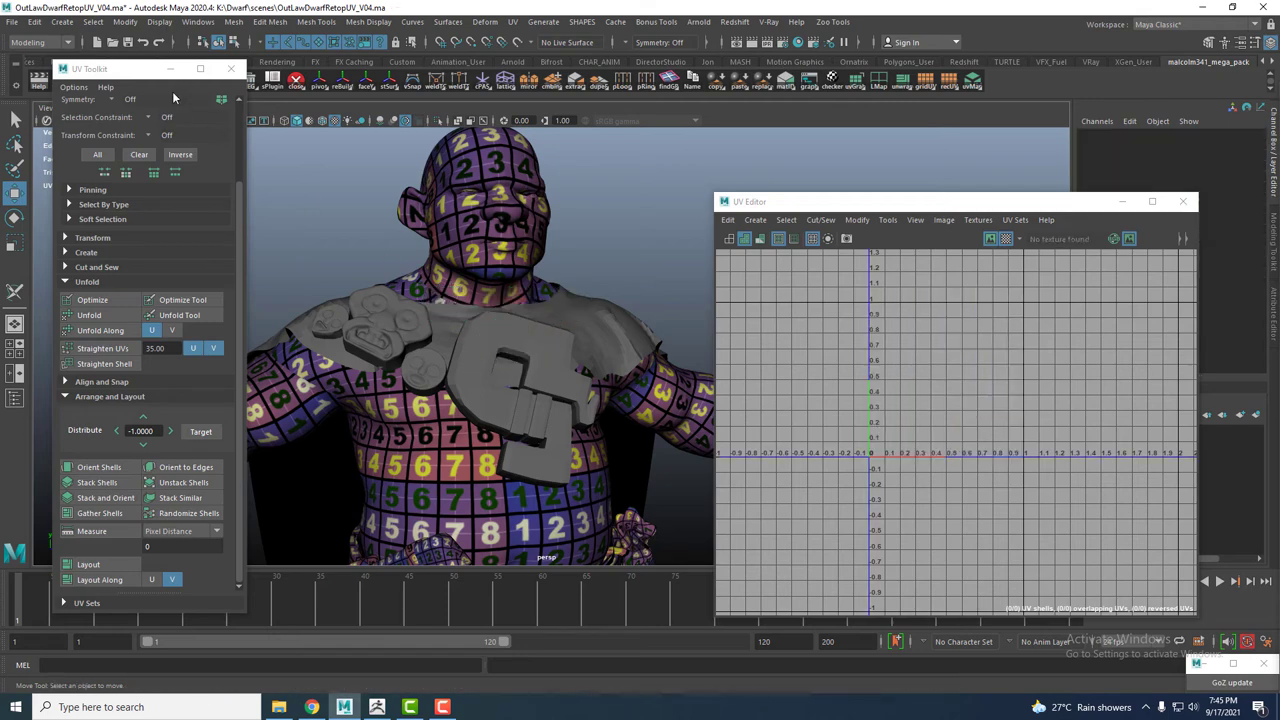
Import the re-exported ring01.obj and frame it on the character
left_click(11, 21)
left_click(60, 150)
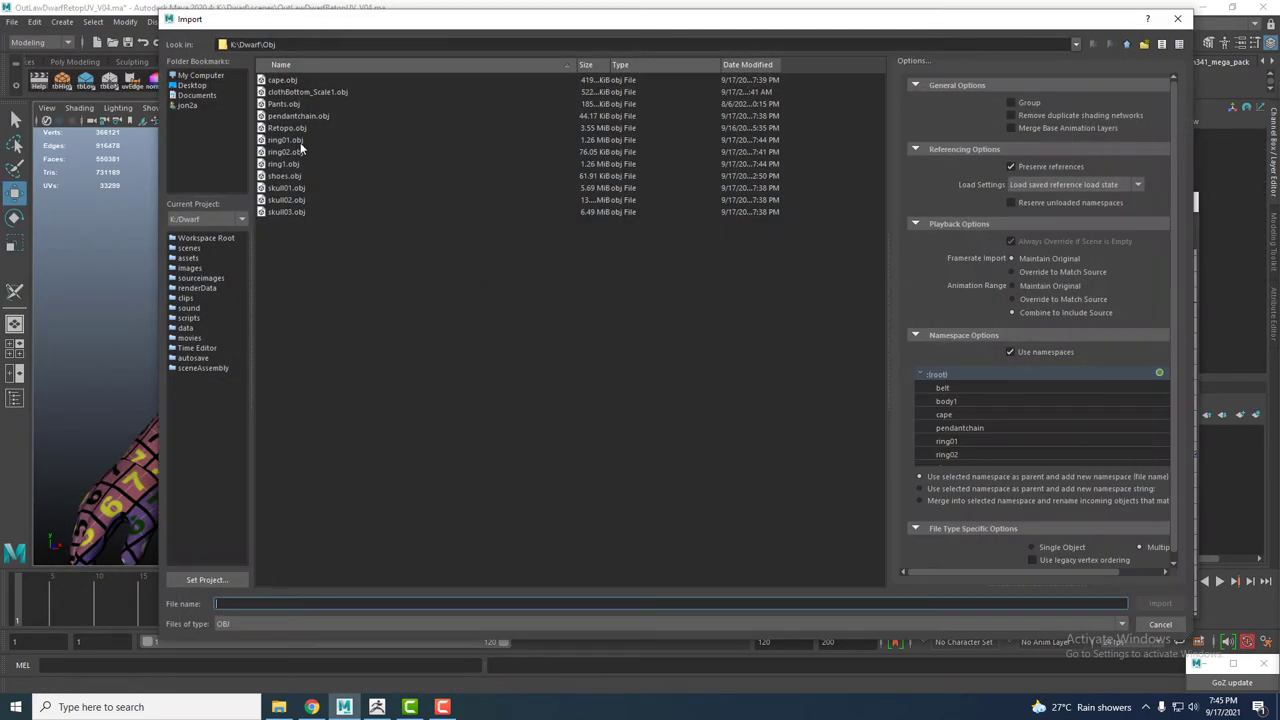
double_click(300, 142)
key("f")
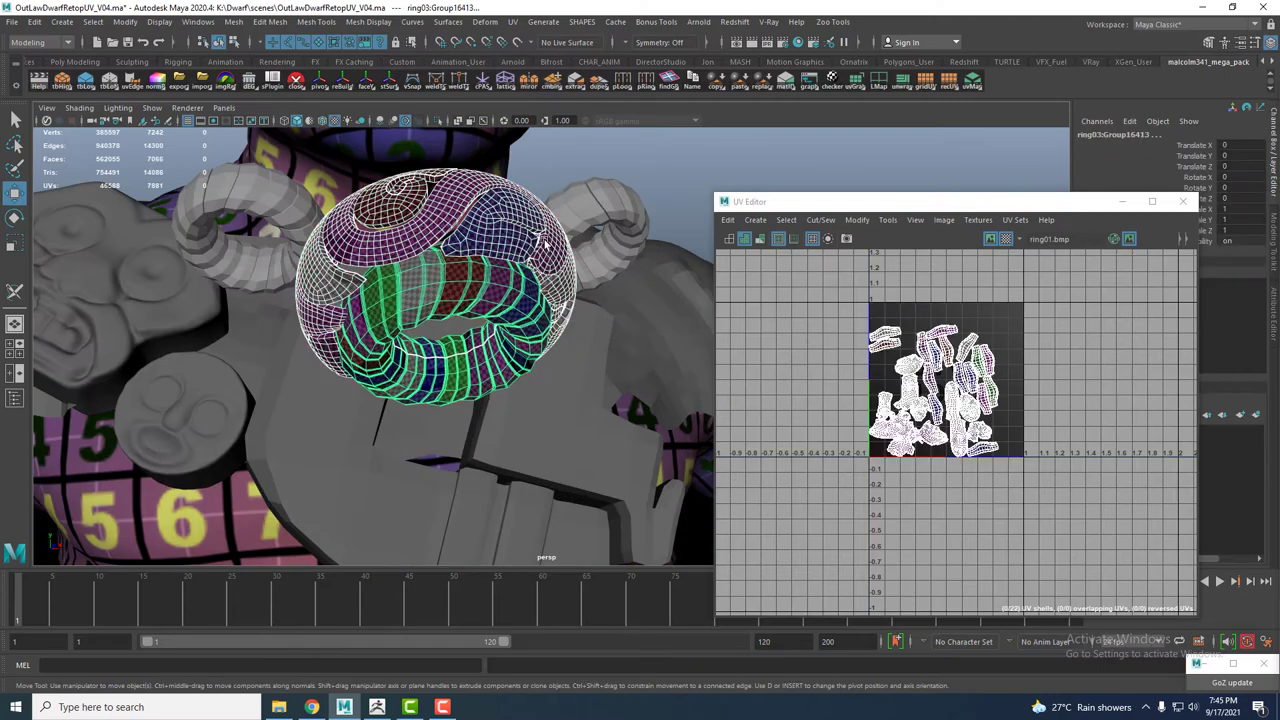
mouse_move(381, 273)
left_mouse_down("alt")
mouse_move(538, 357)
mouse_move(429, 361)
mouse_move(500, 385)
left_mouse_up("alt")
right_click_drag(500, 385, 620, 457, "alt")
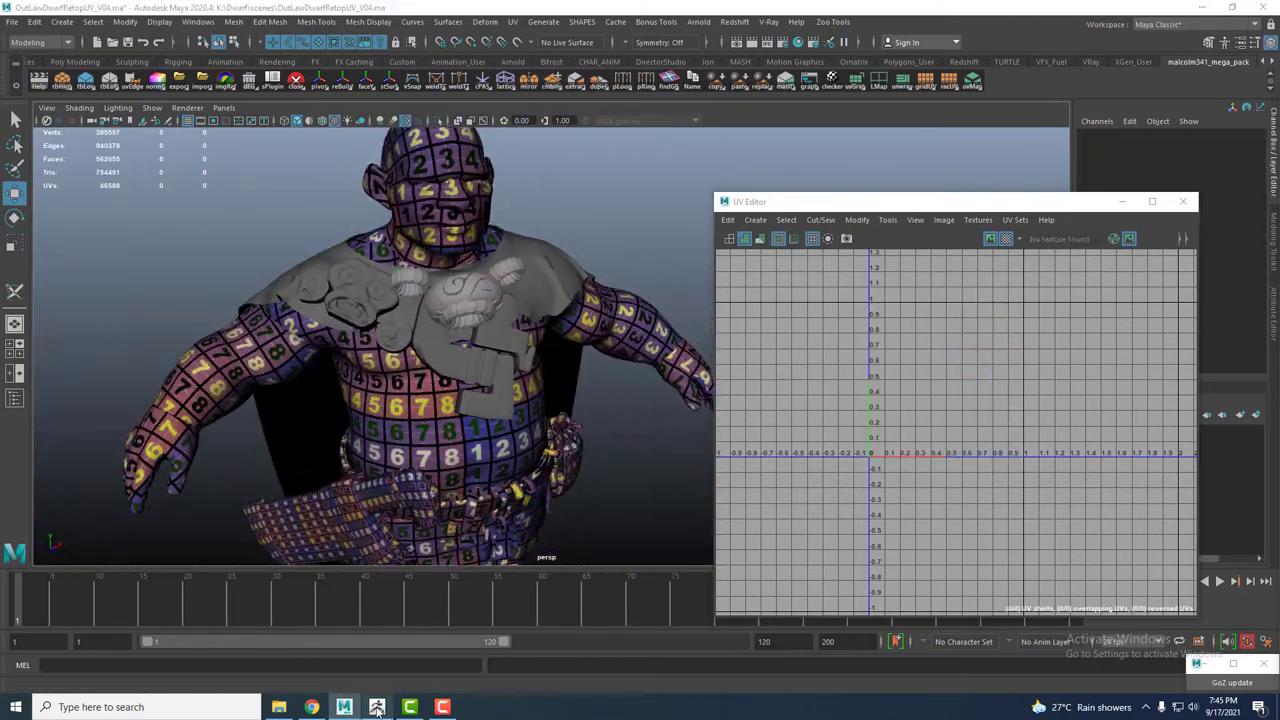
key("alt+Tab")
left_click(1152, 282)
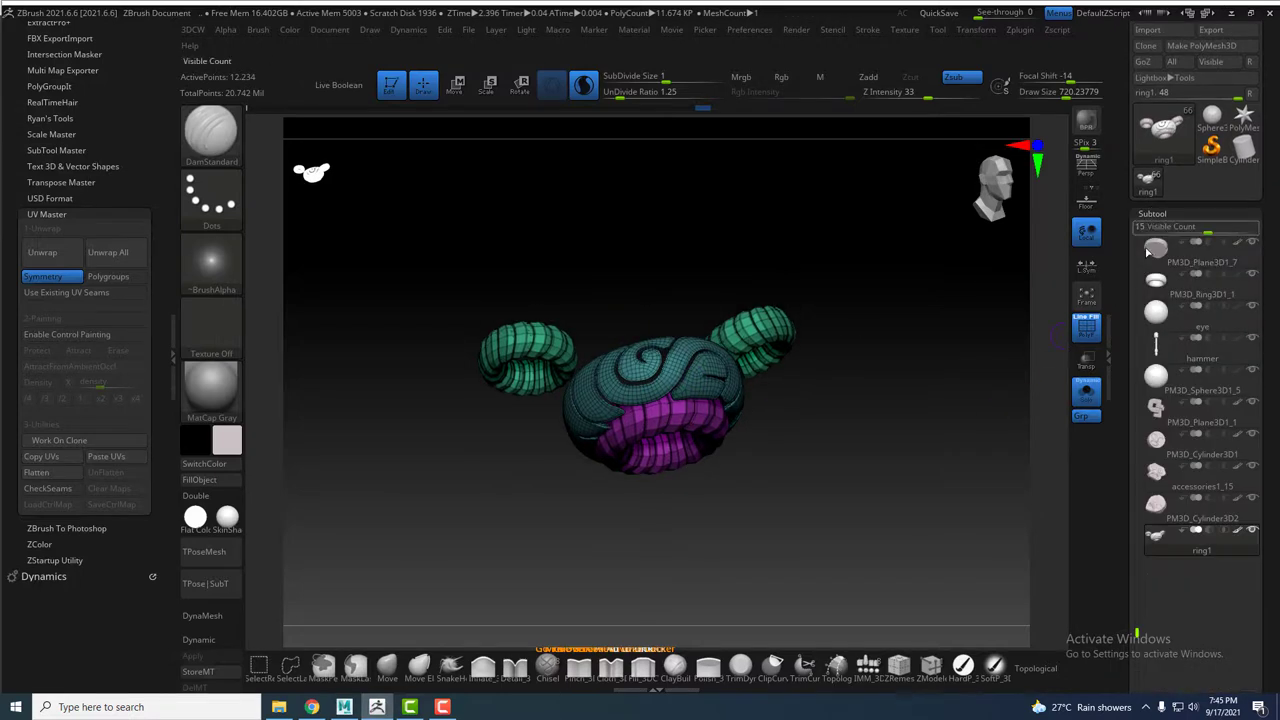
Turn off Solo and make the magenta PM3D_Ring3D1_1 ring the active subtool
left_click(1088, 395)
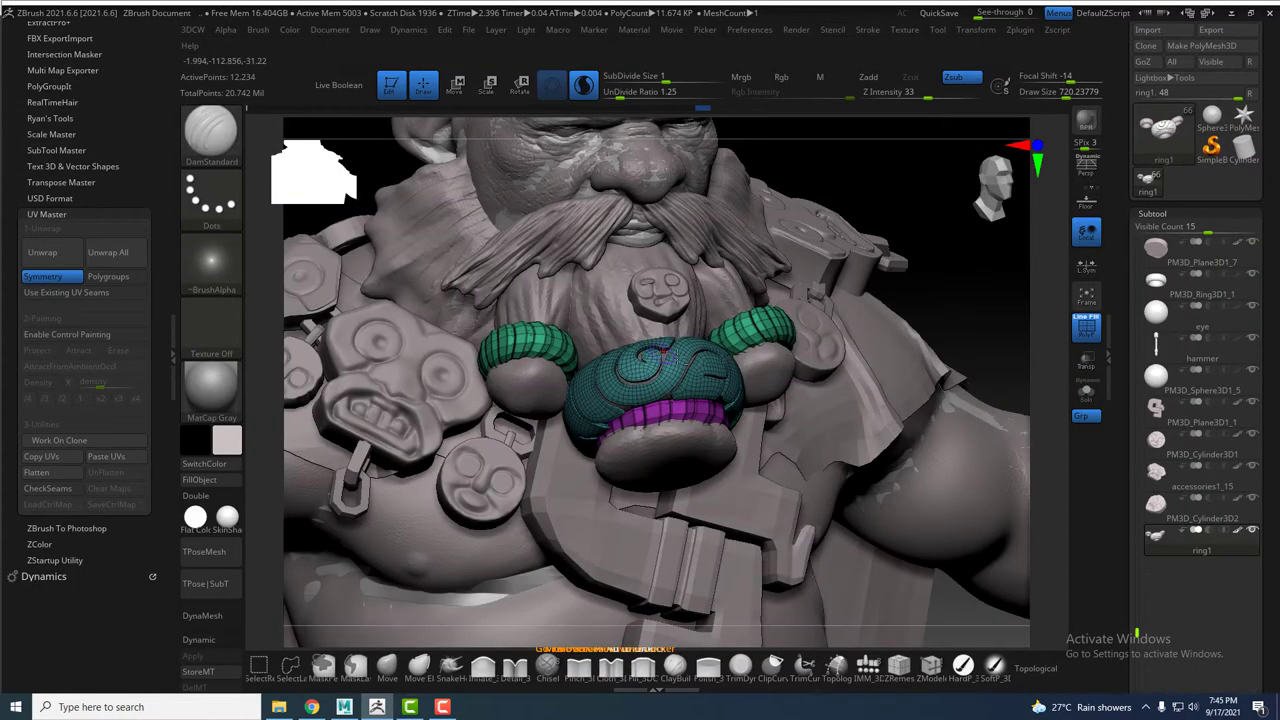
left_click(683, 370, "alt")
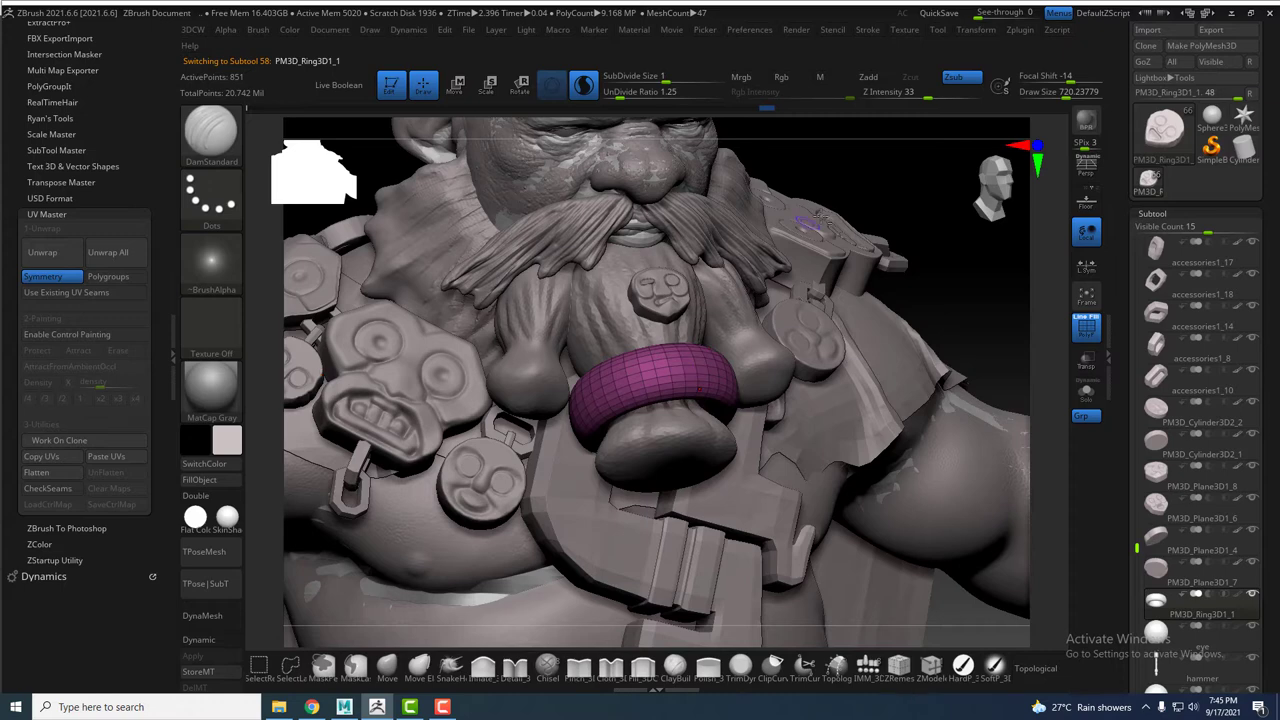
left_click(1155, 213)
Export the ring as ring02.obj, replacing the earlier file
scroll(1160, 380, "down", 3)
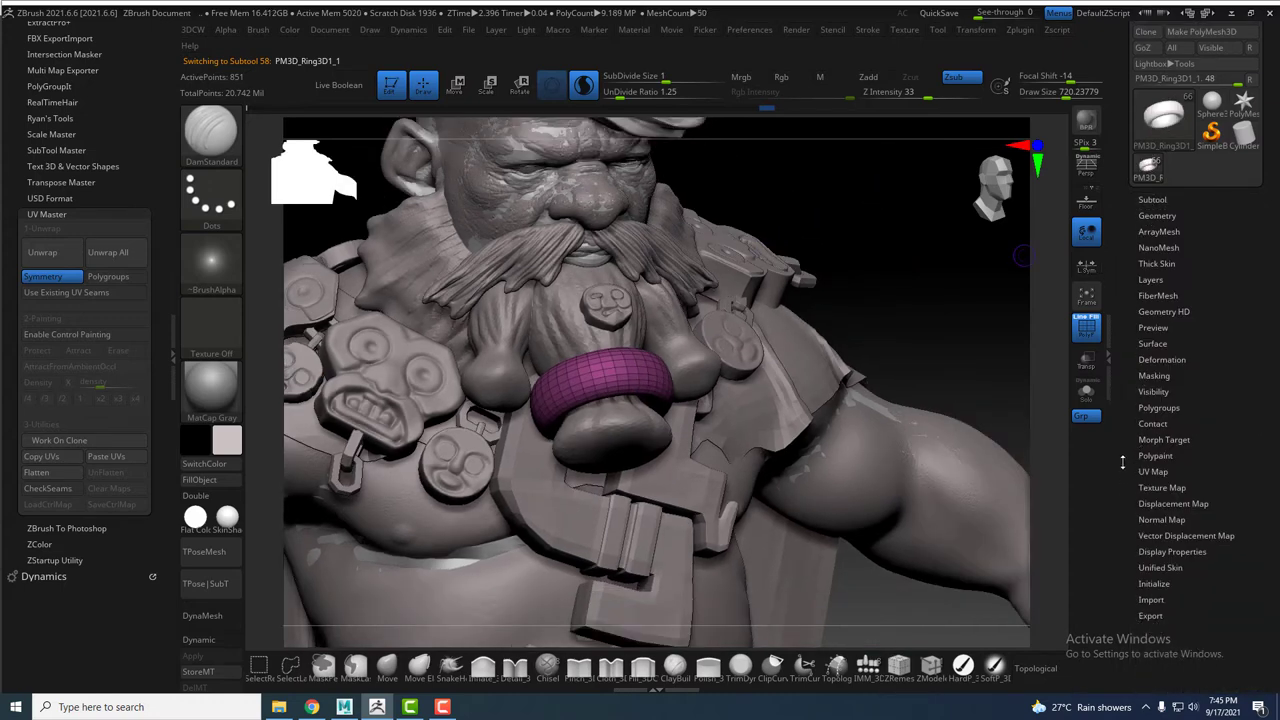
left_click(1153, 346)
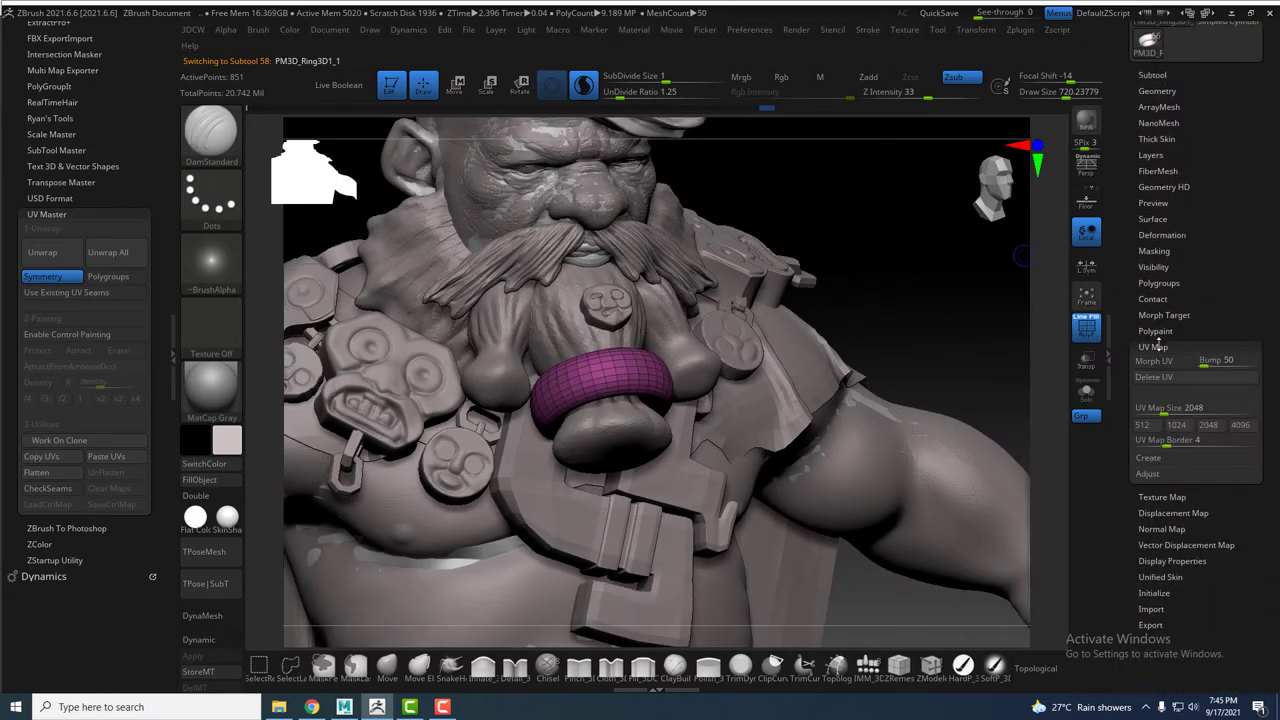
left_click(1153, 346)
scroll(1160, 300, "up", 5)
left_click(1235, 110)
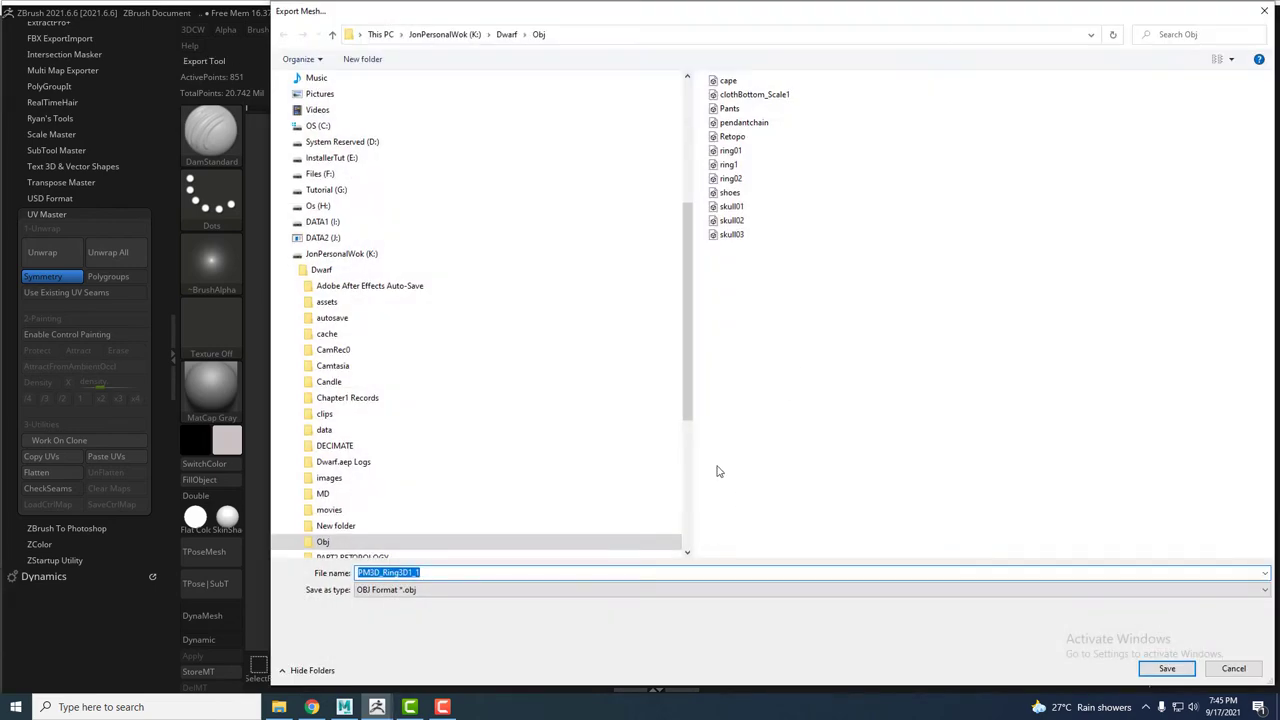
type("ring02")
left_click_drag(373, 573, 390, 573)
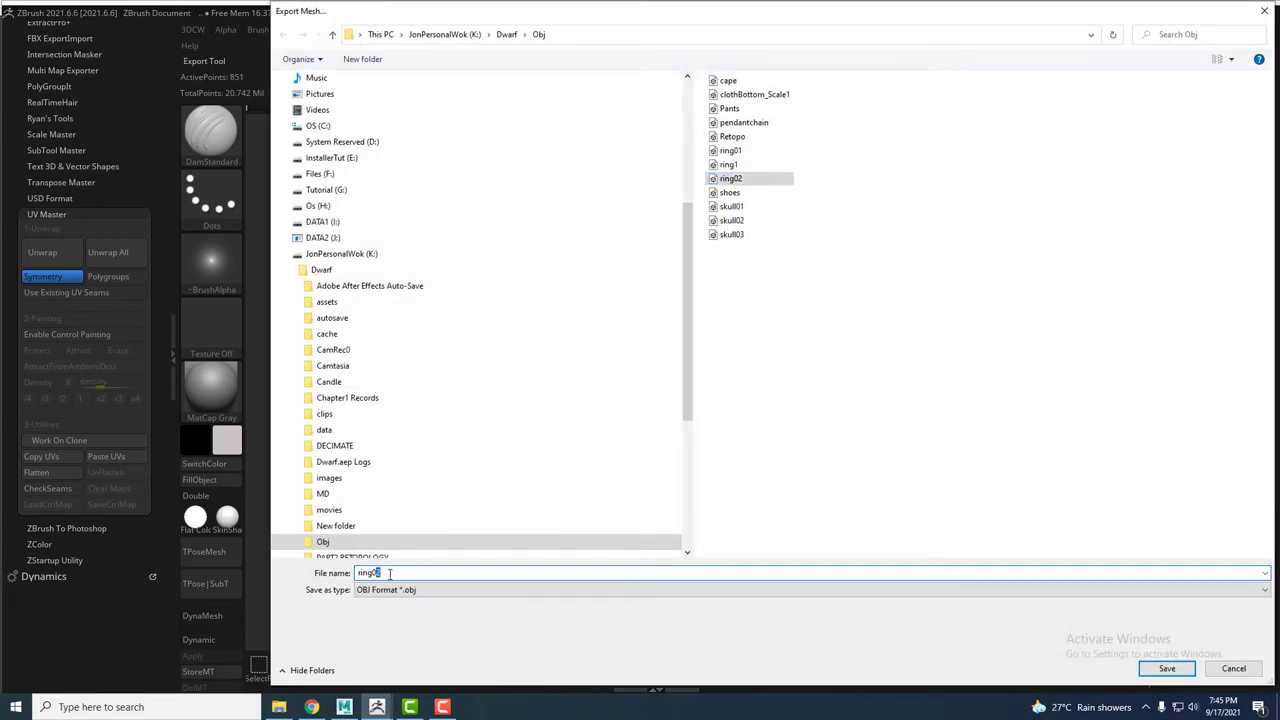
key("Return")
Import ring03.obj from the Dwarf Obj folder into the Maya scene
key("alt+Tab")
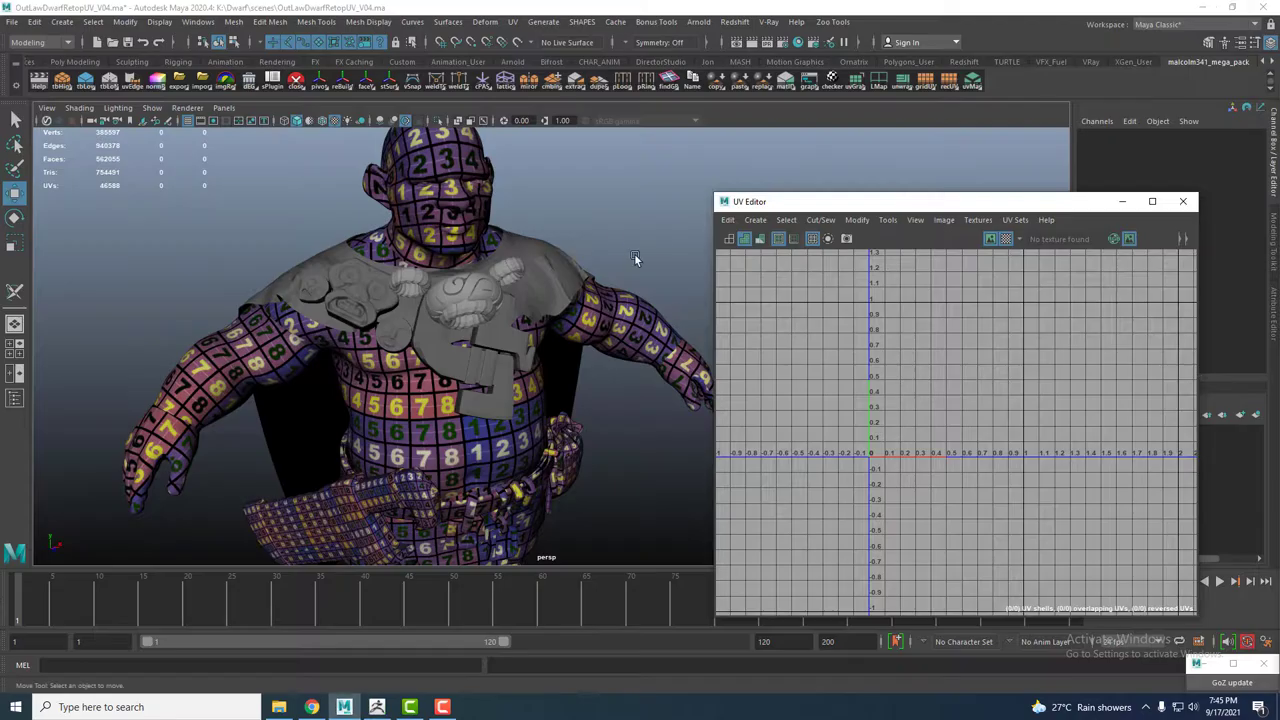
left_click(12, 21)
left_click(45, 164)
left_click(285, 188)
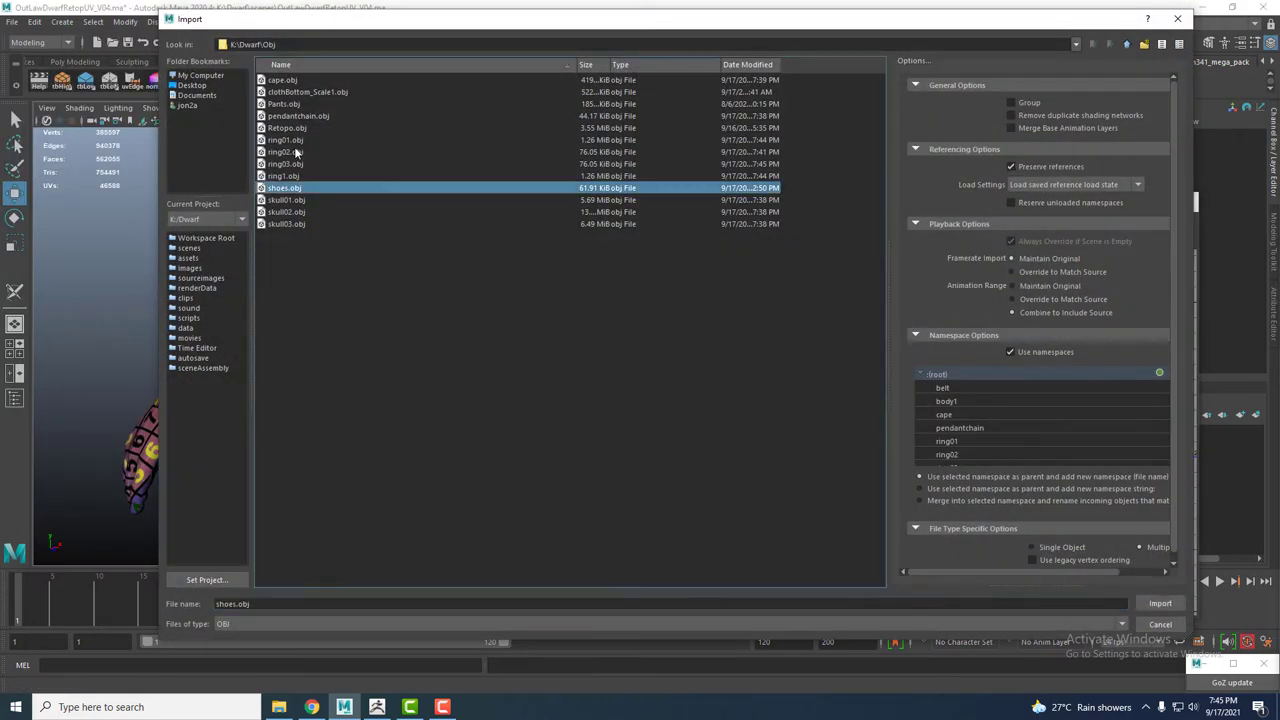
double_click(299, 165)
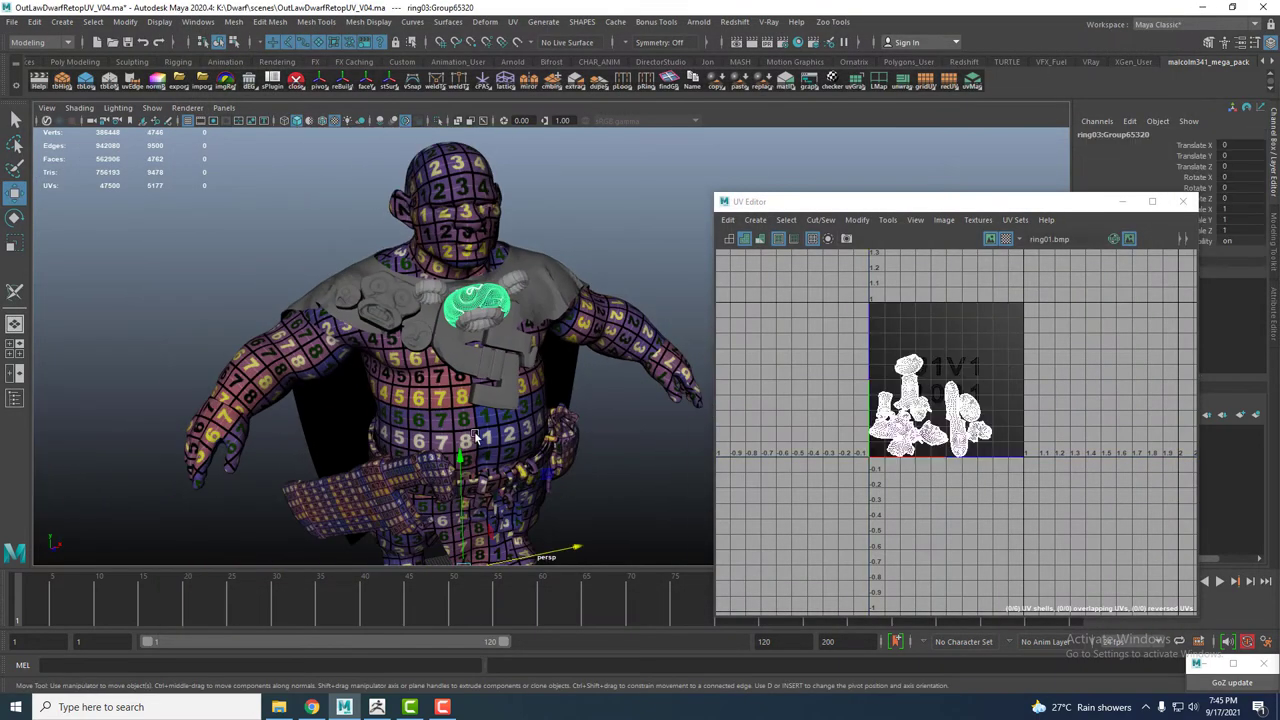
Move the imported ring aside and separate the grey ring04 mesh into pieces
left_click(707, 62)
left_click_drag(458, 470, 385, 468)
key("f")
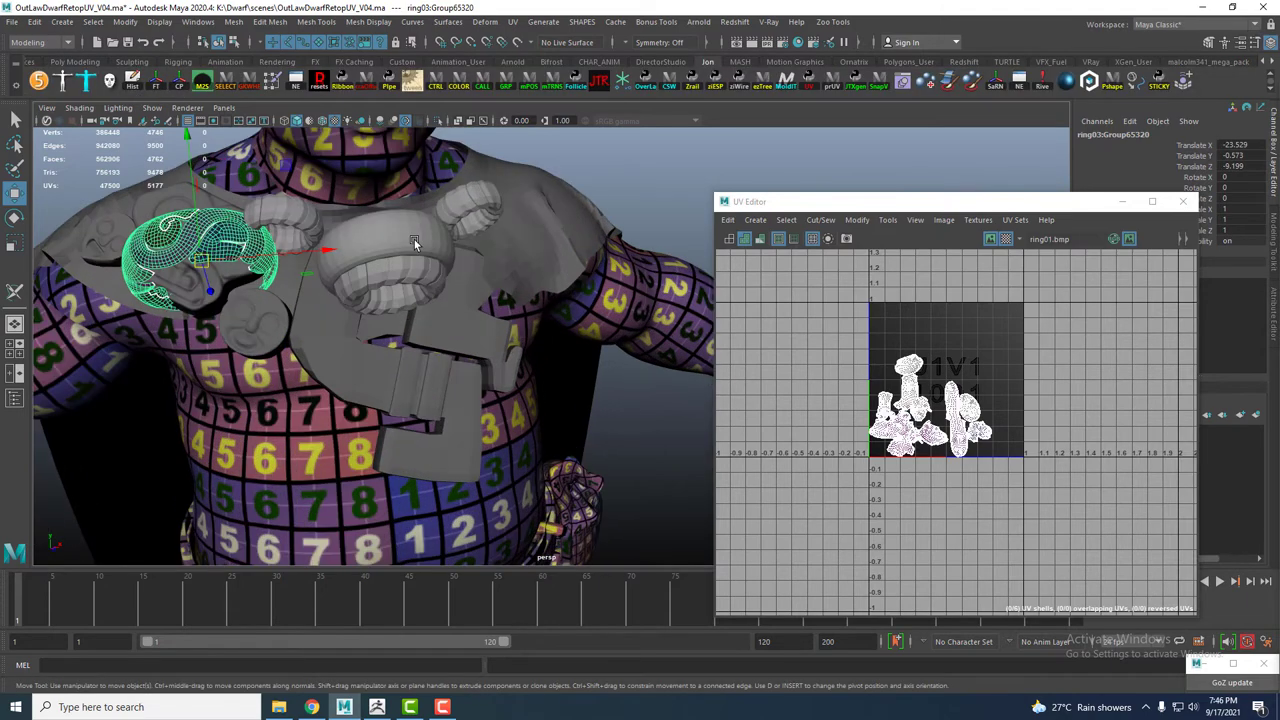
left_click(415, 244)
key("f")
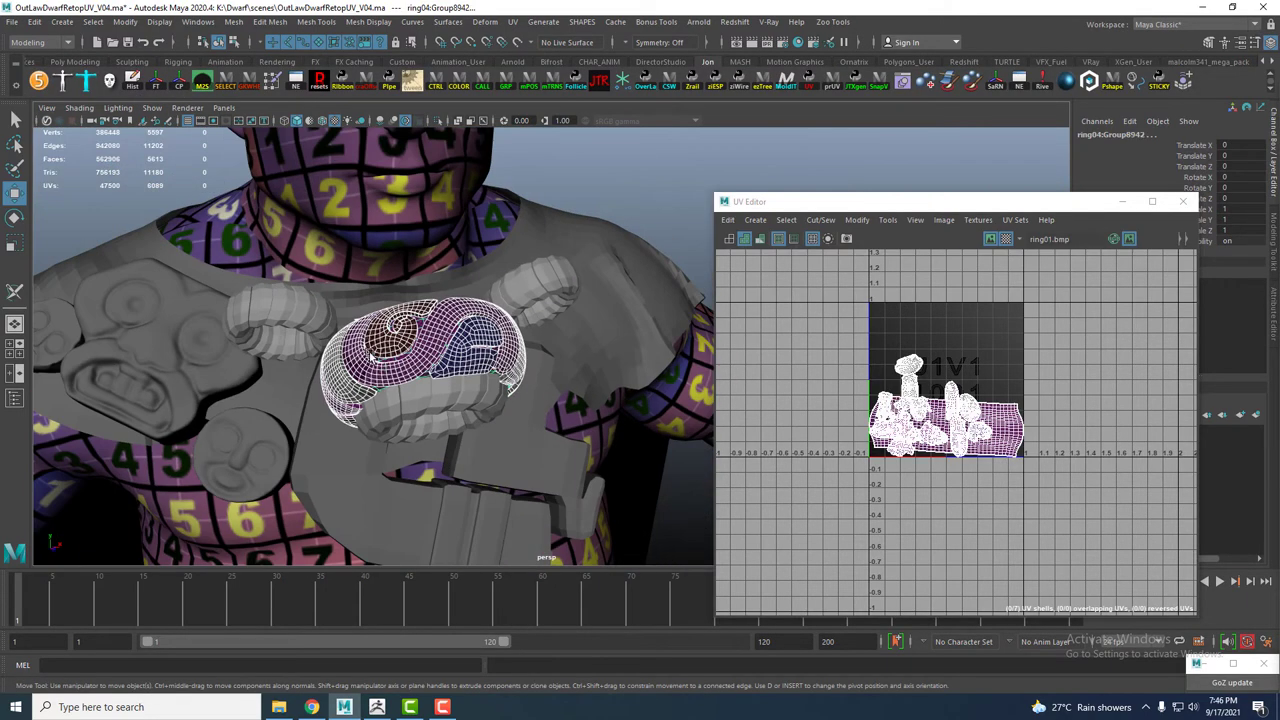
left_click(230, 25)
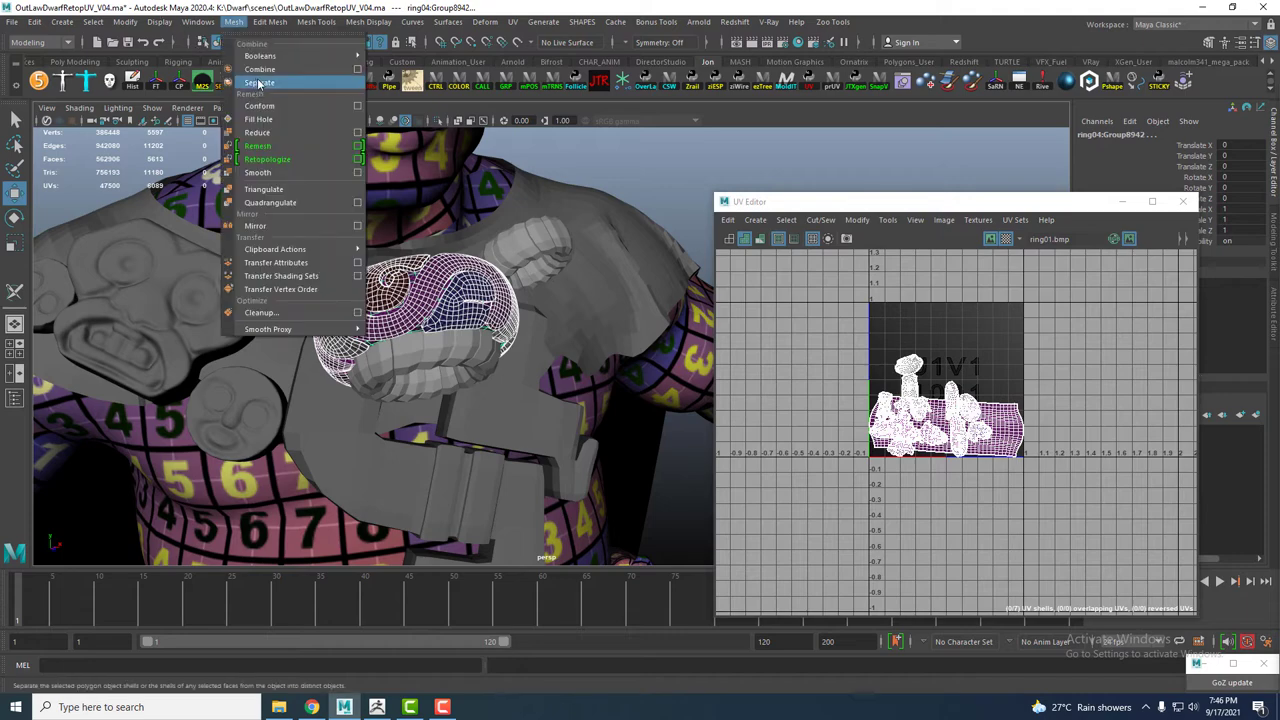
left_click(285, 84)
Select a ring piece and move its band UV shell down to the tile below
left_click(448, 279)
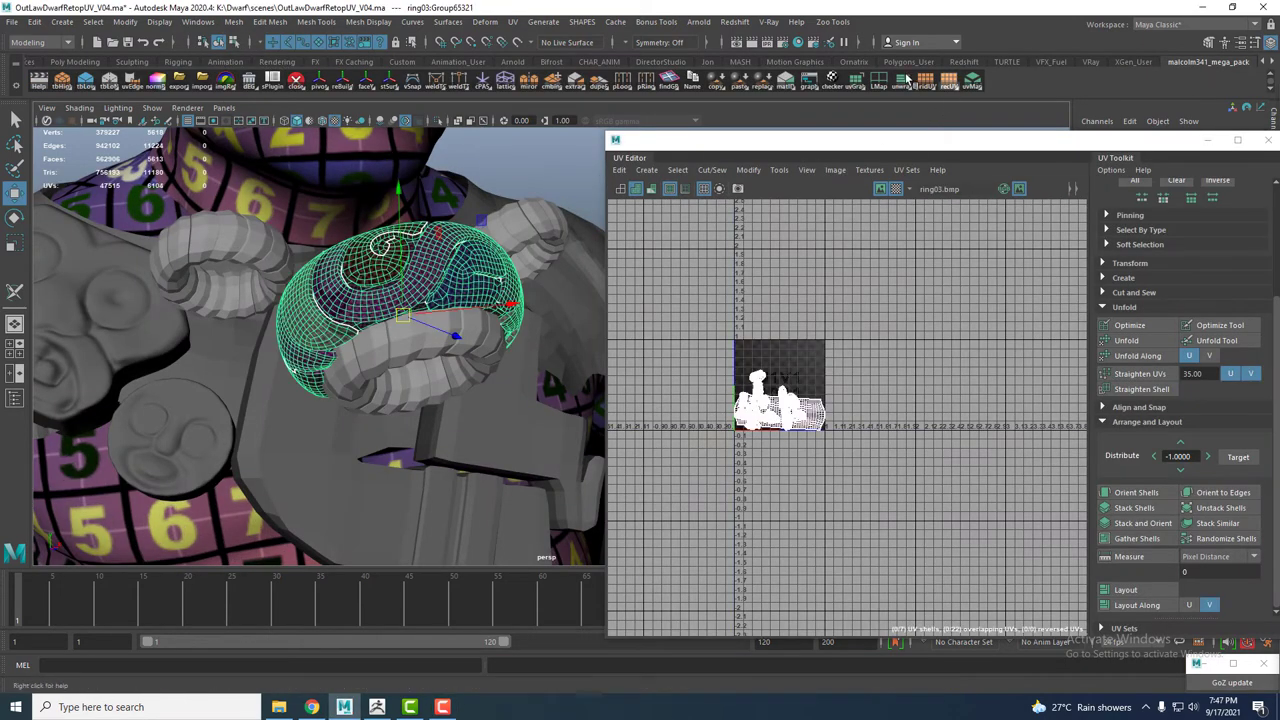
left_click_drag(1125, 160, 1082, 158)
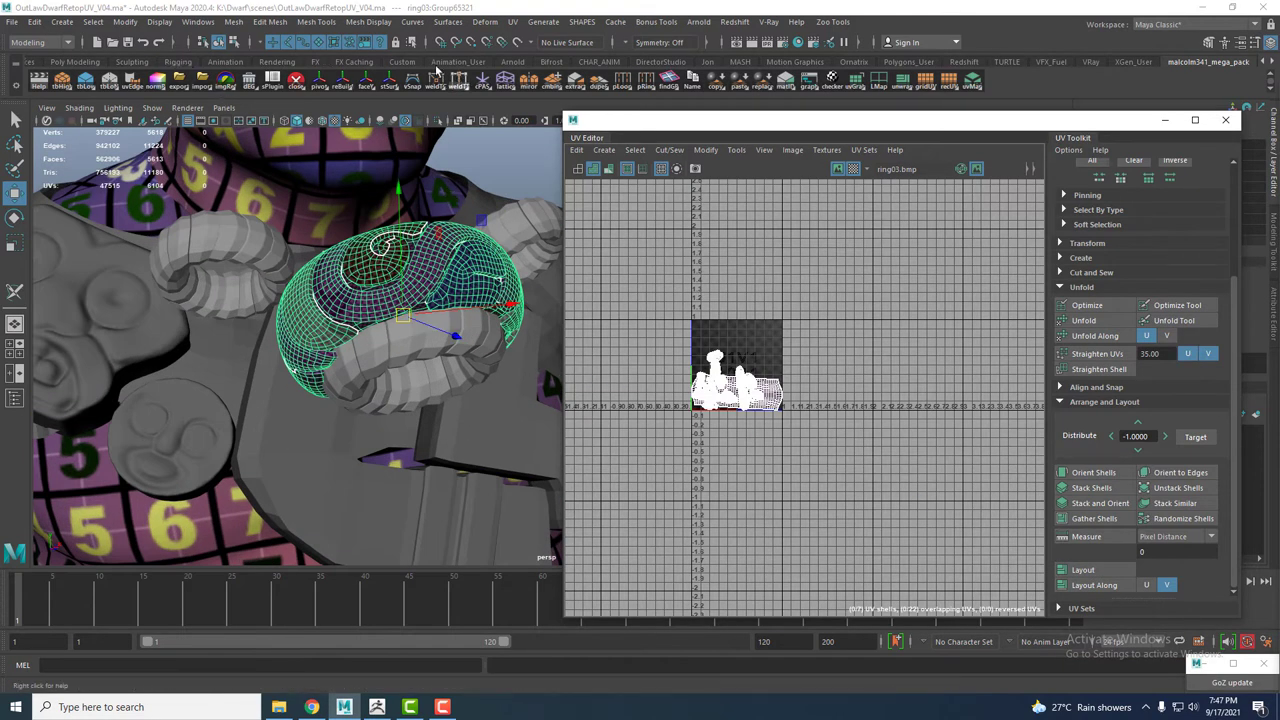
left_click(707, 61)
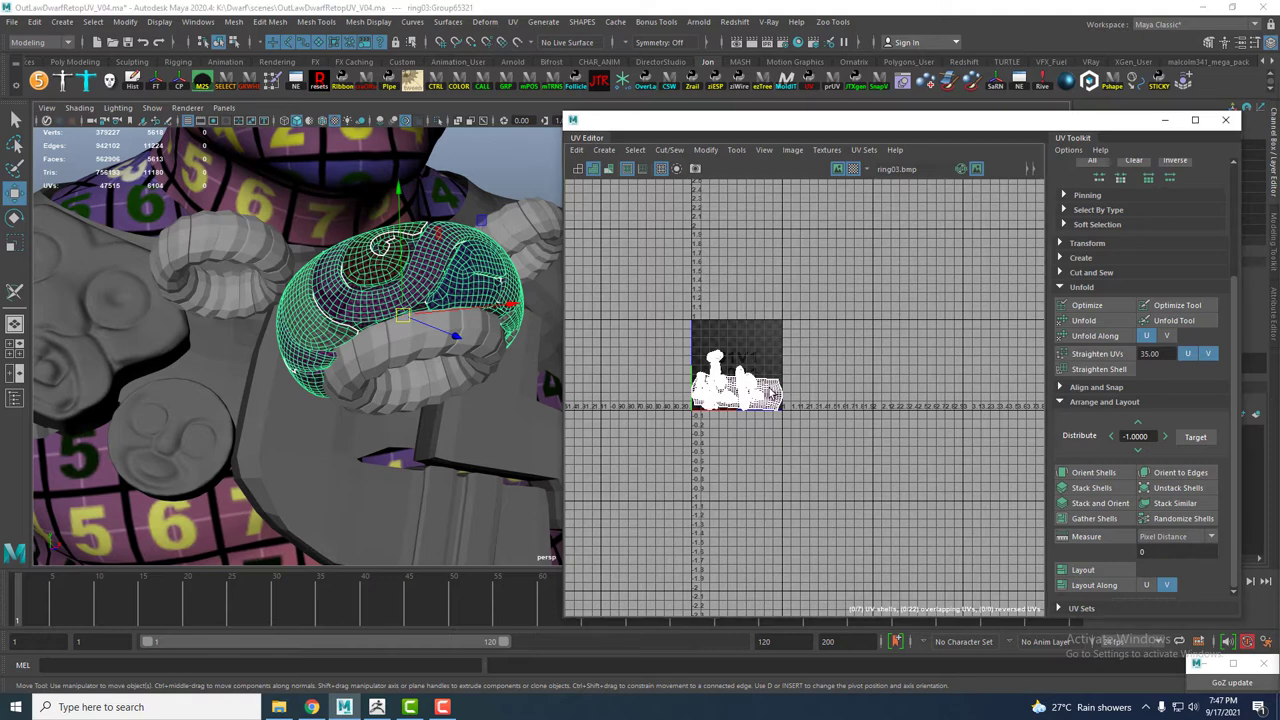
right_click_drag(772, 400, 770, 510)
left_click(735, 392)
left_click_drag(735, 392, 728, 485)
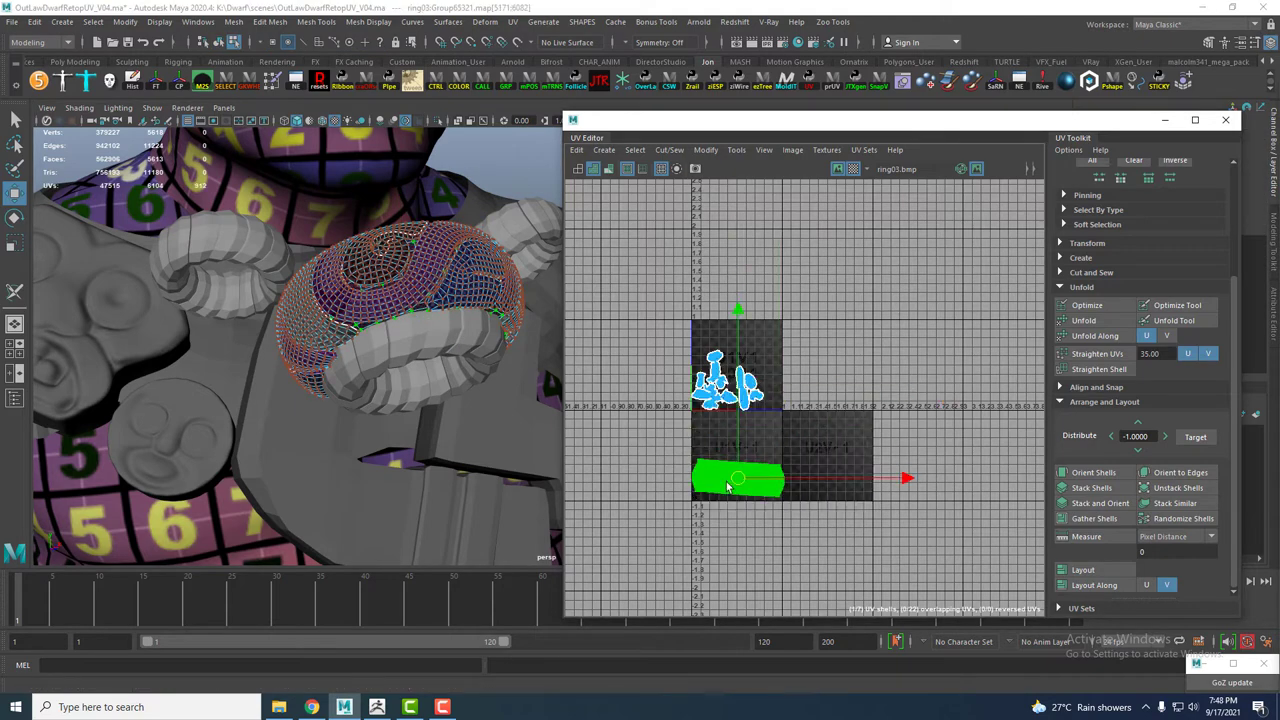
Combine the rings and the fist piece into a single mesh
right_click_drag(415, 265, 420, 250)
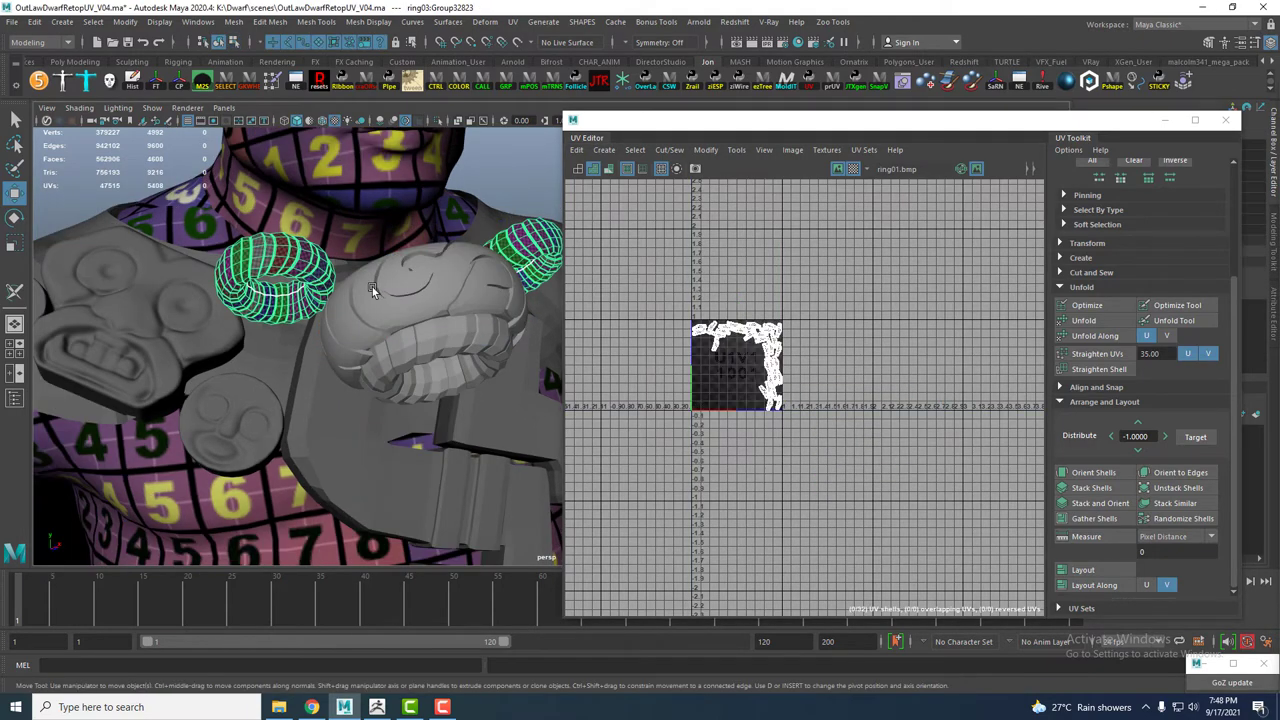
left_click(400, 297, "shift")
left_click_drag(420, 355, 428, 356, "alt")
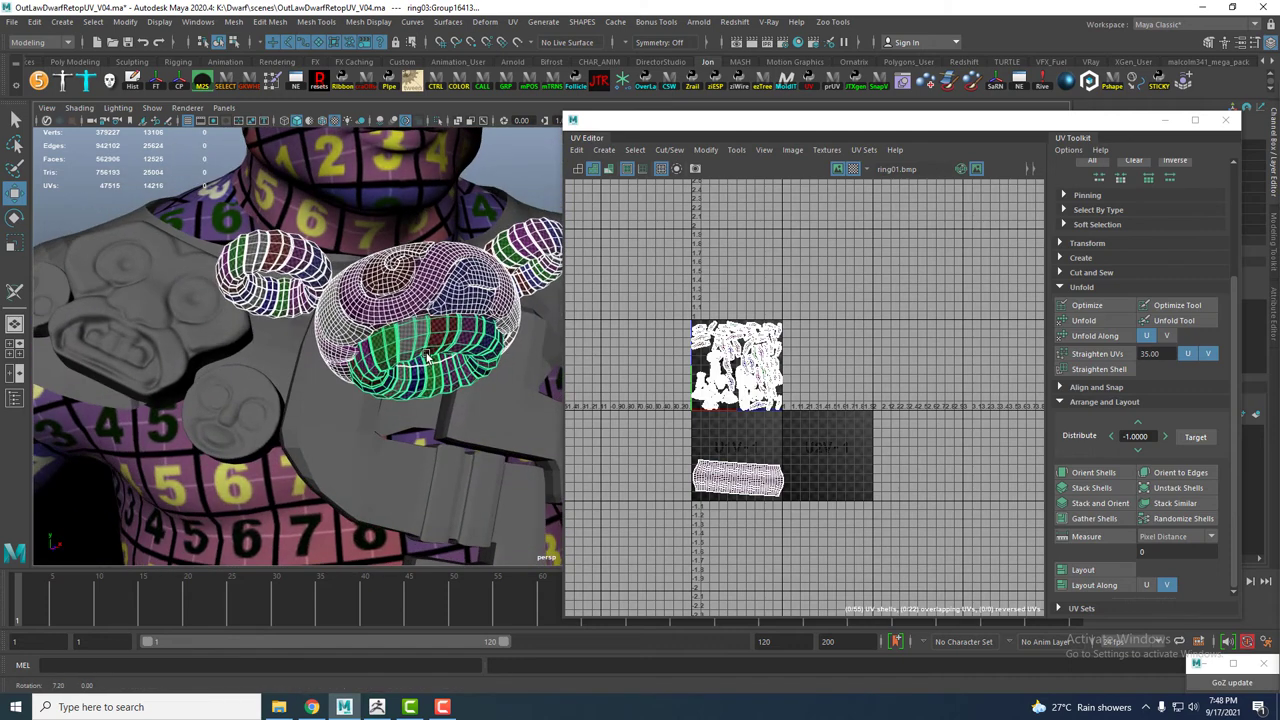
left_click(233, 21)
left_click(290, 70)
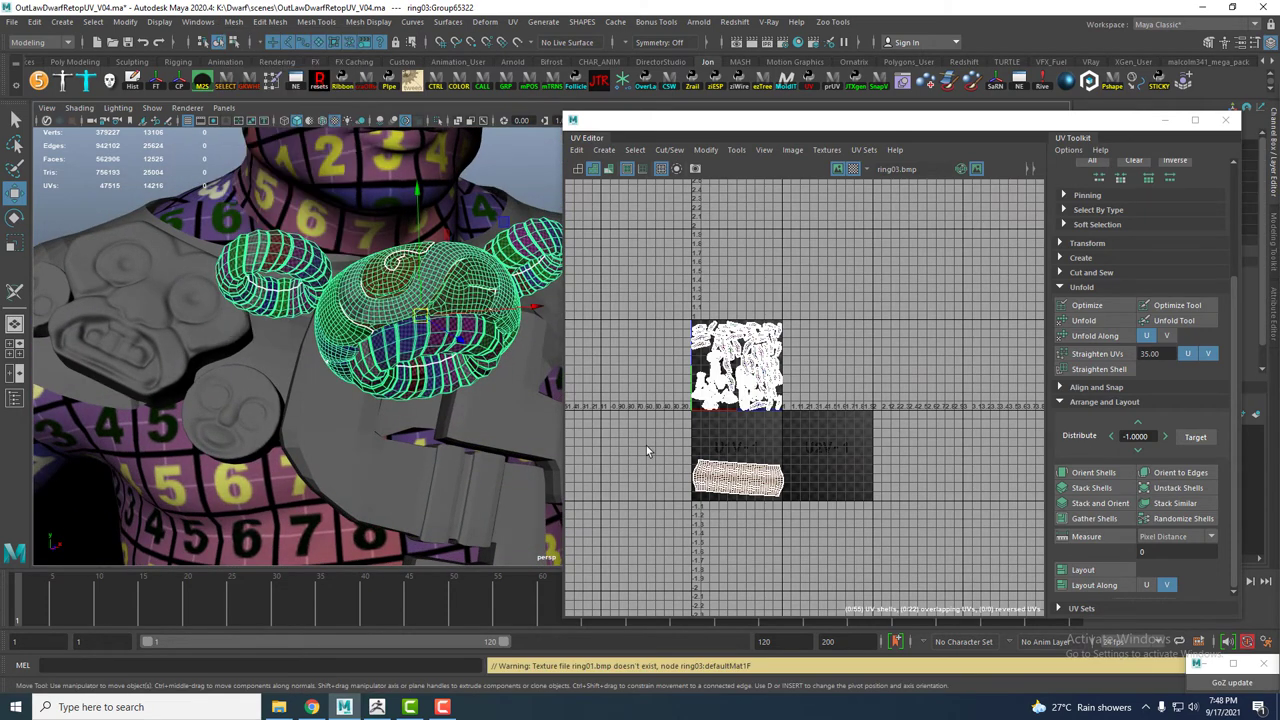
Move the band UV shell up into the 0–1 tile and scale it down to fit
scroll(780, 470, "up", 3)
right_click(727, 488)
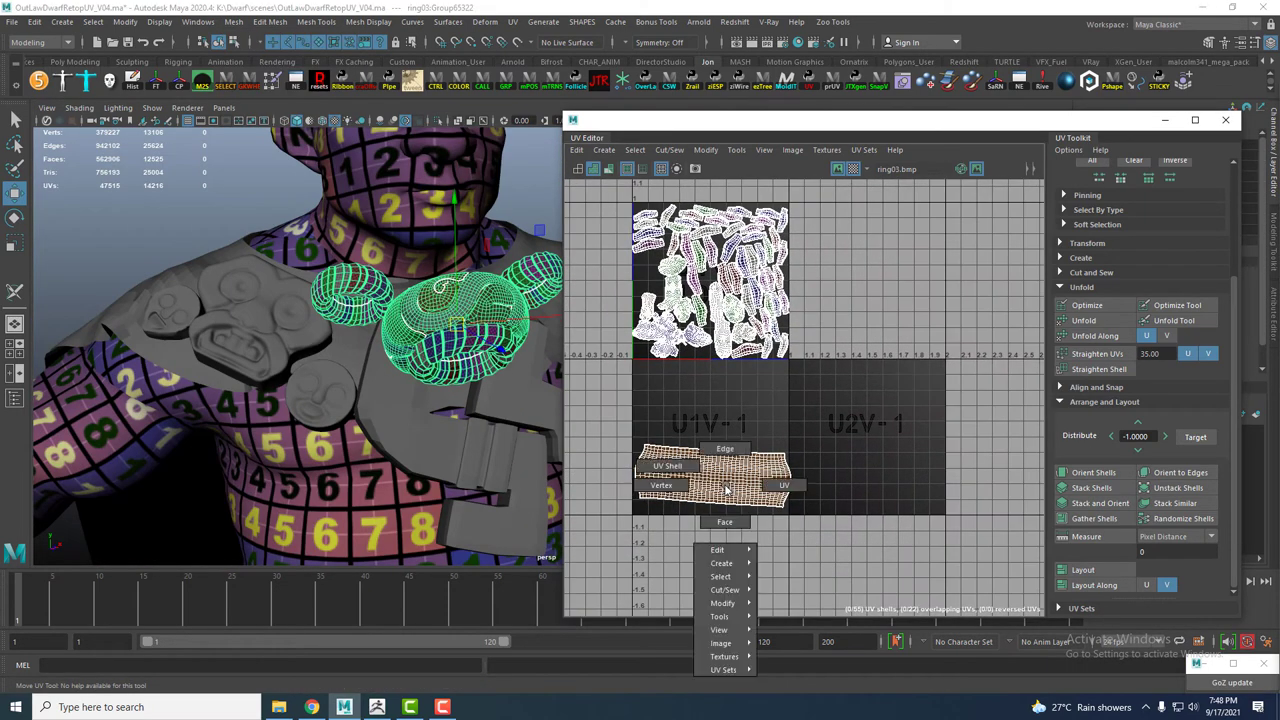
left_click_drag(625, 435, 800, 512)
middle_click_drag(689, 371, 643, 150)
key("r")
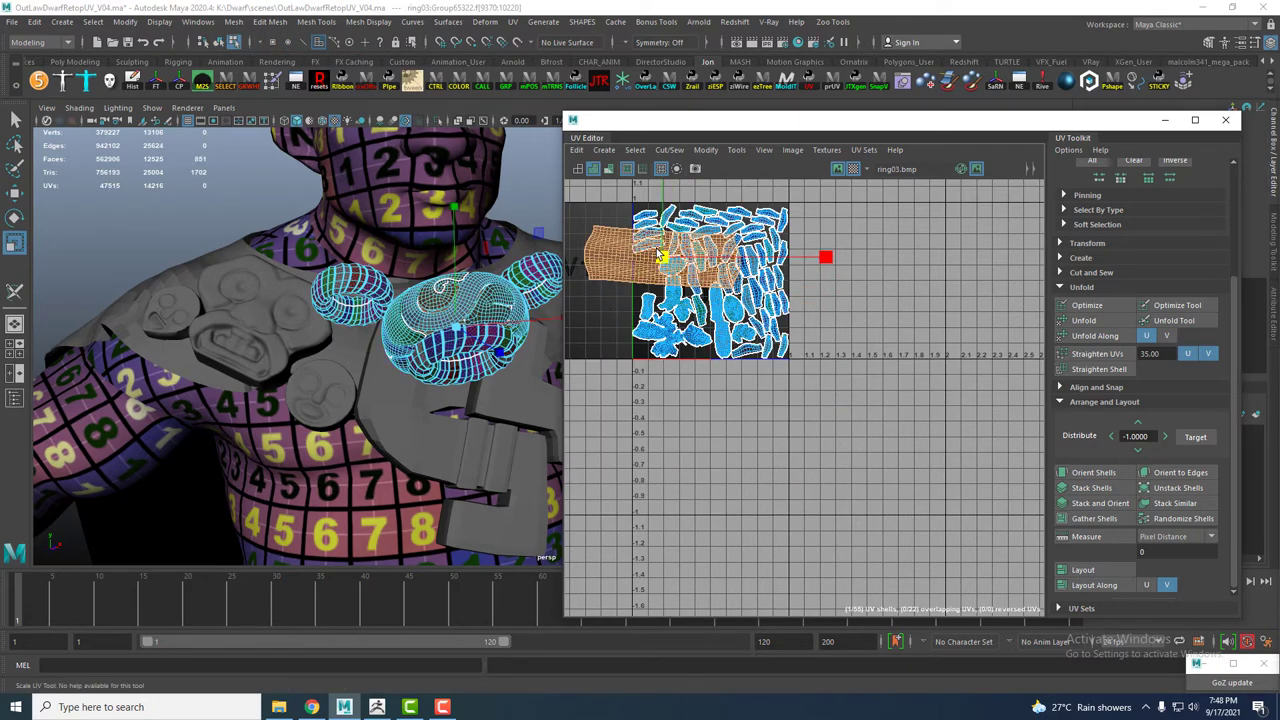
middle_click_drag(650, 320, 575, 318)
Rotate the band shell upright along the tile's left side and close the UV Editor
scroll(750, 455, "up", 3)
scroll(750, 455, "up", 2)
key("e")
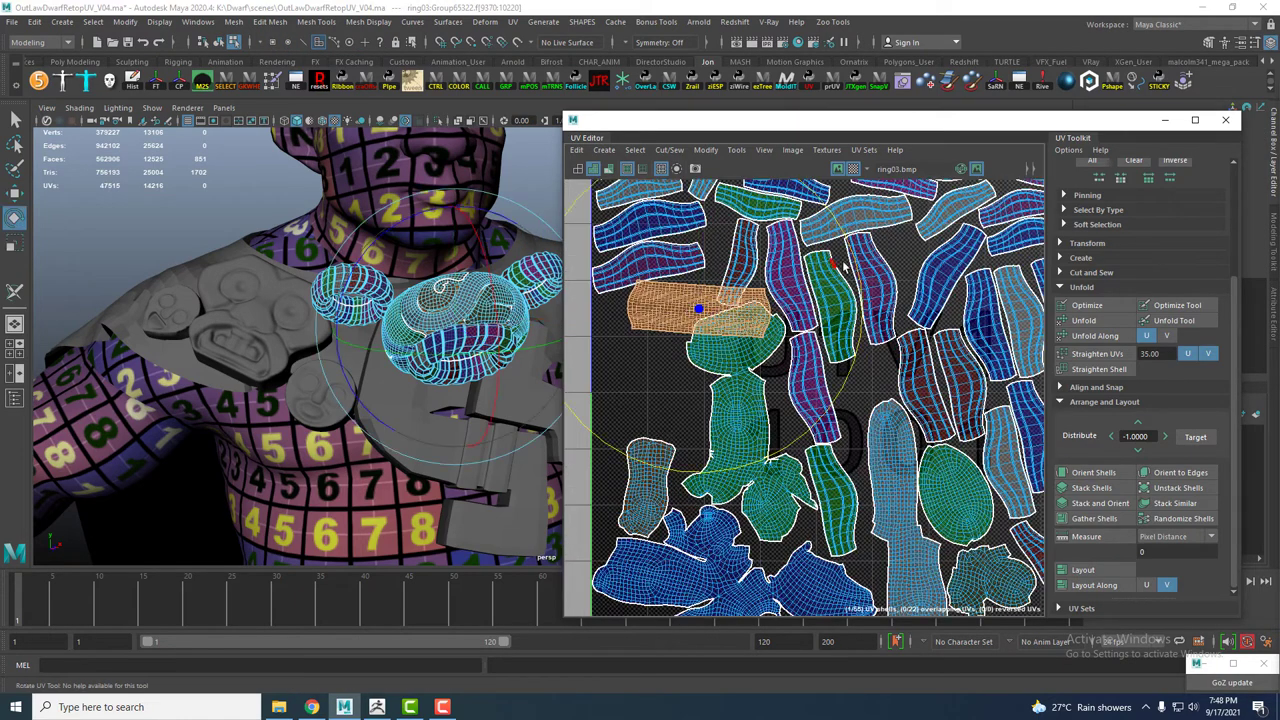
left_click_drag(748, 455, 757, 458)
left_click_drag(695, 318, 636, 379)
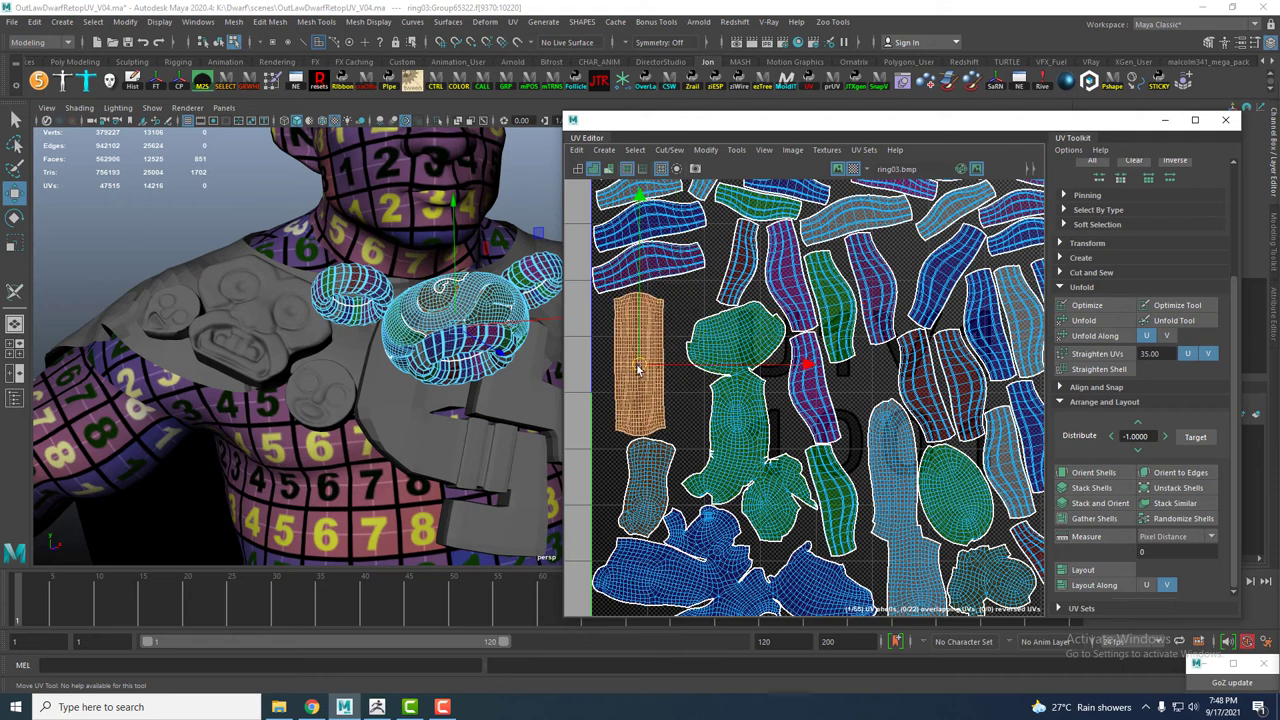
scroll(954, 258, "down", 5)
scroll(954, 258, "up", 2)
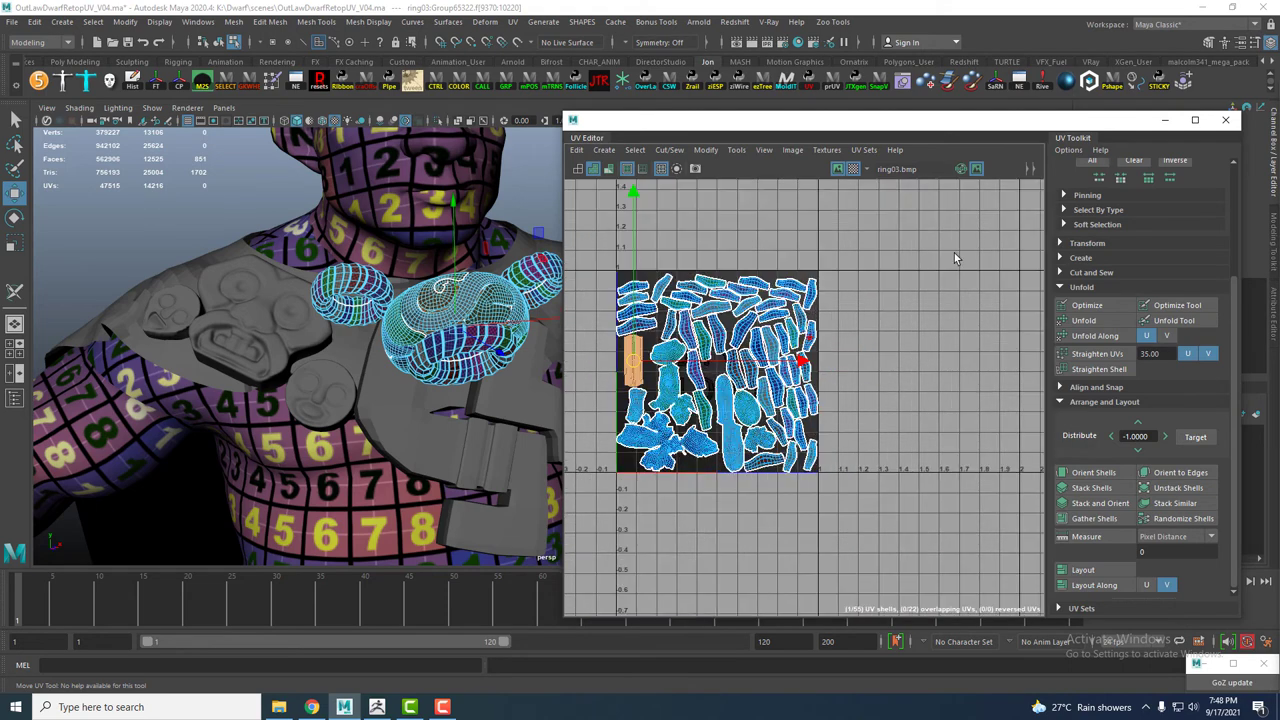
left_click(1237, 119)
Reselect the combined ring object, delete its history and freeze its transforms
scroll(694, 196, "down", 5)
left_click_drag(337, 326, 548, 363, "alt")
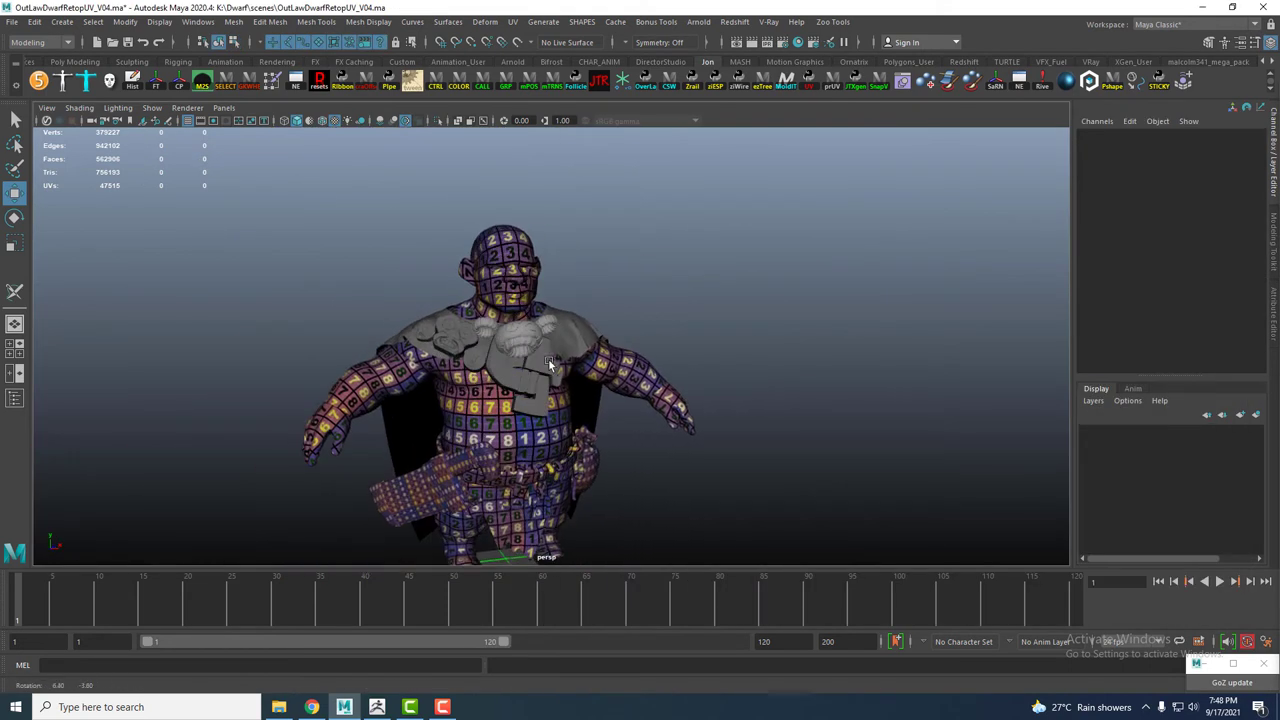
left_click(522, 345)
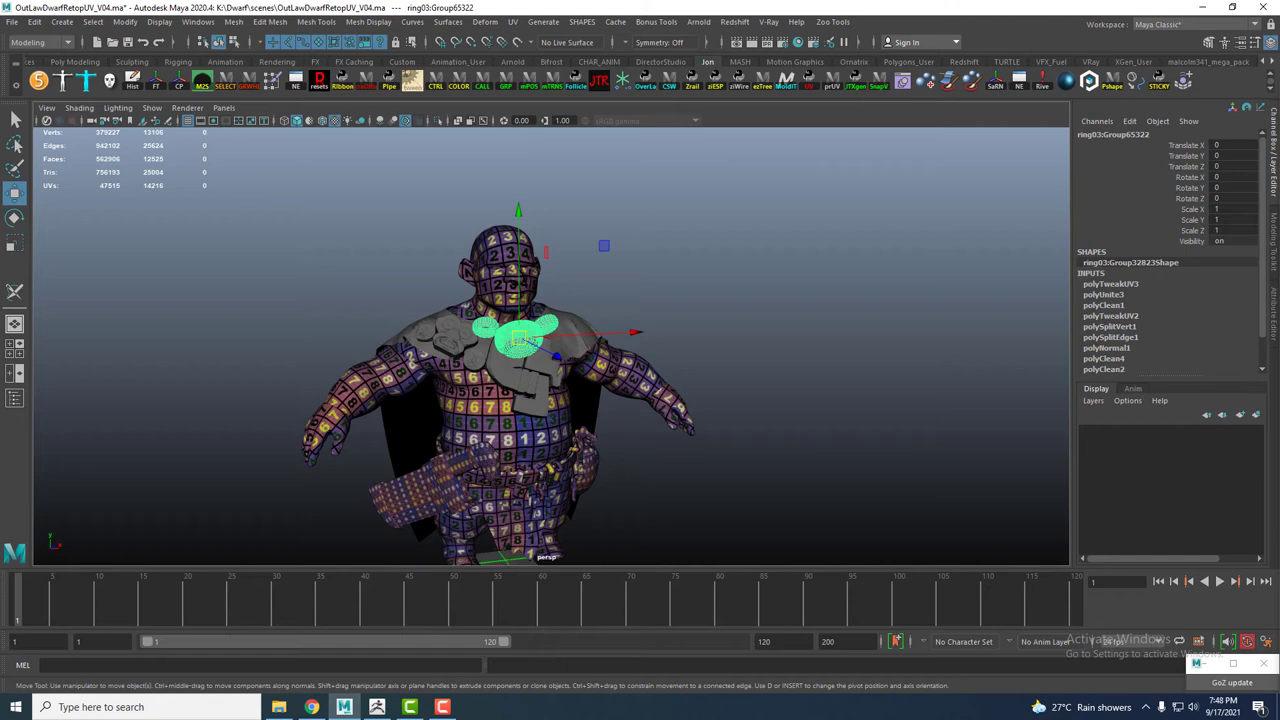
left_click(586, 297)
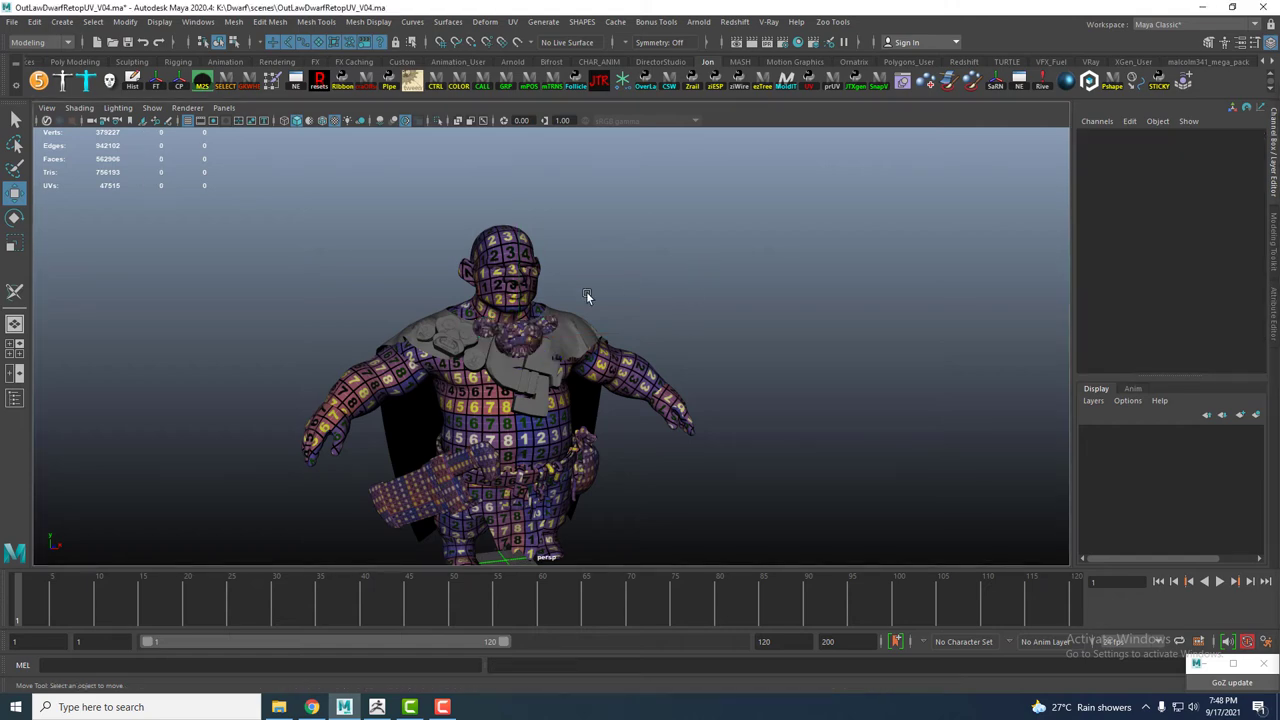
scroll(586, 297, "up", 4)
left_click(474, 371)
left_click_drag(474, 371, 712, 259, "alt")
left_click(489, 320)
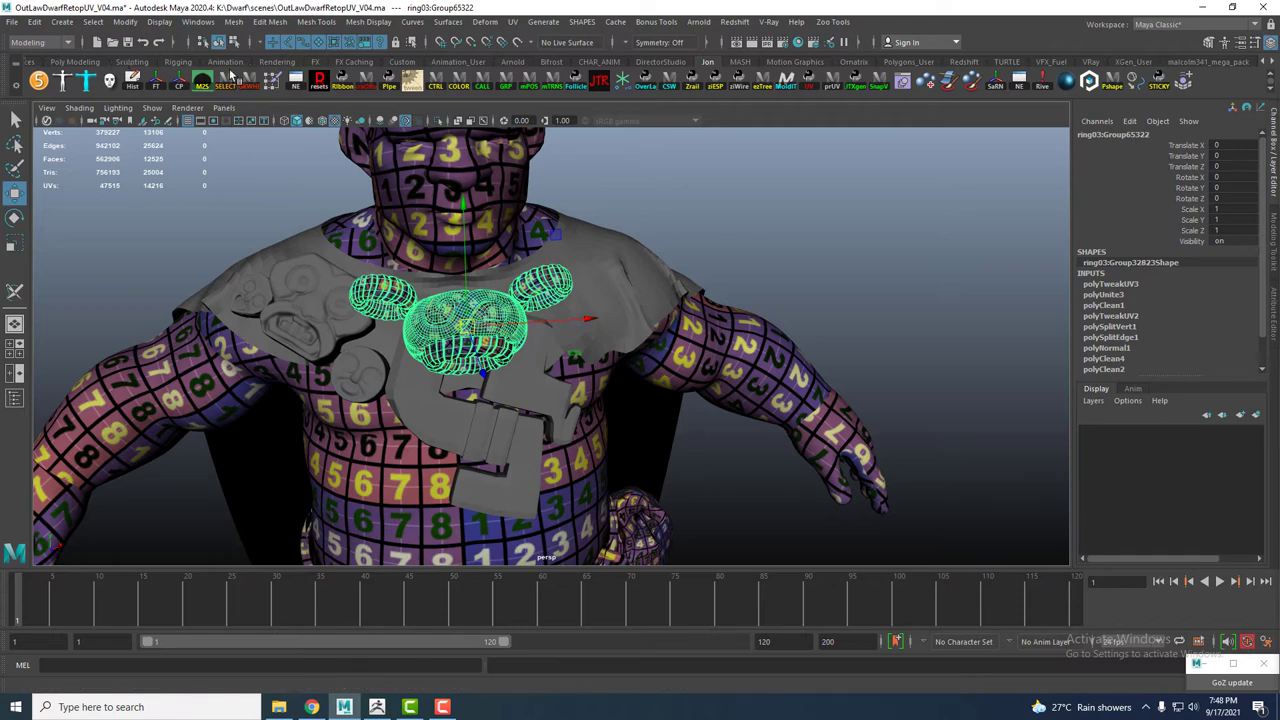
left_click(135, 84)
left_click(156, 84)
Deselect the ring and select the cape, viewing it from the back
left_click(279, 240)
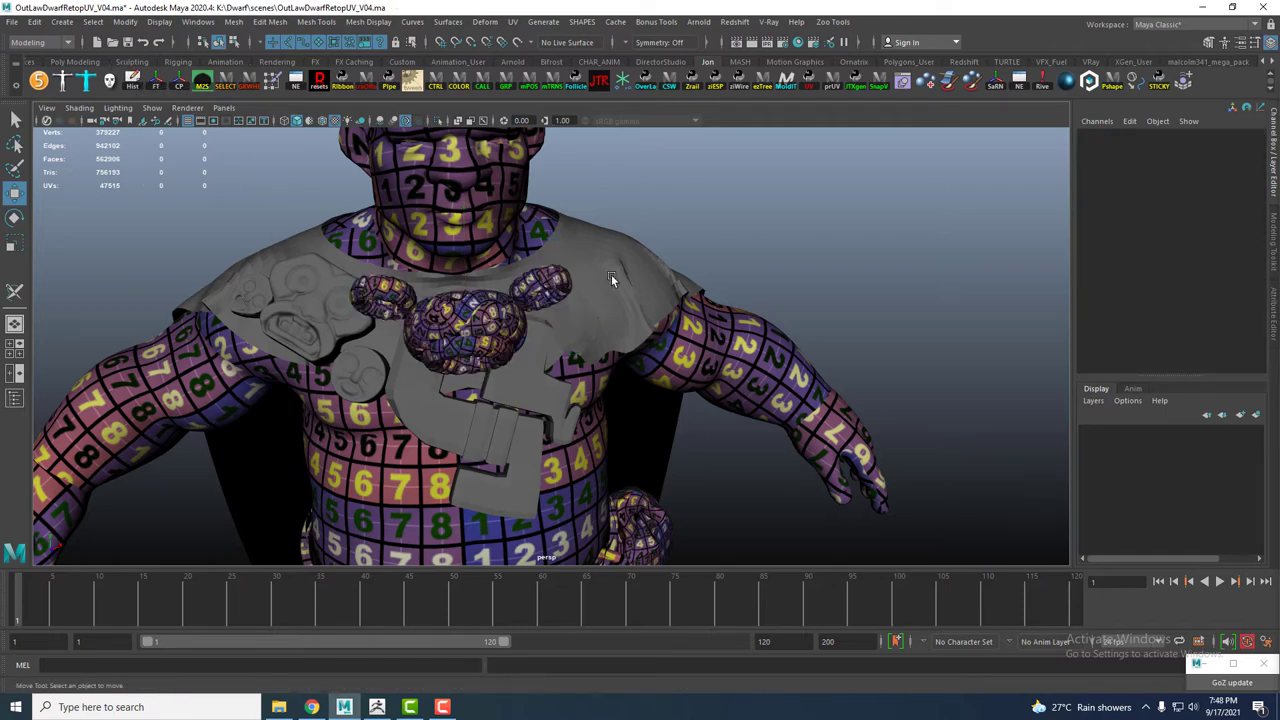
left_click(611, 274)
mouse_move(611, 274)
left_mouse_down("alt")
mouse_move(484, 243)
mouse_move(859, 268)
left_mouse_up("alt")
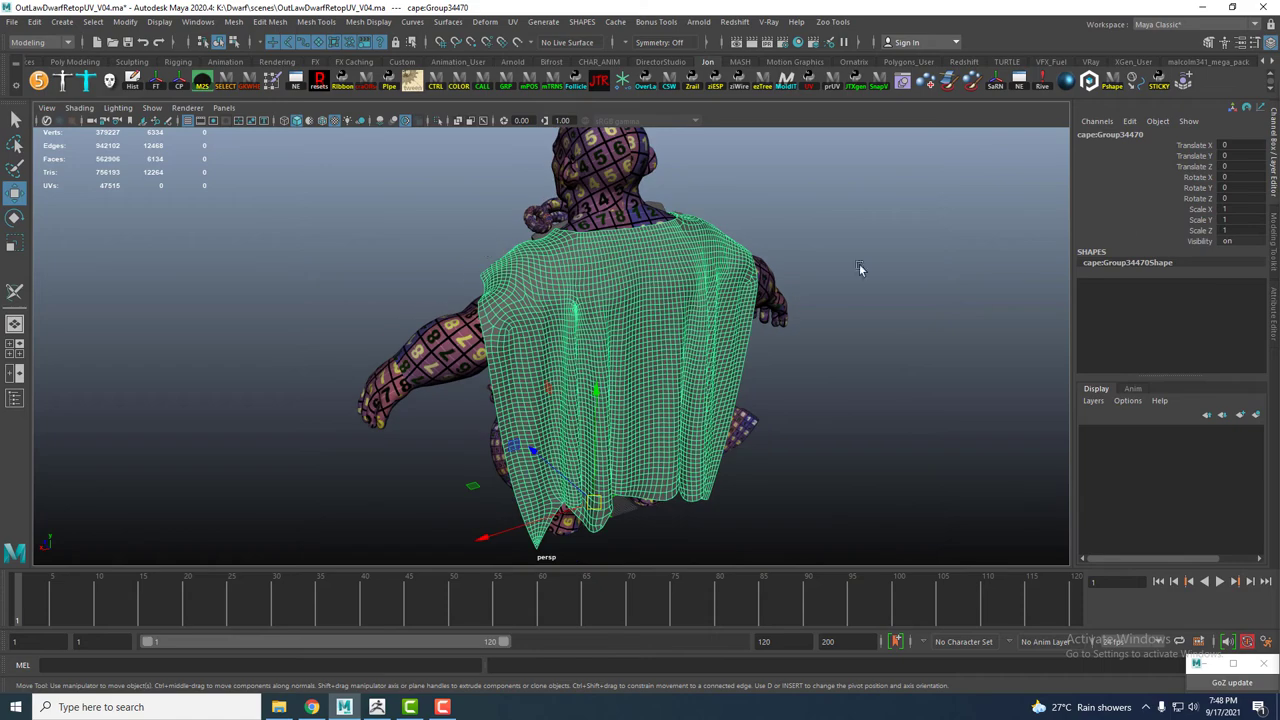
Isolate the cape in the viewport and open the UV Editor
left_click_drag(584, 274, 443, 115, "alt")
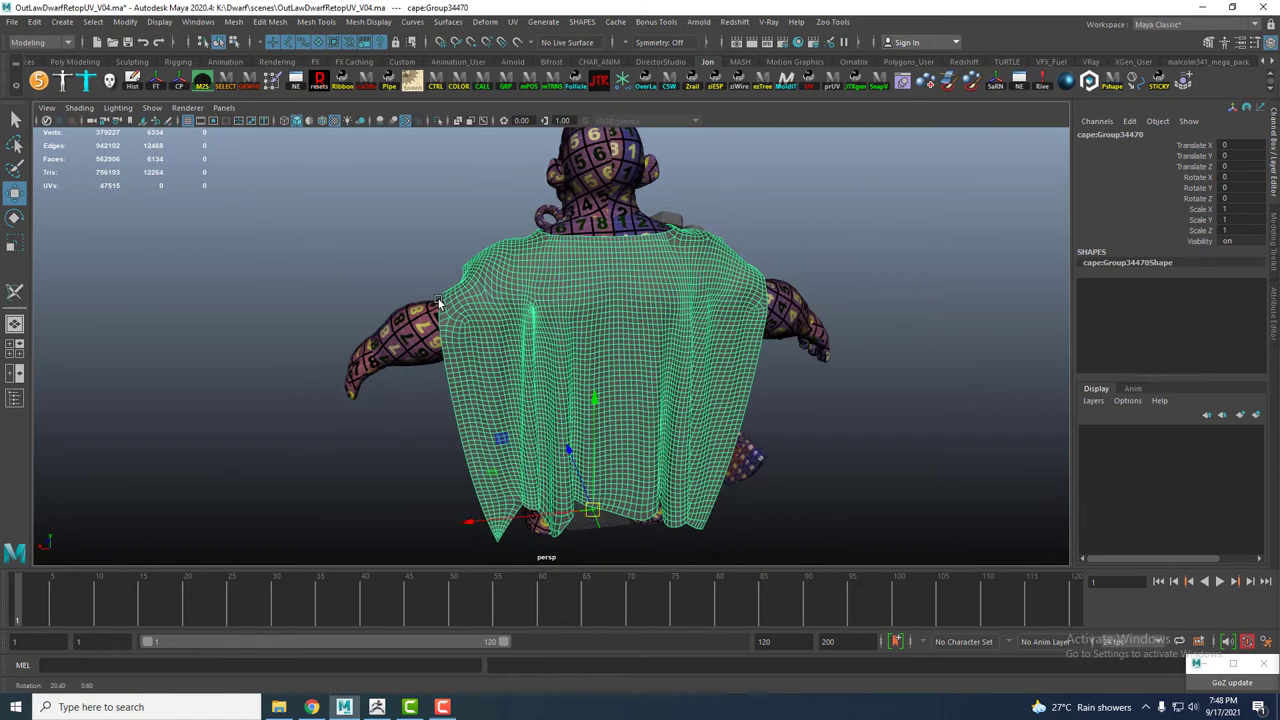
left_click(436, 121)
mouse_move(608, 257)
left_mouse_down("alt")
mouse_move(449, 311)
mouse_move(520, 318)
left_mouse_up("alt")
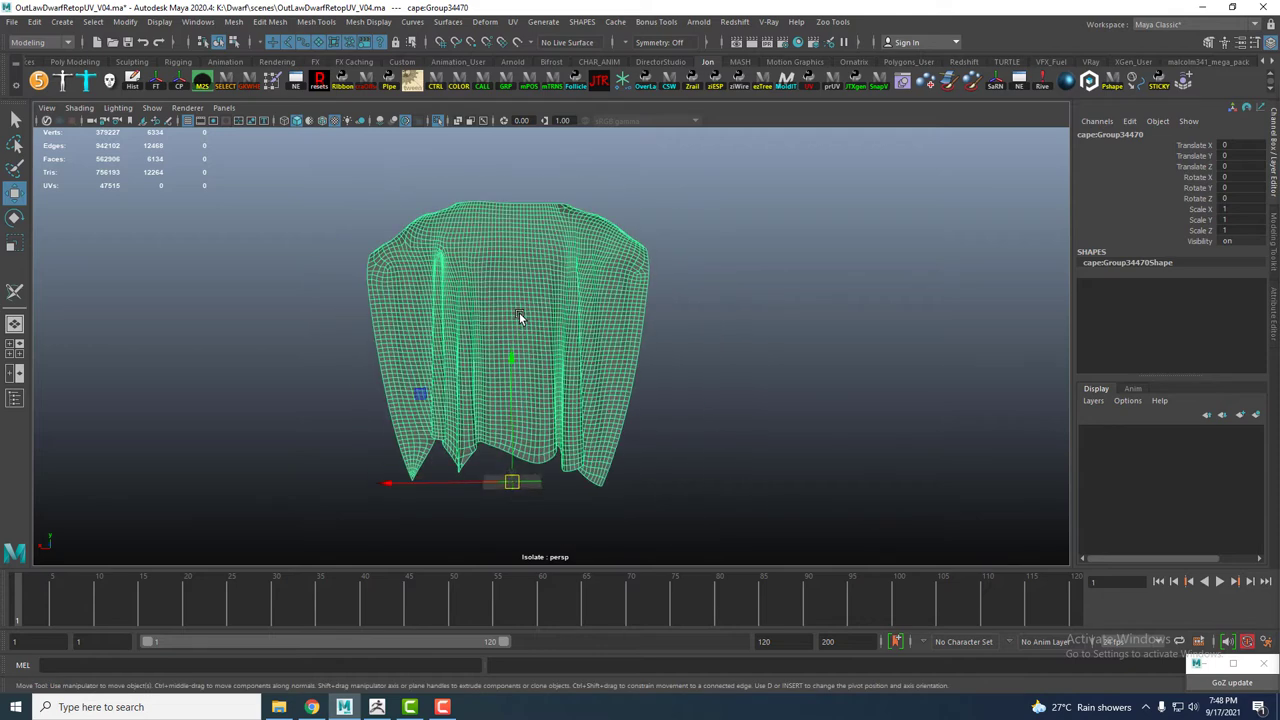
left_click(515, 22)
left_click(540, 46)
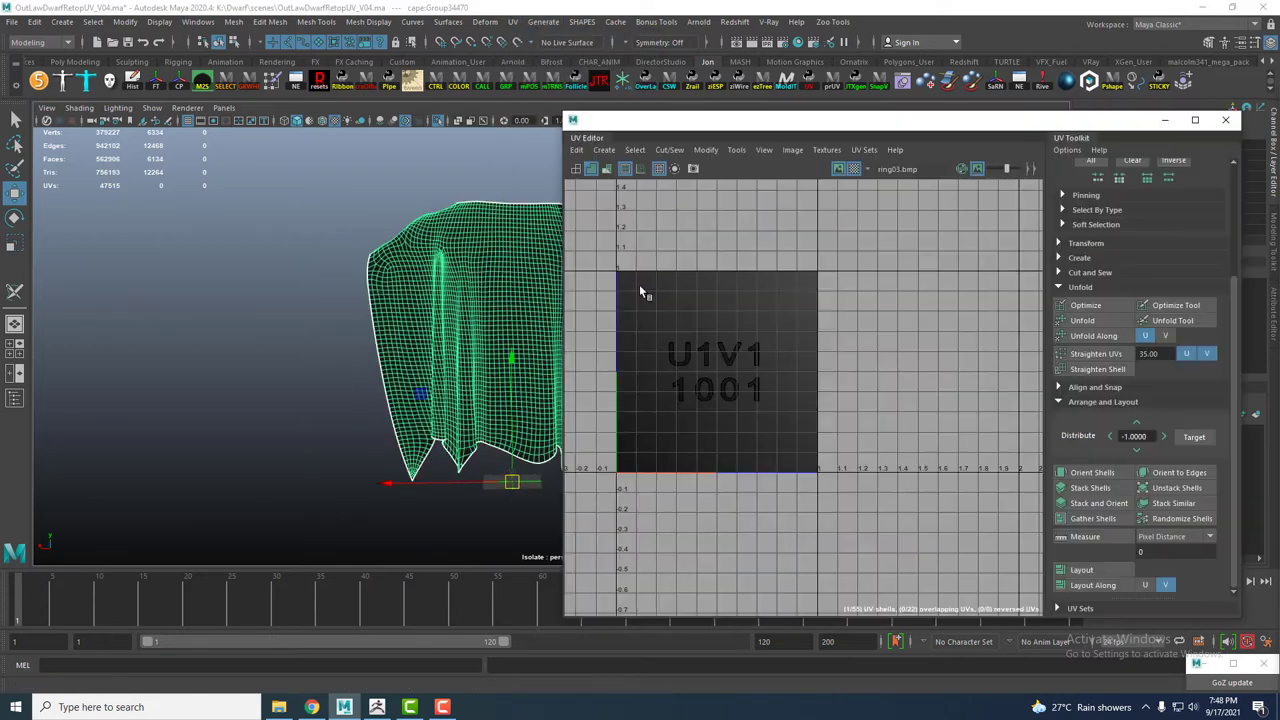
Project new UVs onto the cape from the front
mouse_move(420, 330)
left_mouse_down("alt")
mouse_move(214, 363)
mouse_move(113, 332)
left_mouse_up("alt")
right_click_drag(373, 272, 380, 233)
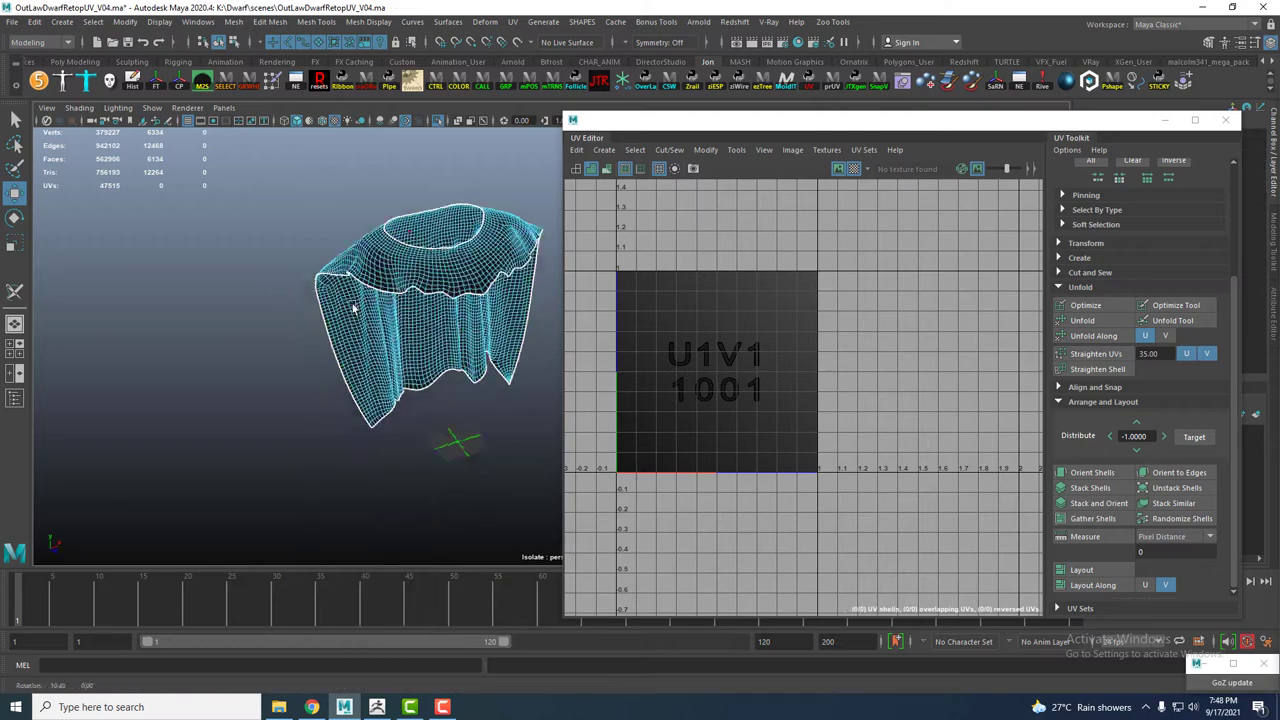
left_click(563, 28)
left_click(571, 111)
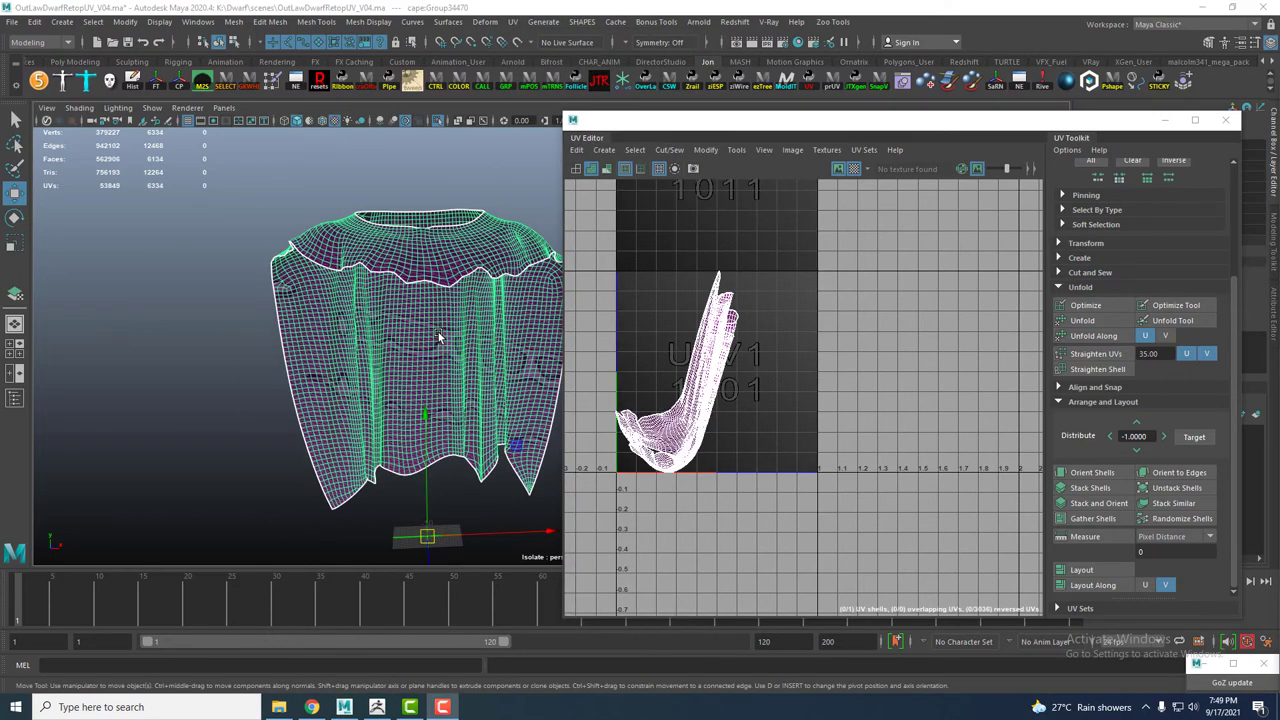
left_click_drag(438, 337, 361, 342, "alt")
left_click_drag(384, 294, 388, 275, "alt")
Cut the cape's UV seams with the 3D Cut and Sew UV Tool
mouse_move(390, 270)
right_mouse_down()
mouse_move(397, 240)
mouse_move(457, 250)
right_mouse_up()
left_click(512, 21)
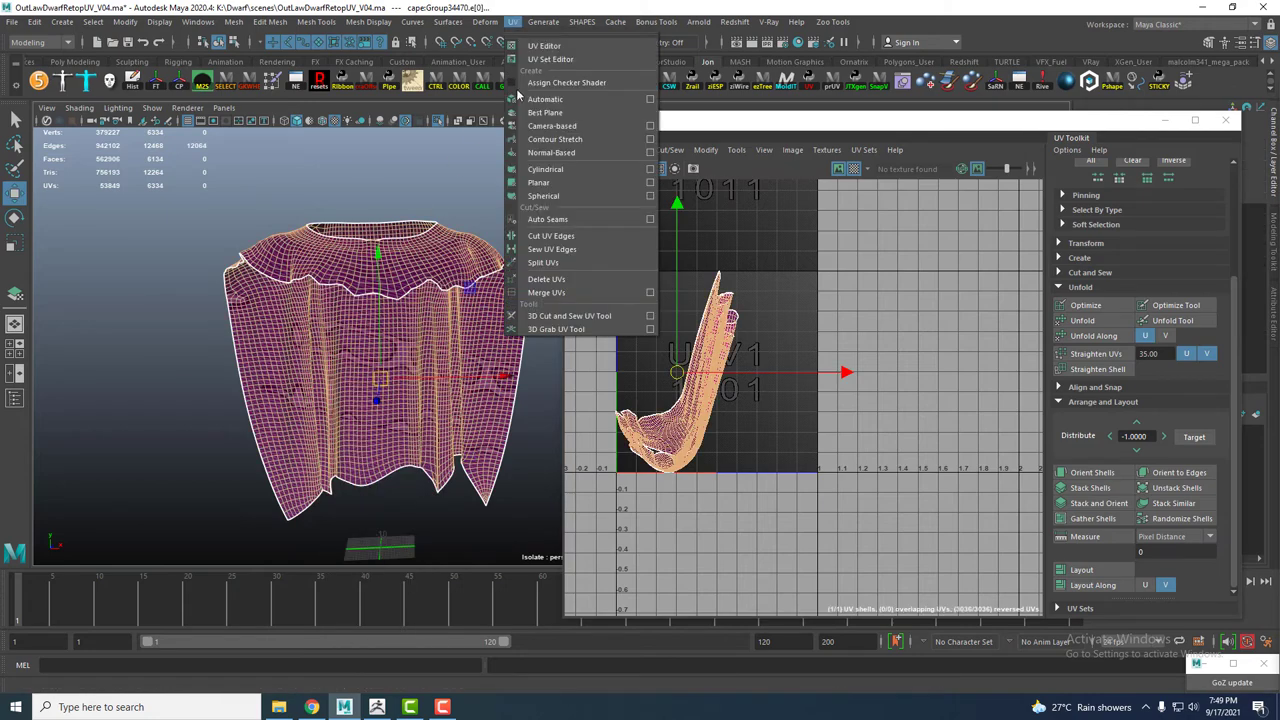
left_click(569, 315)
scroll(347, 258, "up", 3)
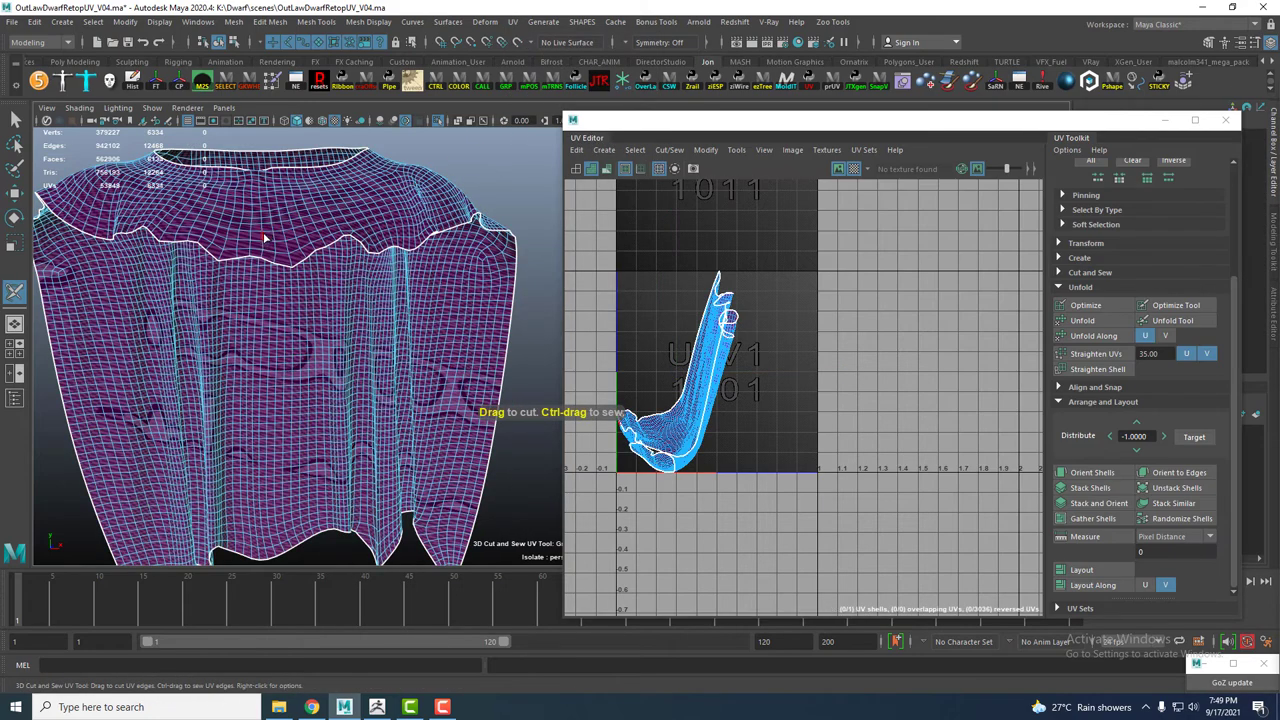
scroll(265, 237, "down", 3)
right_click_drag(400, 243, 460, 243)
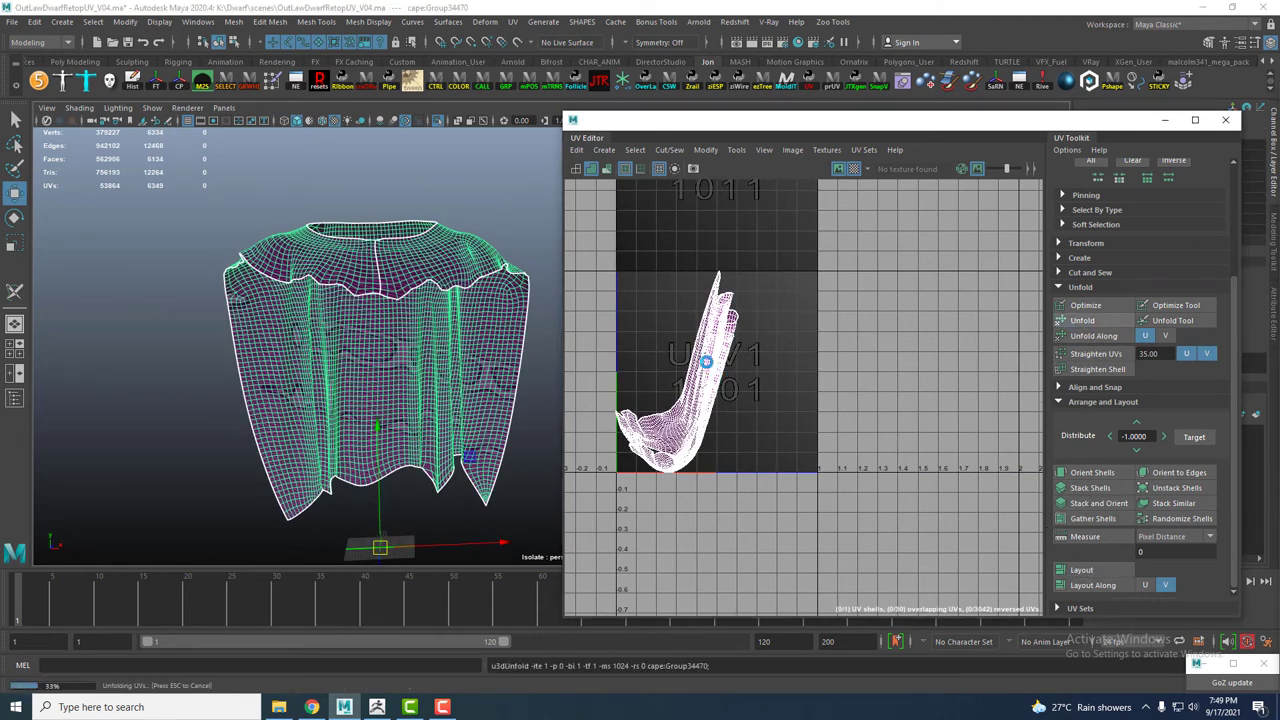
Rotate the cape's UV shell upright inside the 0–1 tile and close the UV Editor
right_click_drag(686, 362, 700, 400)
key("e")
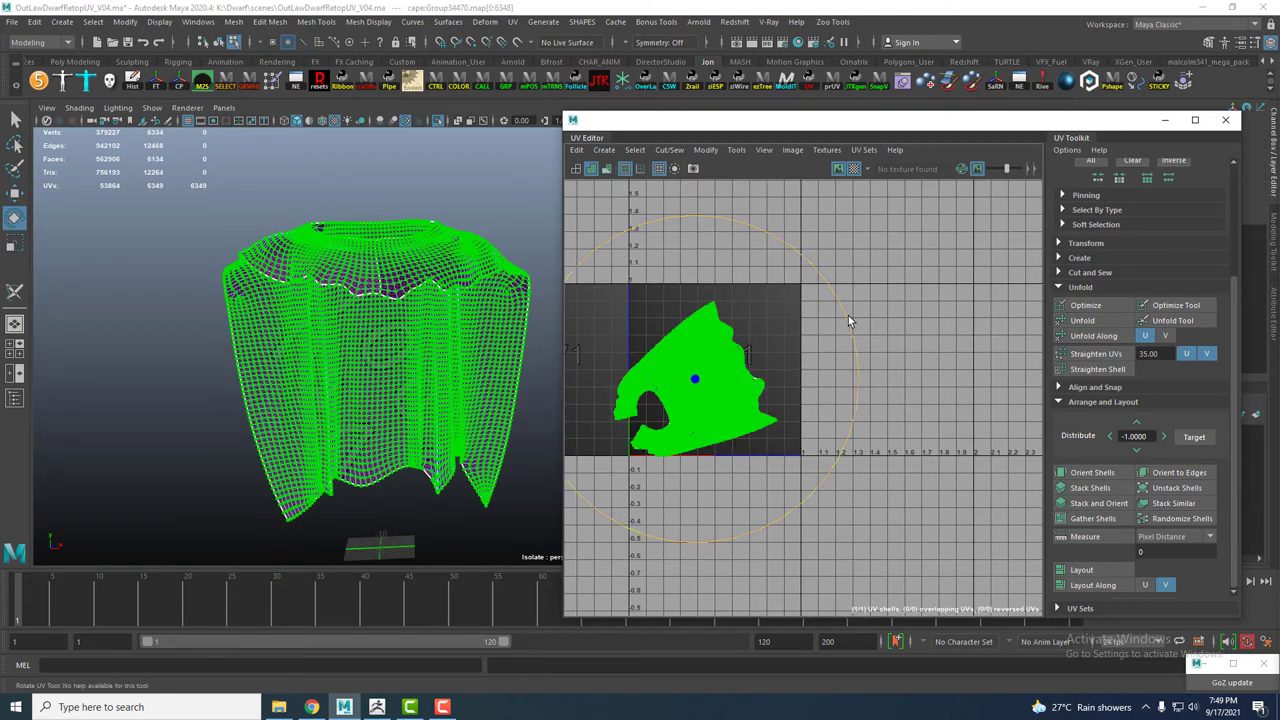
mouse_move(848, 321)
left_mouse_down()
mouse_move(829, 486)
mouse_move(674, 520)
mouse_move(726, 388)
left_mouse_up()
key("w")
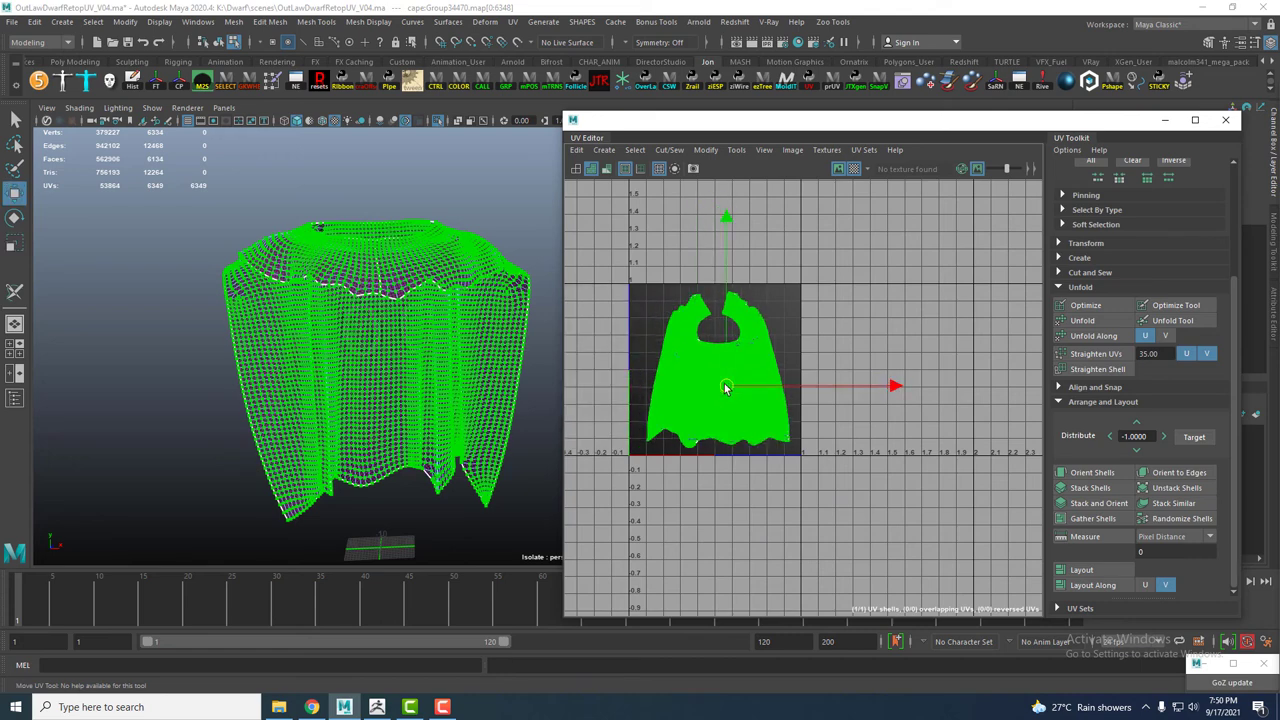
left_click(1225, 120)
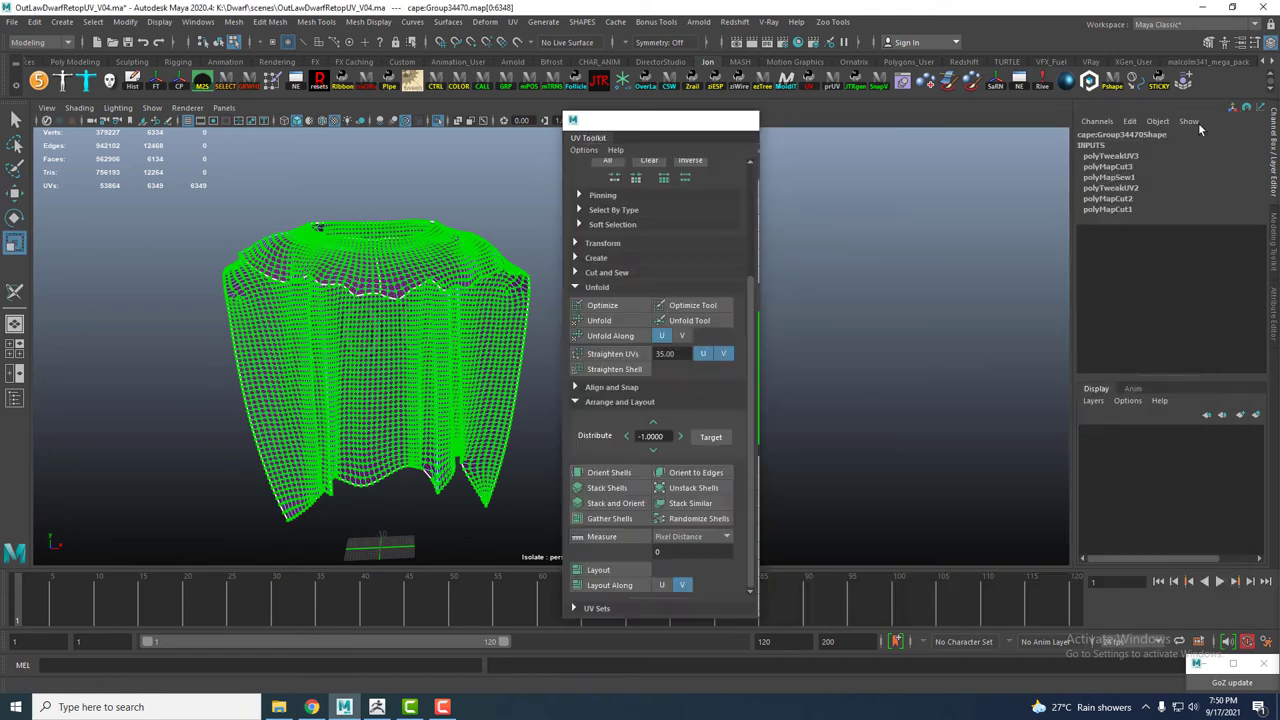
Delete the cape's construction history and turn off Isolate Select
right_click_drag(457, 260, 522, 252)
left_click(505, 272)
left_click(151, 85)
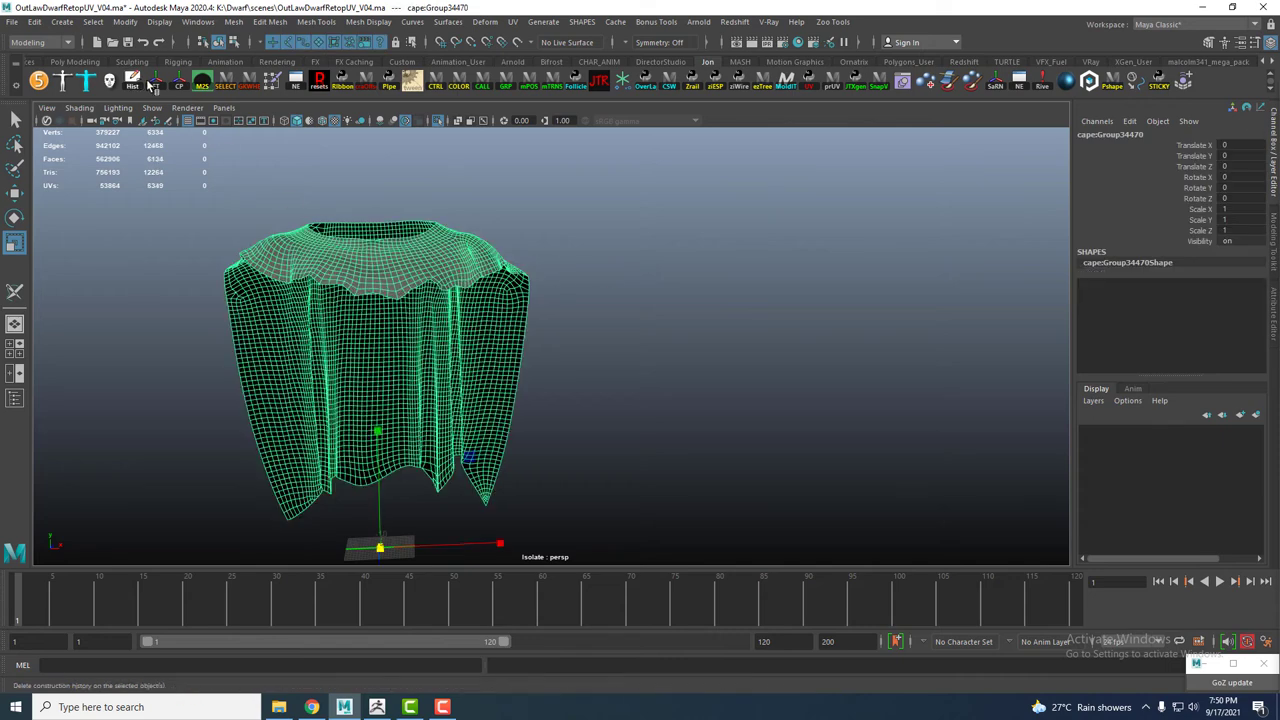
left_click(440, 120)
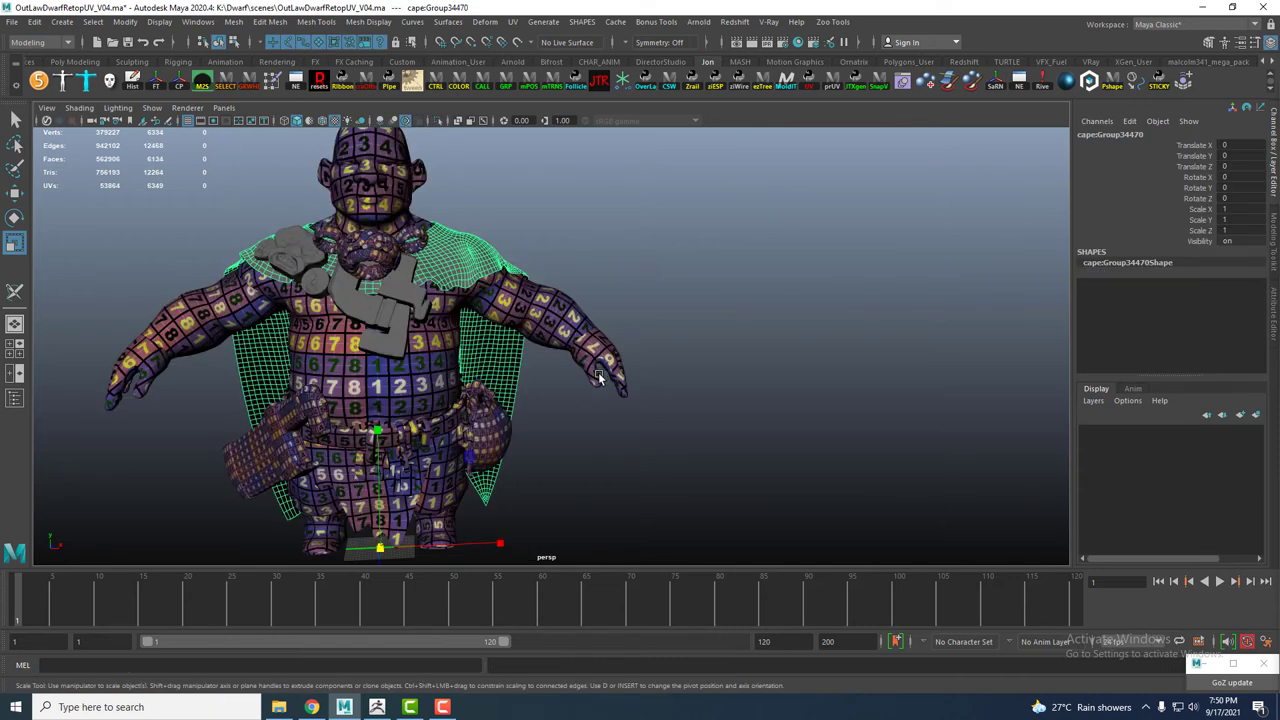
Orbit around the dwarf to check the cape's back, then zoom in on the front
left_click(676, 412)
left_click(457, 263)
mouse_move(457, 263)
left_mouse_down("alt")
mouse_move(394, 326)
mouse_move(642, 313)
mouse_move(690, 335)
left_mouse_up("alt")
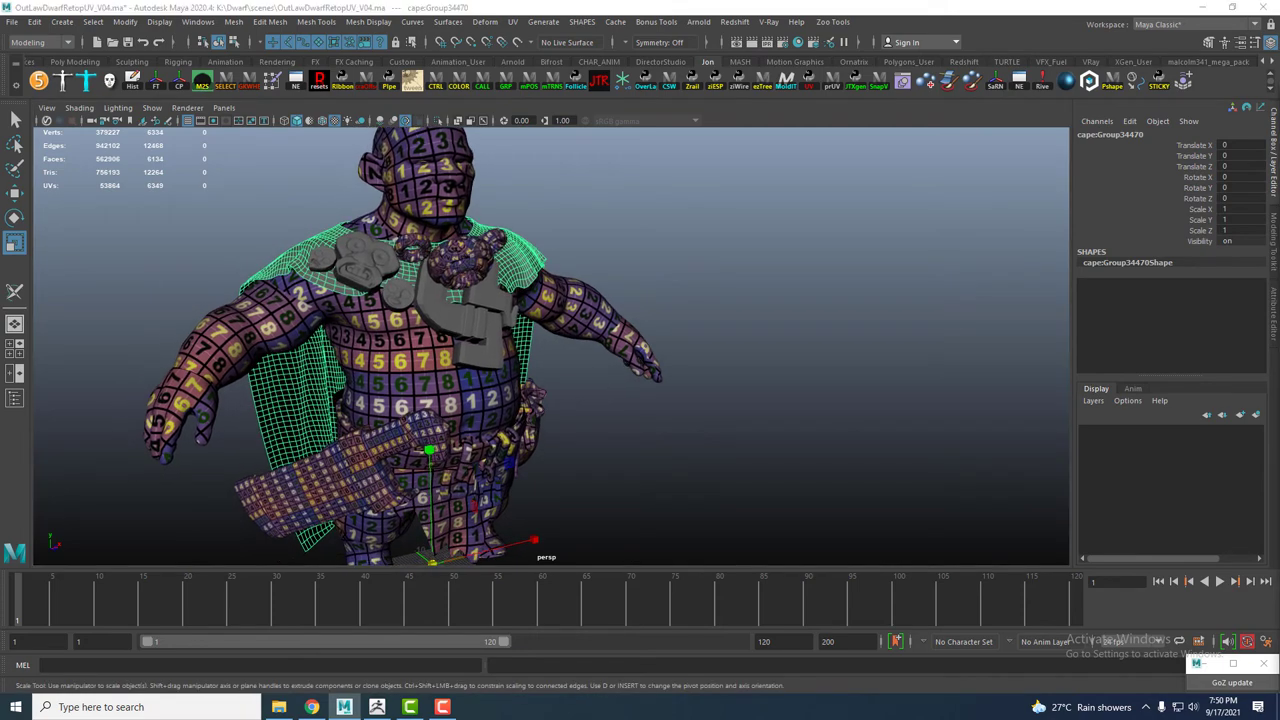
left_click(705, 289)
left_click_drag(705, 289, 369, 328, "alt")
left_click(369, 328)
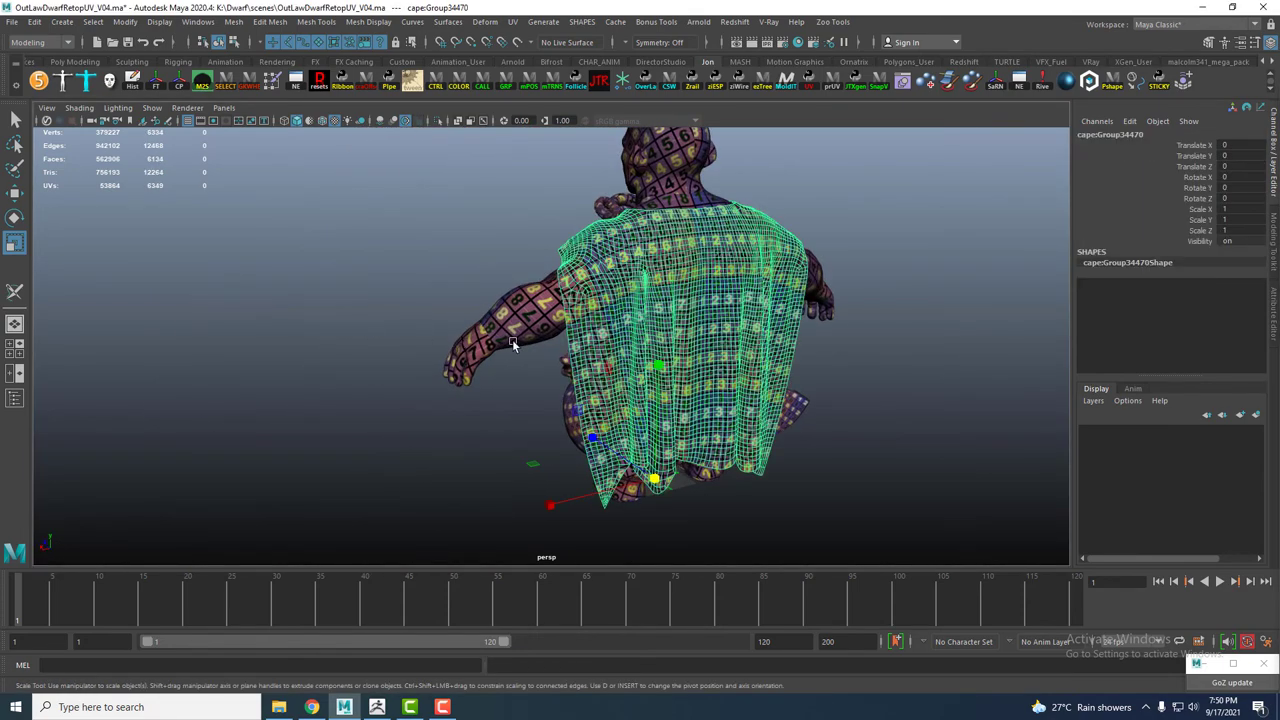
left_click_drag(702, 362, 578, 373, "alt")
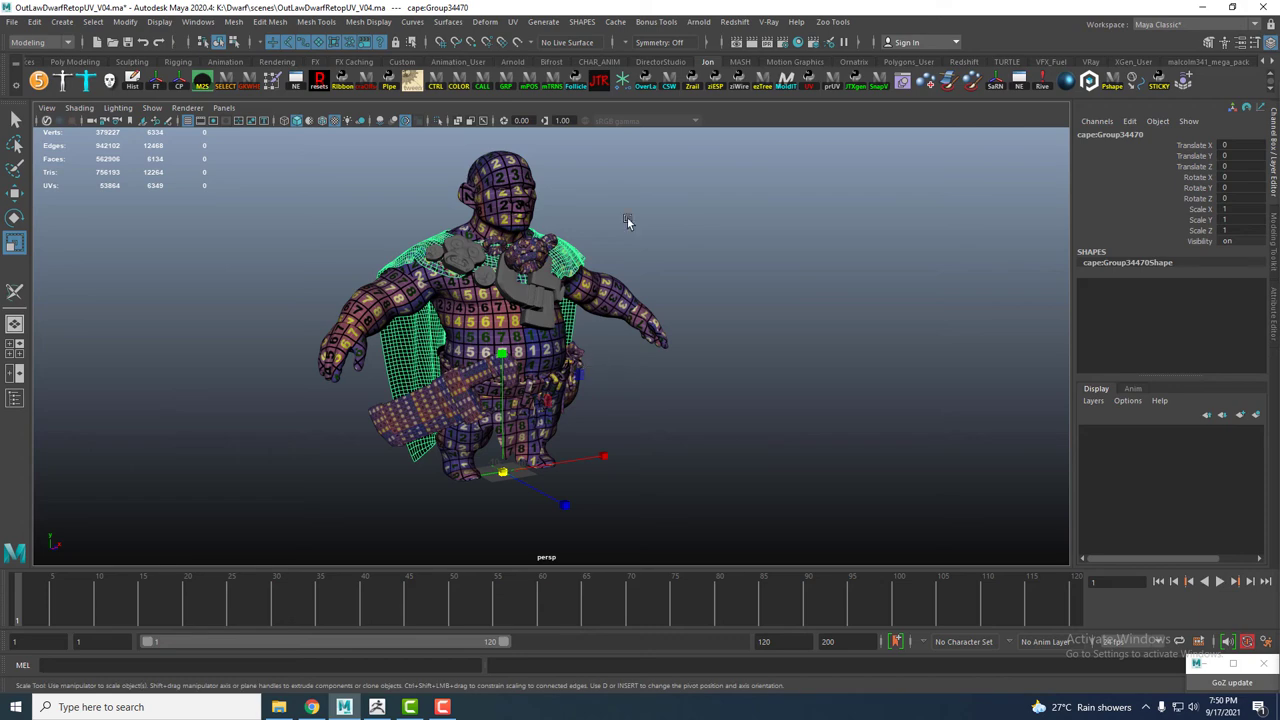
right_click_drag(627, 221, 638, 309, "alt")
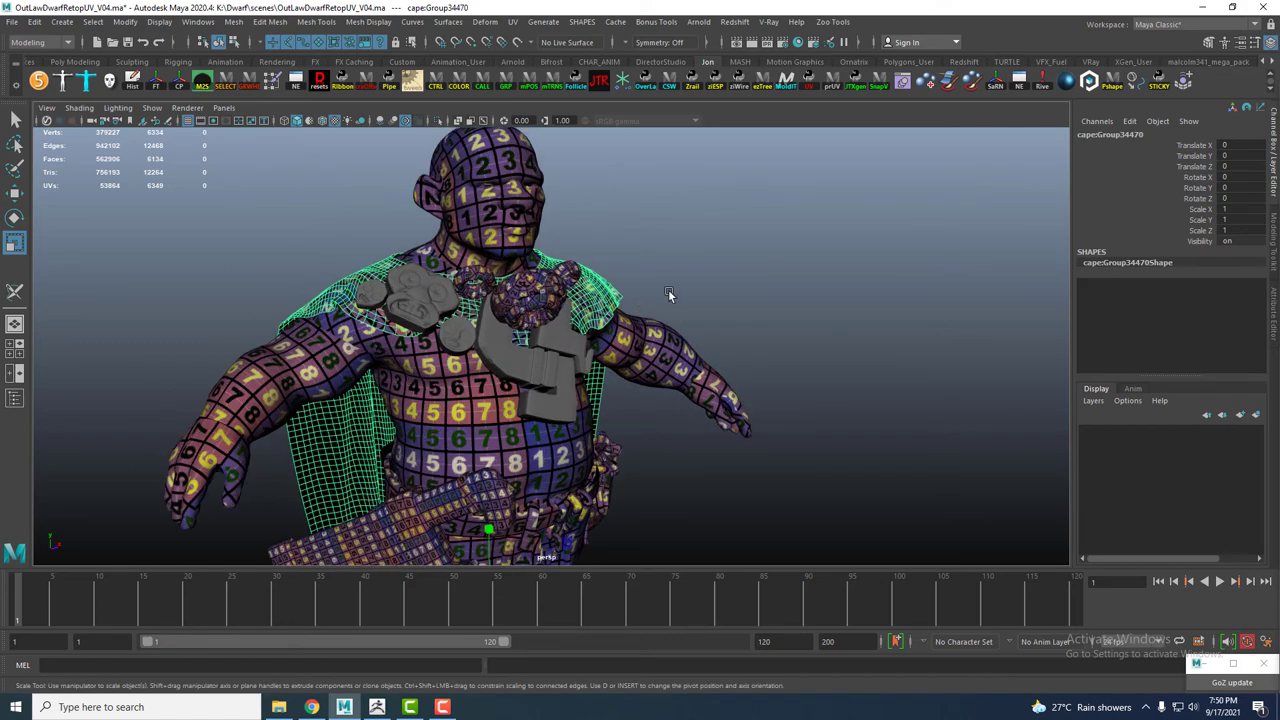
Select the pendantchain mesh on the chest and isolate it with View Selected
left_click(517, 367)
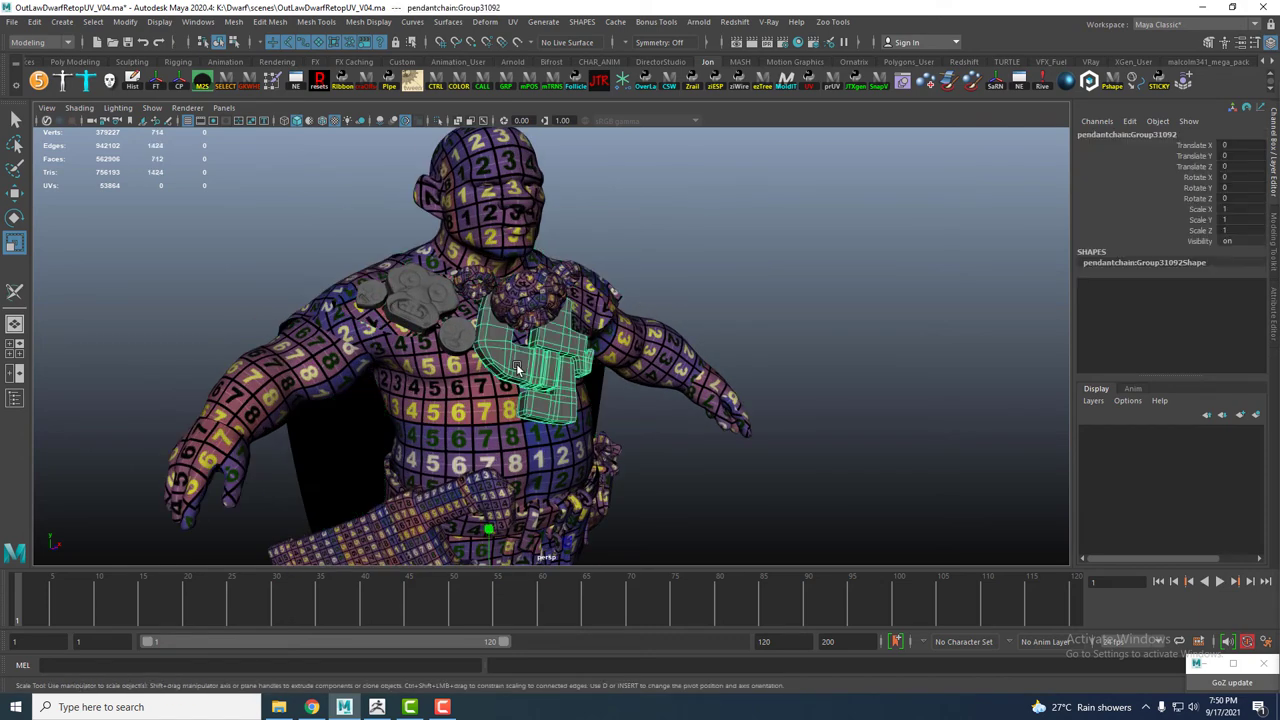
left_click(458, 340)
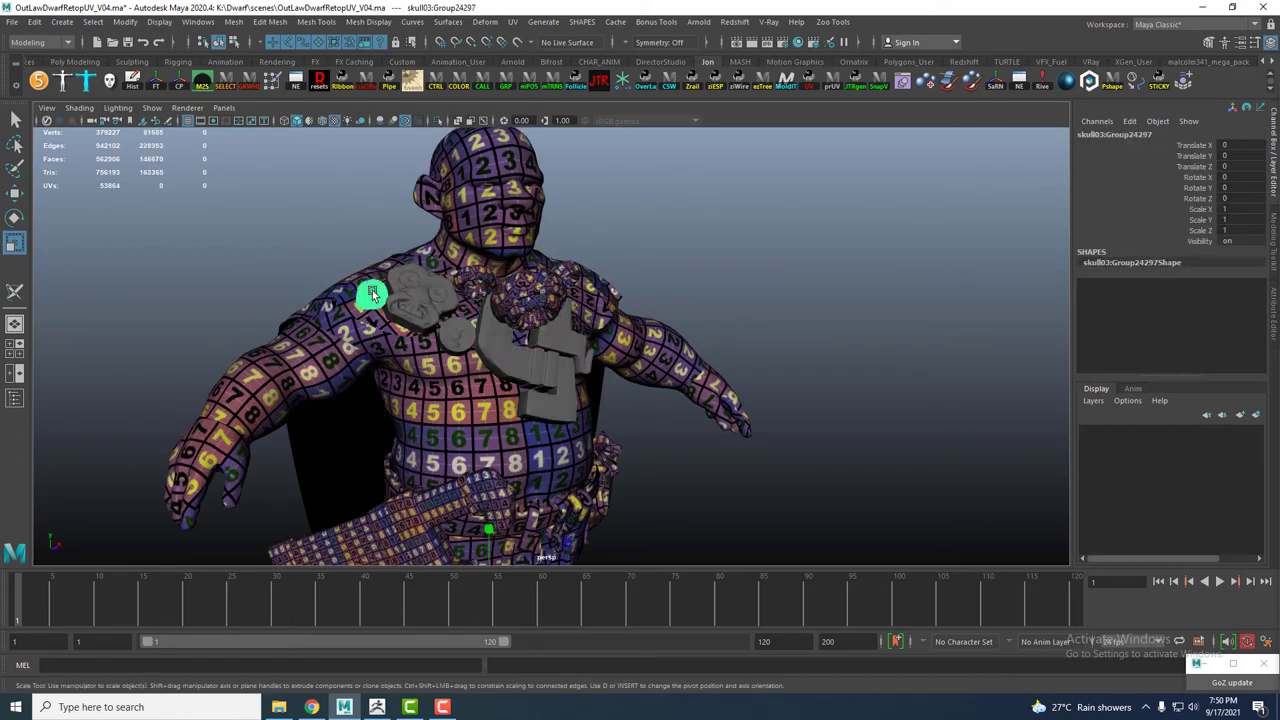
scroll(371, 294, "up", 3)
left_click(447, 360)
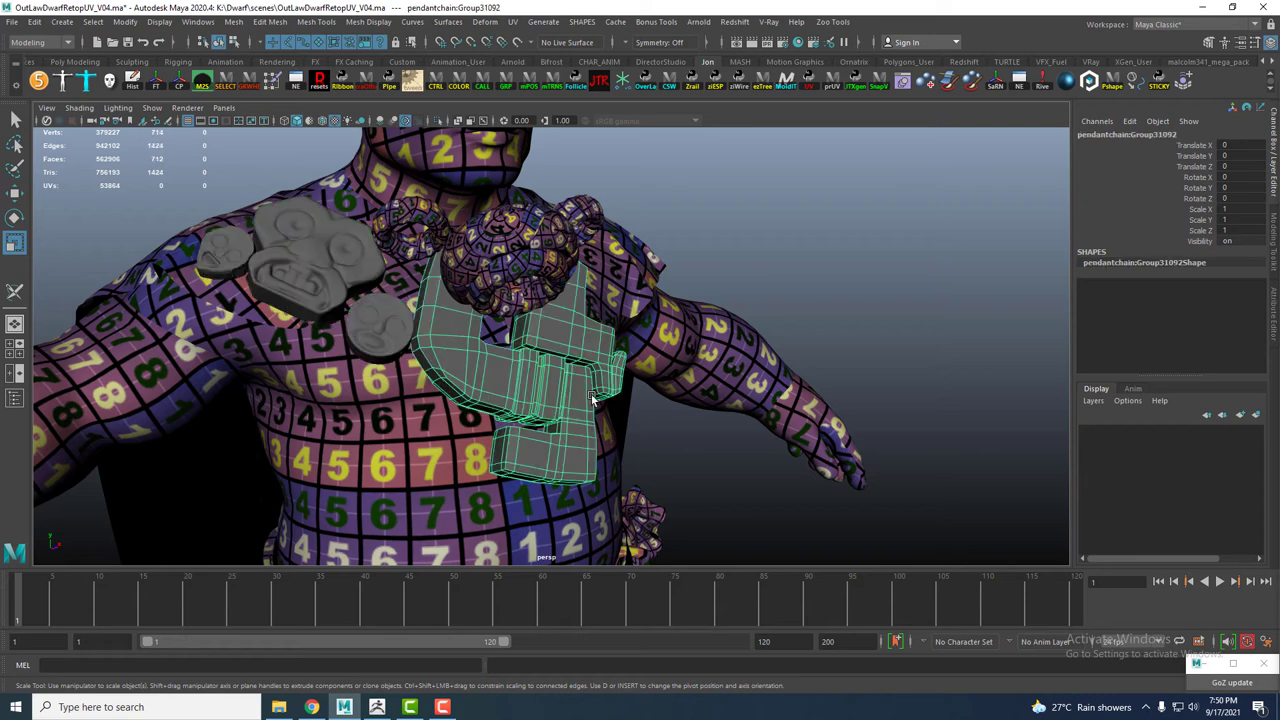
scroll(435, 250, "down", 3)
left_click(437, 120)
left_click_drag(685, 352, 643, 380, "alt")
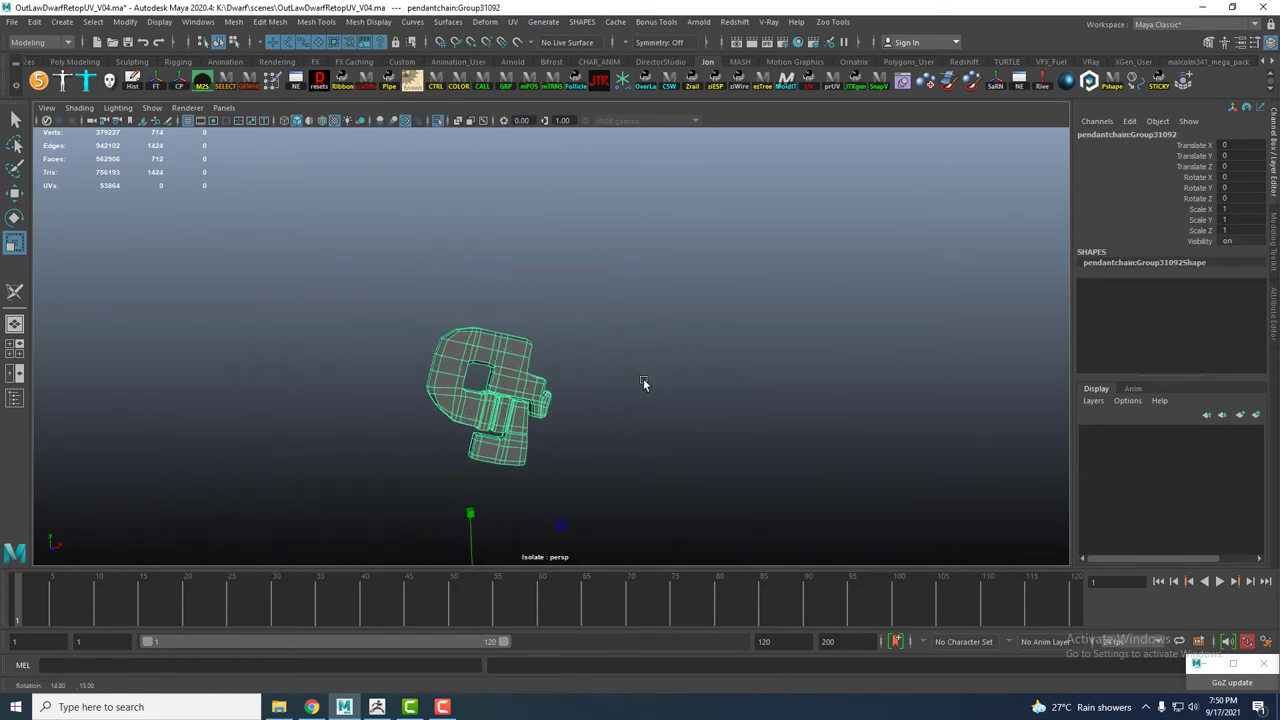
Cut the pendant's UV seams with the 3D Cut and Sew UV Tool
middle_click_drag(643, 380, 662, 316, "alt")
mouse_move(662, 316)
left_mouse_down("alt")
mouse_move(605, 354)
mouse_move(453, 319)
mouse_move(467, 336)
mouse_move(546, 94)
left_mouse_up("alt")
left_click(453, 319)
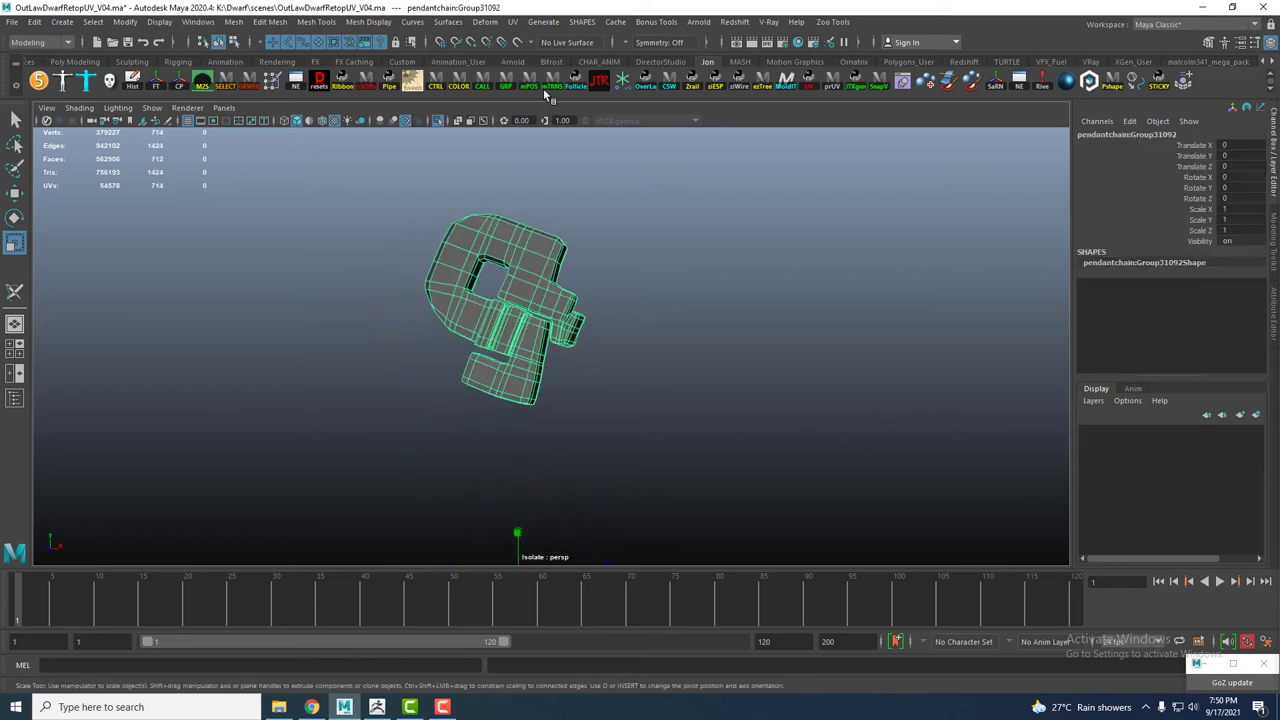
left_click(512, 22)
left_click(560, 317)
mouse_move(560, 317)
left_mouse_down("alt")
mouse_move(509, 354)
mouse_move(449, 242)
mouse_move(172, 262)
mouse_move(596, 275)
mouse_move(580, 310)
left_mouse_up("alt")
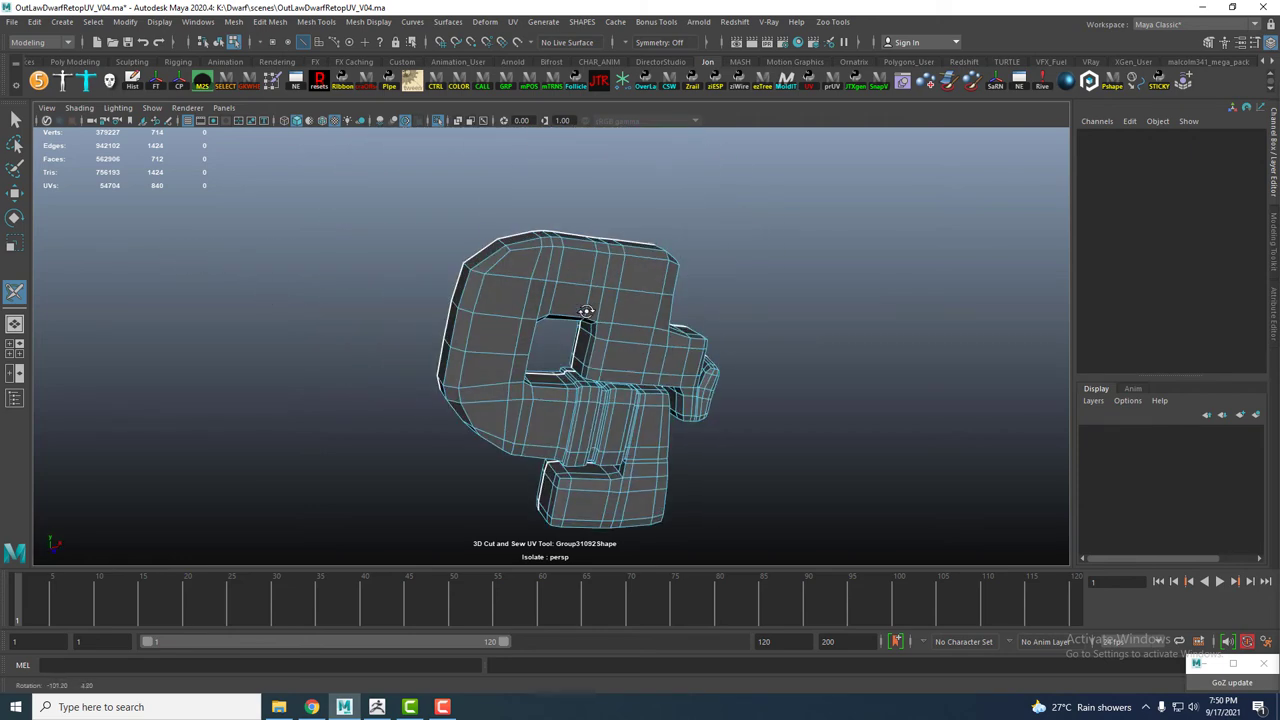
scroll(580, 320, "down", 3)
Select the pendant mesh and center its pivot
key("w")
right_click_drag(575, 330, 657, 286)
left_click(619, 351)
mouse_move(619, 351)
left_mouse_down("alt")
mouse_move(590, 369)
mouse_move(556, 327)
mouse_move(580, 343)
mouse_move(572, 330)
left_mouse_up("alt")
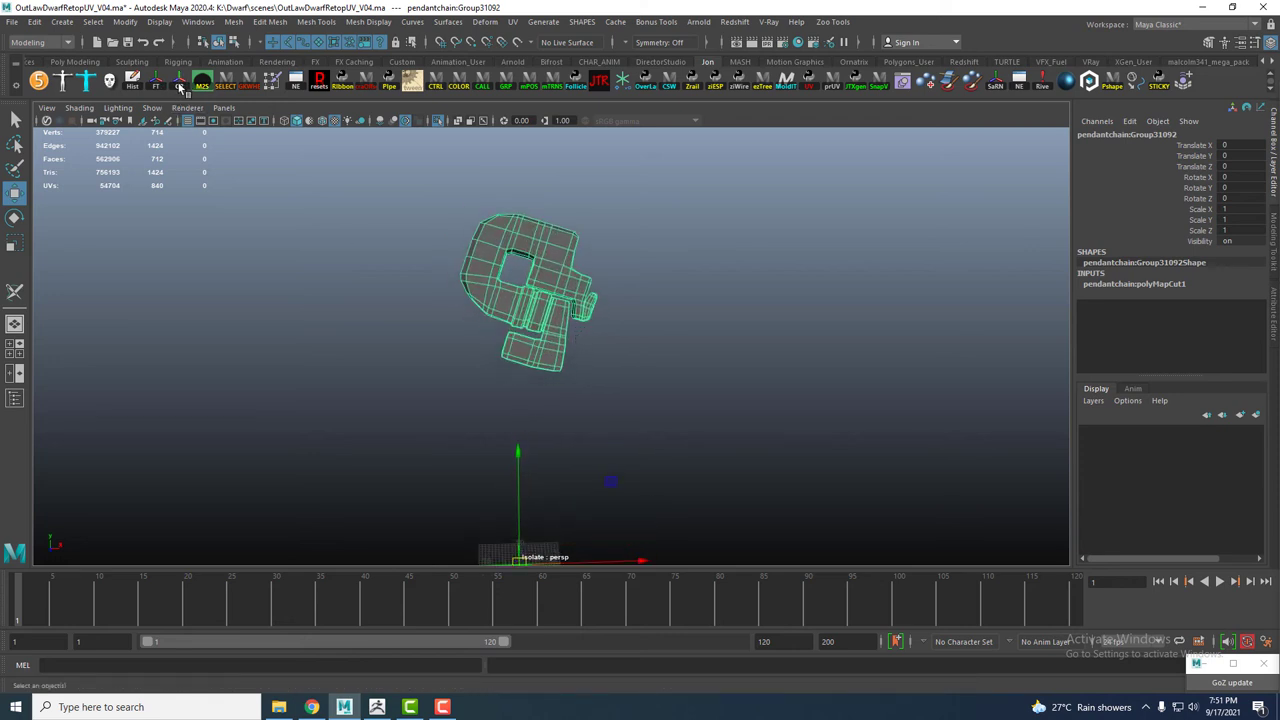
left_click(180, 88)
mouse_move(600, 380)
left_mouse_down("alt")
mouse_move(626, 397)
mouse_move(594, 391)
mouse_move(665, 373)
left_mouse_up("alt")
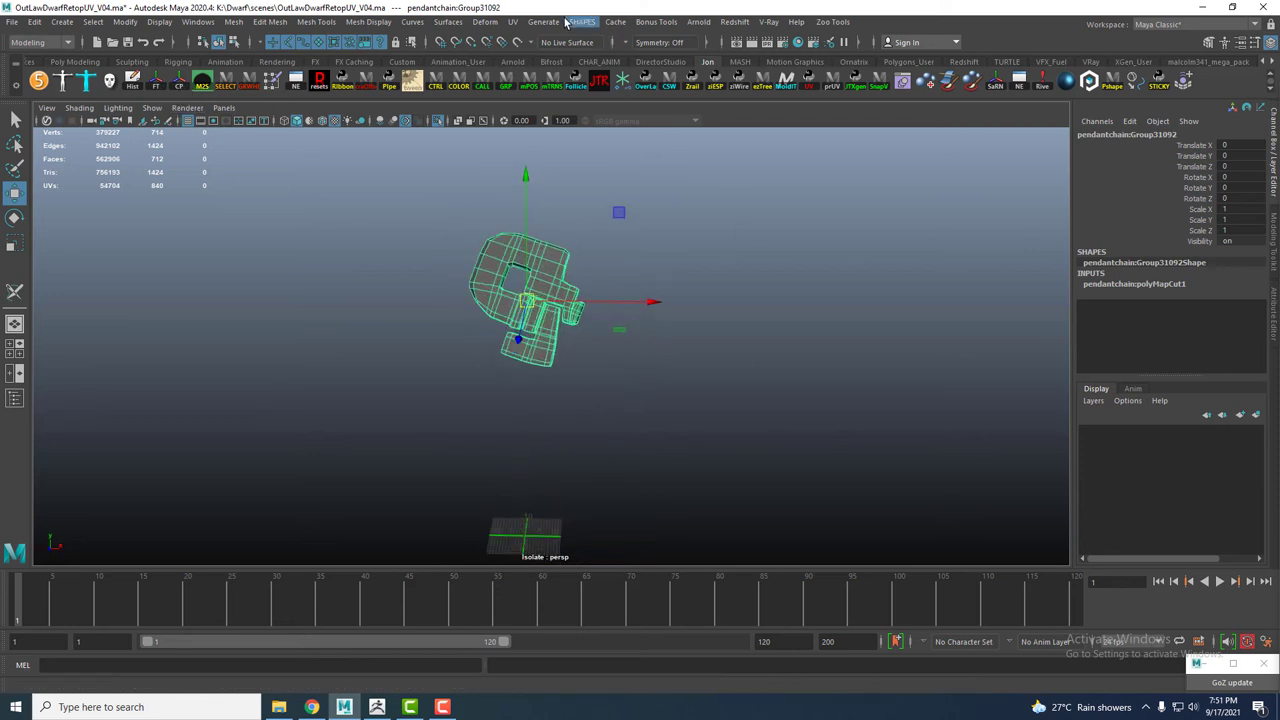
In the UV Editor, Unfold and Layout the pendant's UVs
left_click(513, 22)
left_click(544, 46)
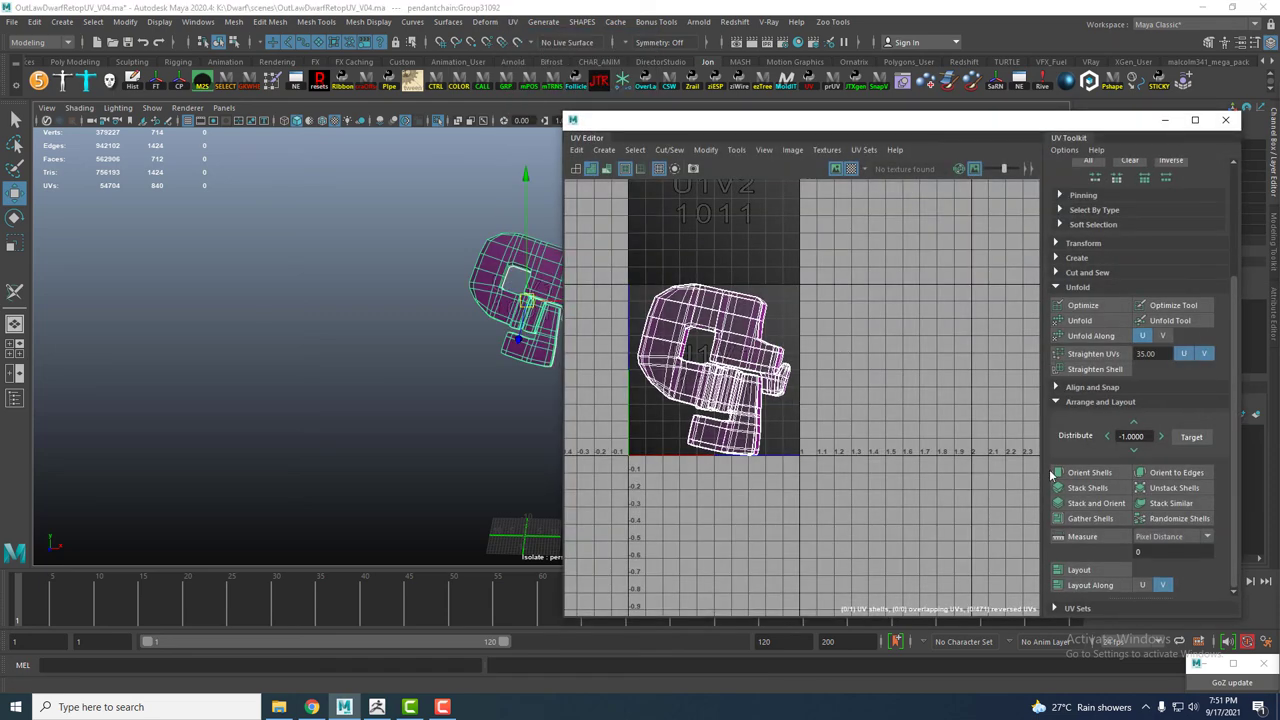
left_click(1080, 321)
left_click(1090, 571)
Scale all pendant UVs to fit the 0–1 tile, close the editor, and unisolate the dwarf
right_click_drag(680, 310, 820, 257)
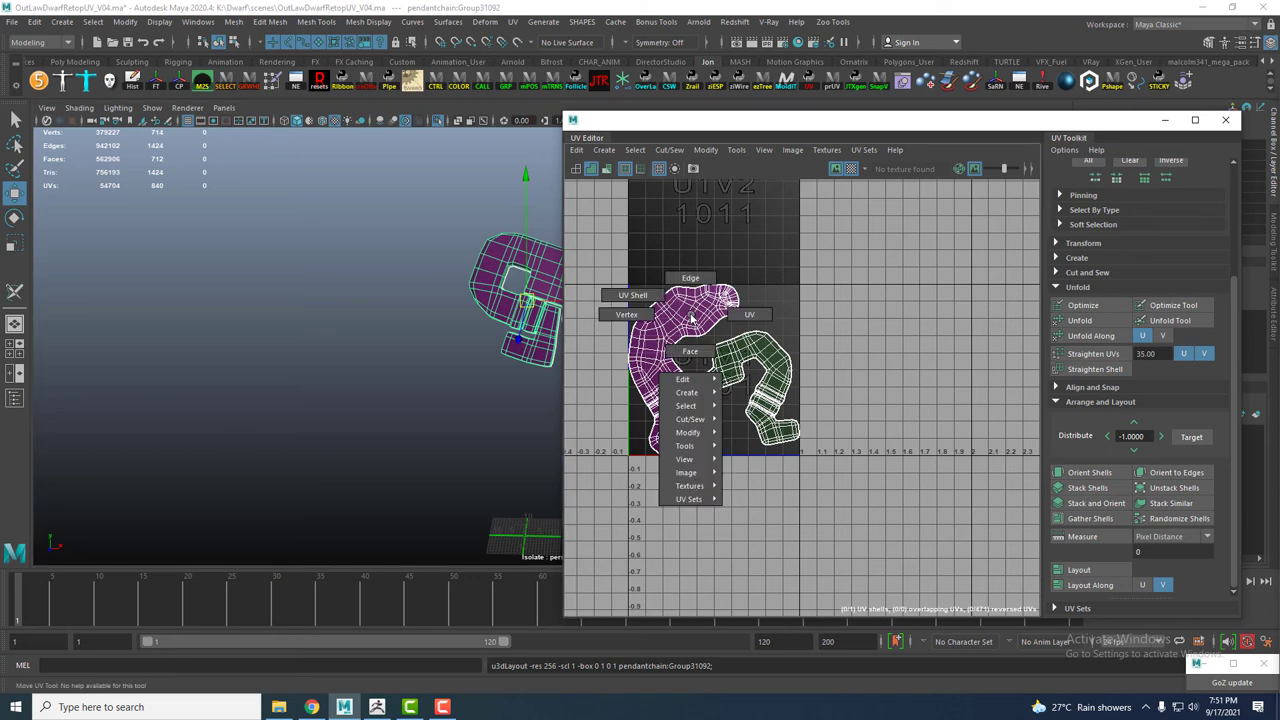
left_click_drag(618, 571, 812, 268)
key("r")
left_click_drag(711, 369, 700, 360)
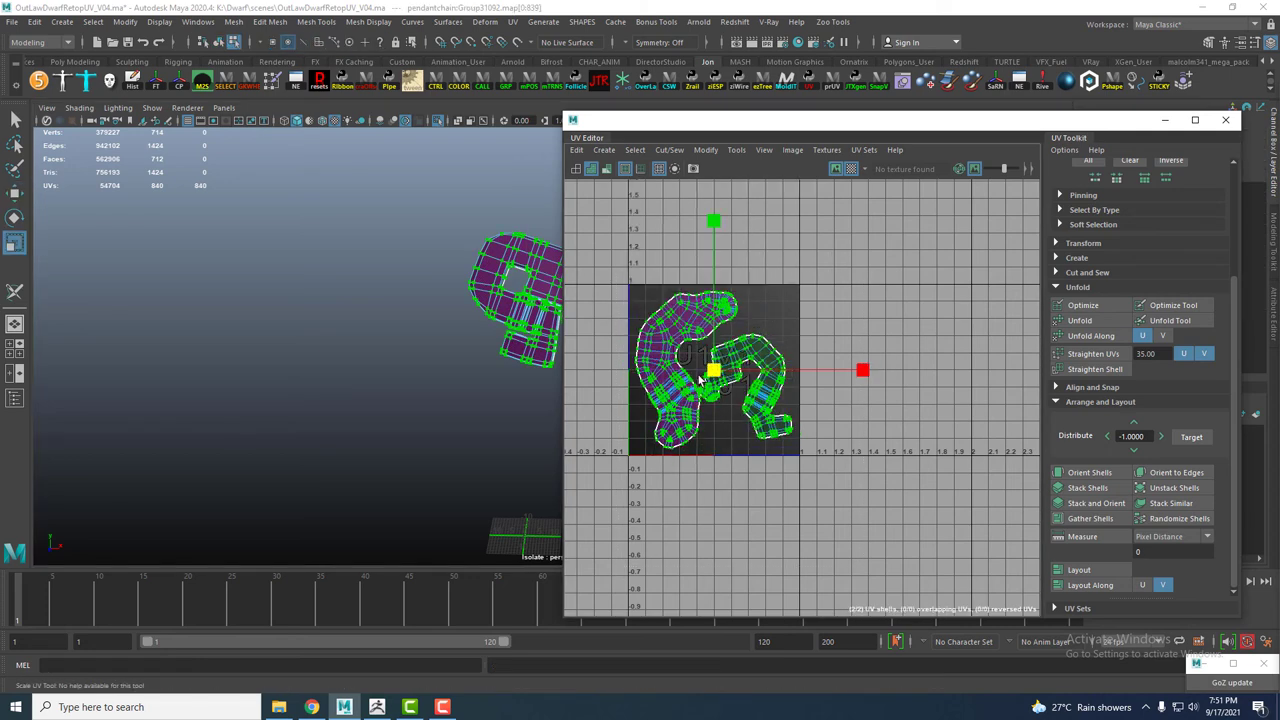
left_click(1226, 119)
right_click_drag(535, 245, 605, 225)
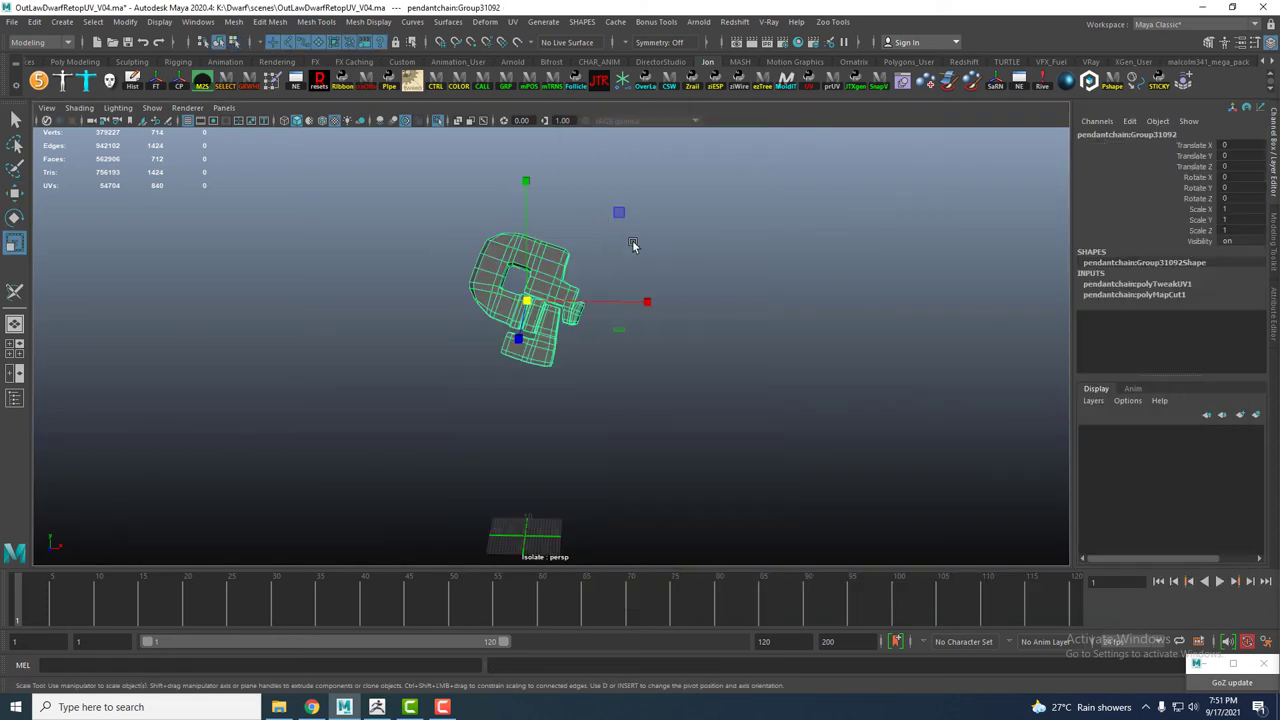
key("ctrl+1")
left_click_drag(481, 277, 627, 360, "alt")
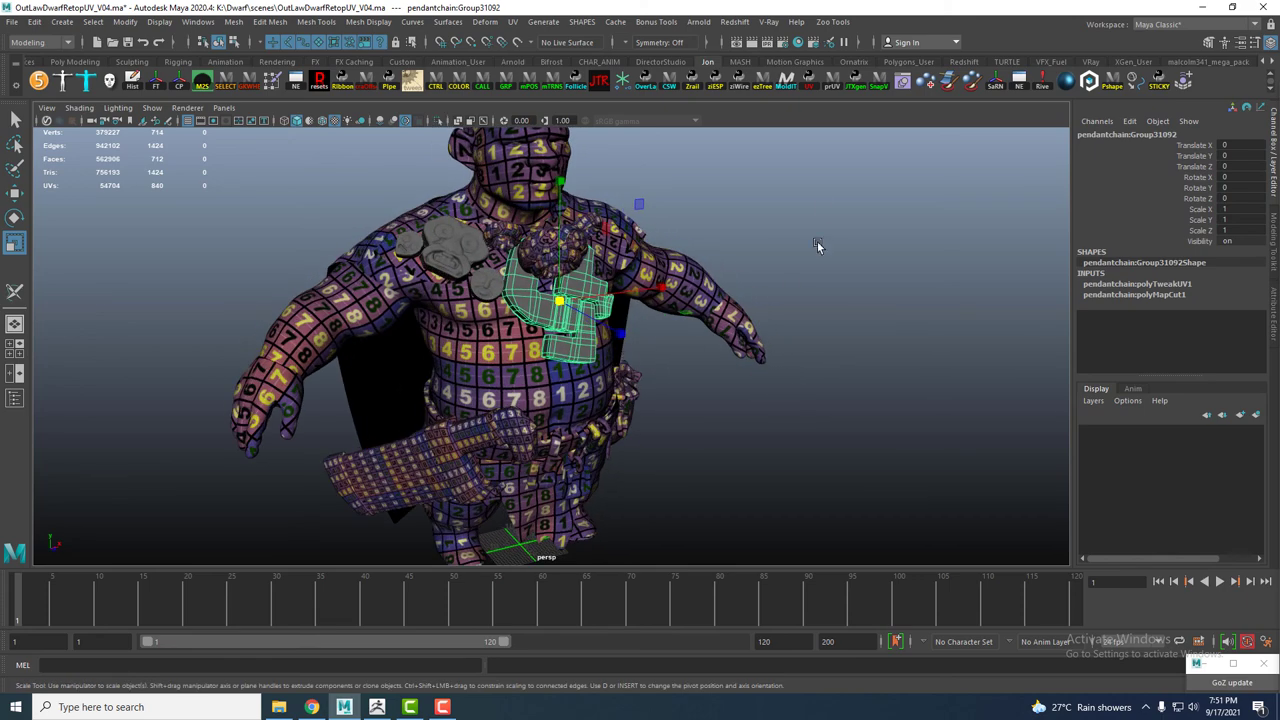
left_click(819, 246)
mouse_move(819, 246)
left_mouse_down("alt")
mouse_move(573, 268)
mouse_move(524, 292)
left_mouse_up("alt")
left_click(524, 292)
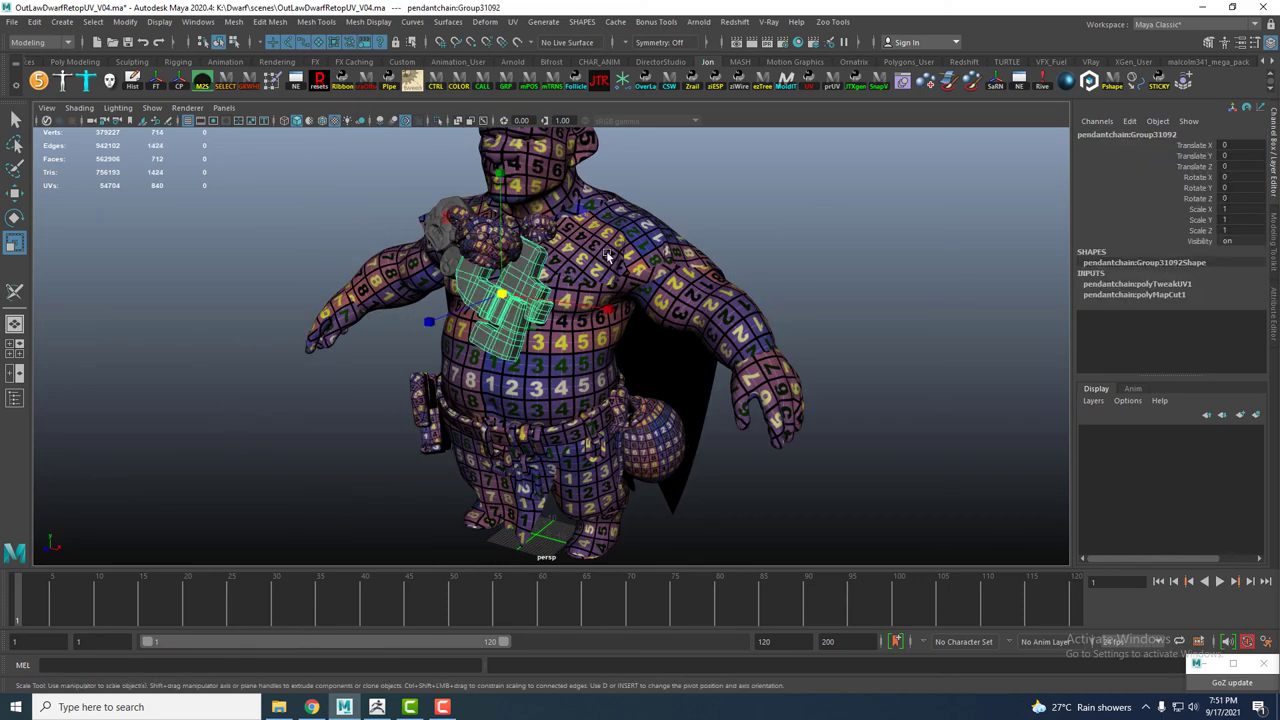
left_click(623, 240)
left_click_drag(623, 240, 556, 277, "alt")
left_click(556, 277)
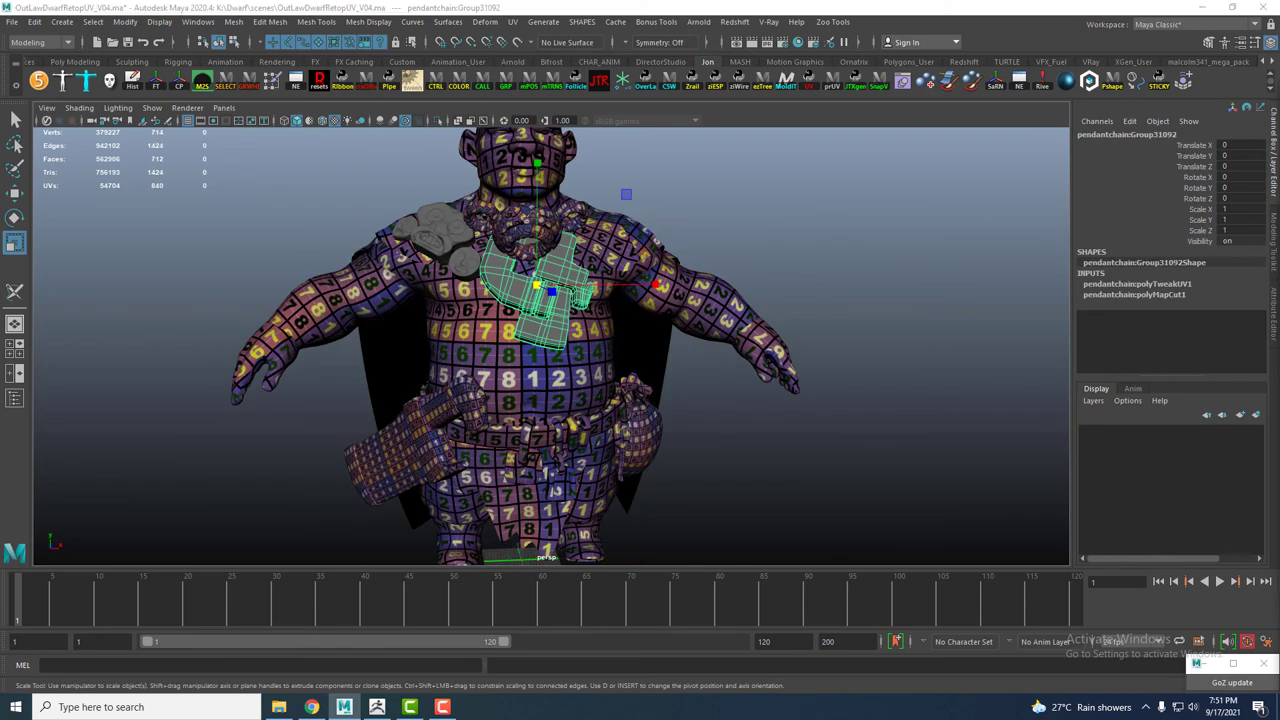
left_click(742, 286)
left_click_drag(742, 286, 671, 364, "alt")
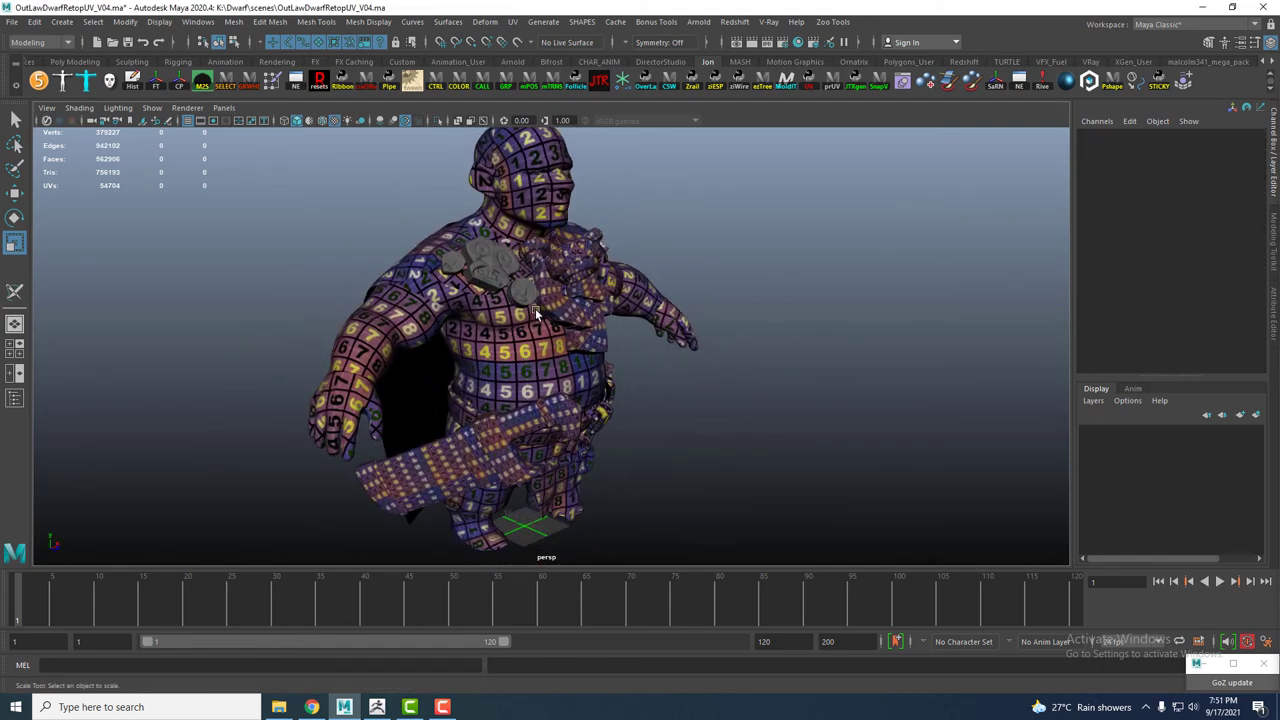
scroll(530, 320, "up", 5)
left_click(428, 288)
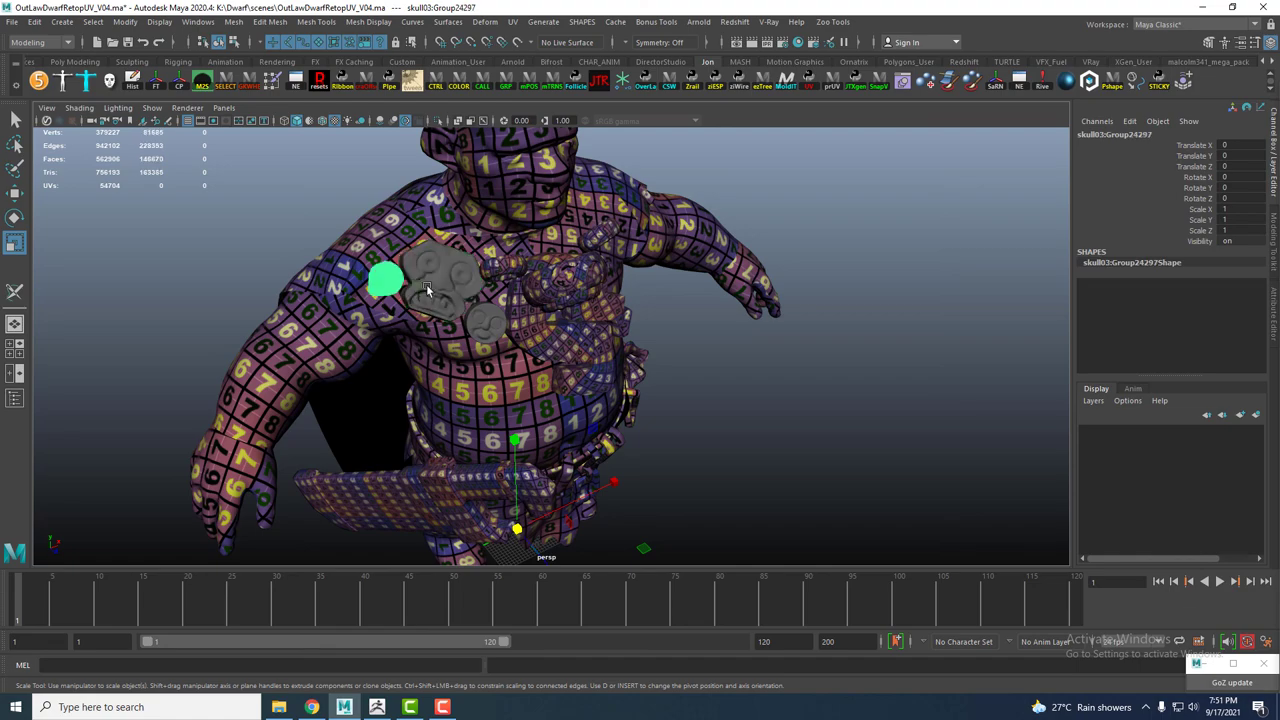